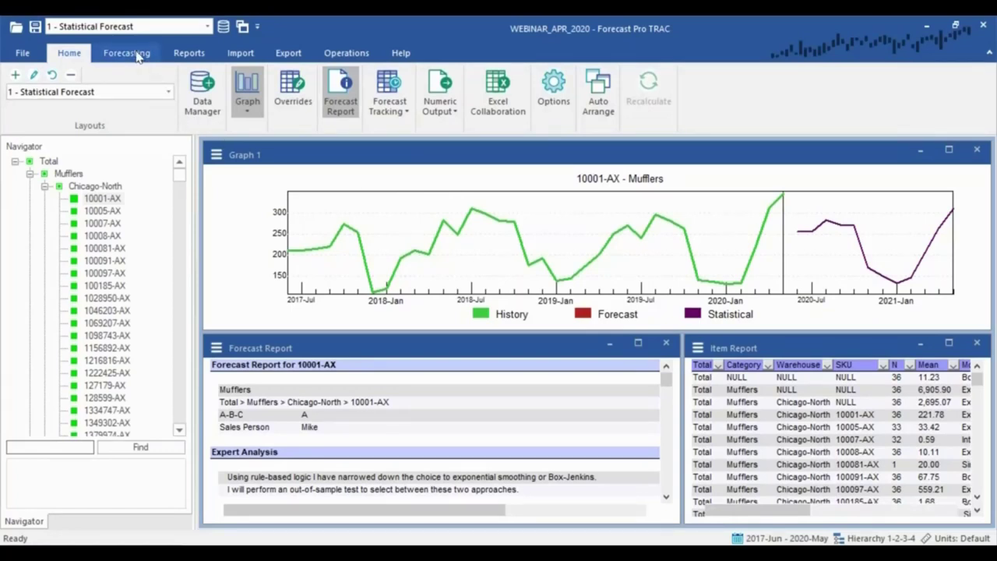
click(129, 53)
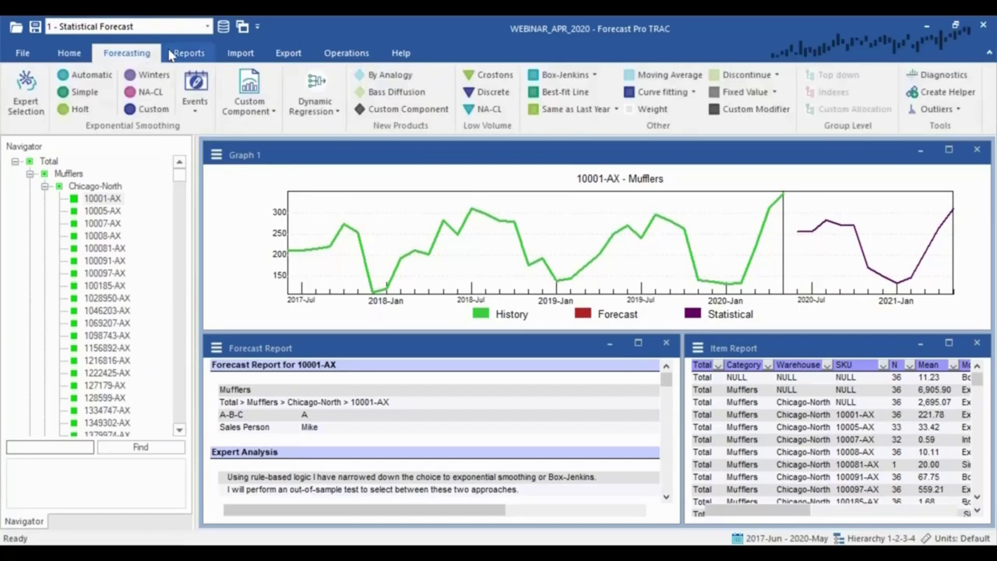
click(173, 54)
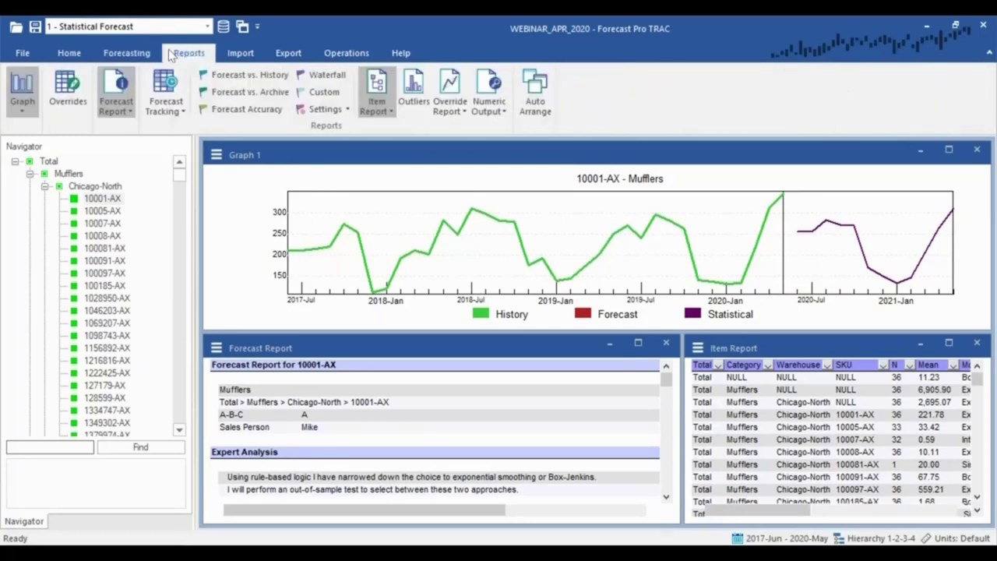
click(238, 54)
click(282, 53)
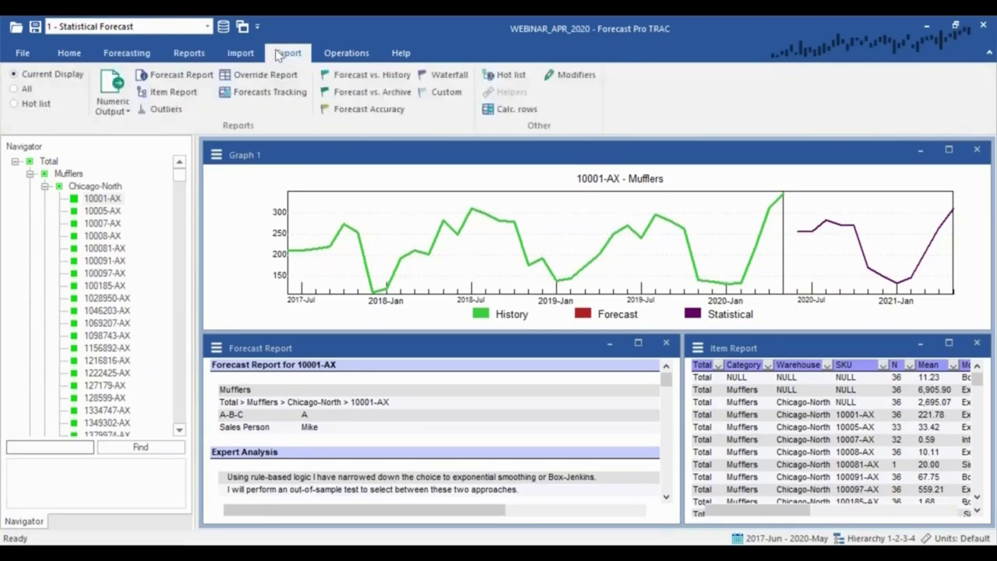
click(346, 55)
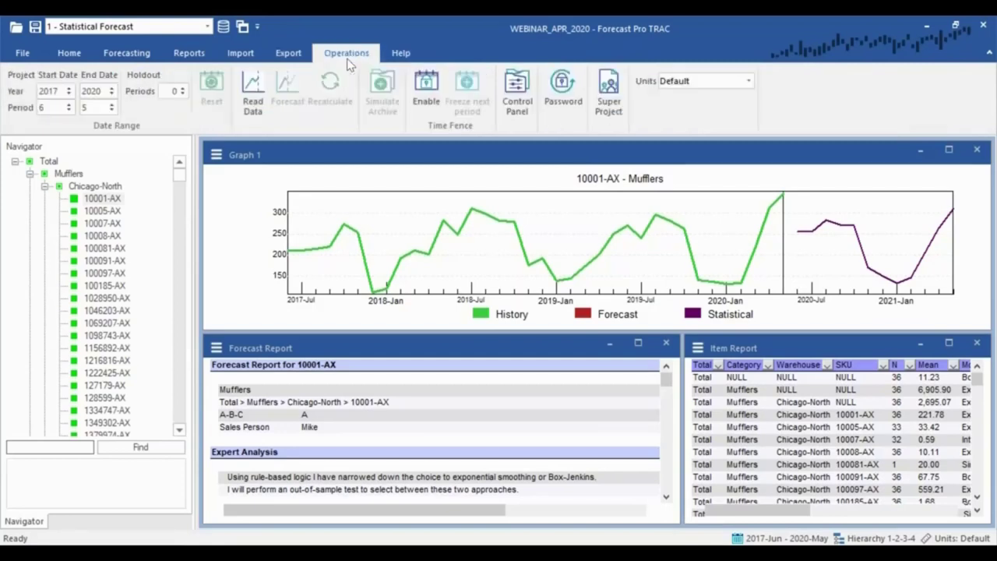
click(387, 57)
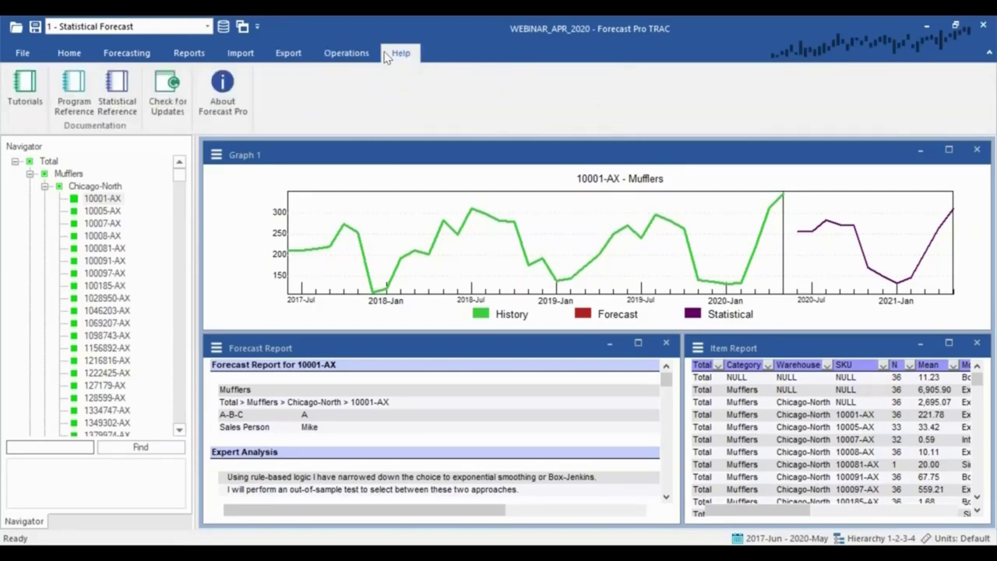
click(76, 53)
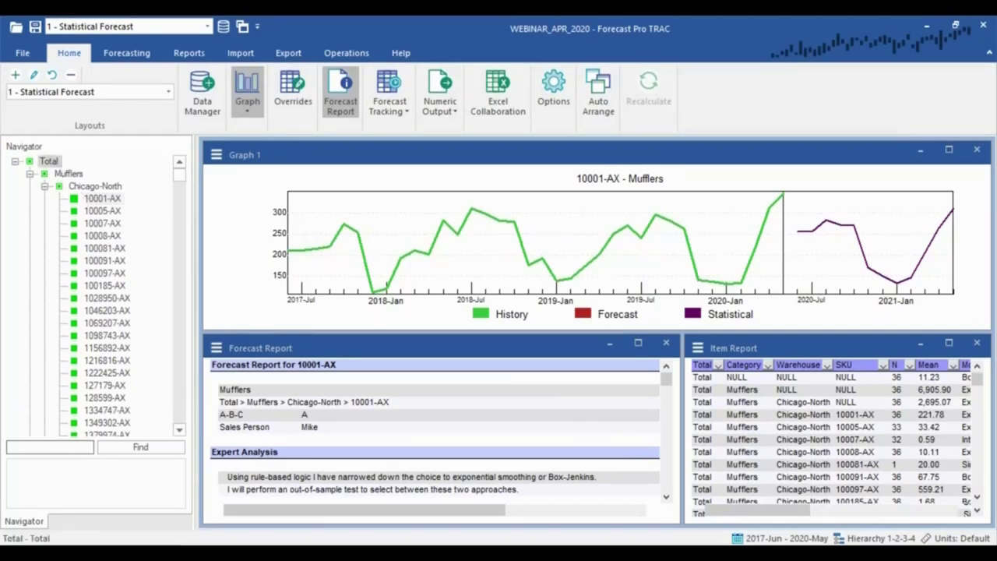
- Review the graphs and forecast reports from Total down through the Chicago-North muffler SKUs to 1069207-AX, and return to 10001-AX
click(48, 161)
key(Down)
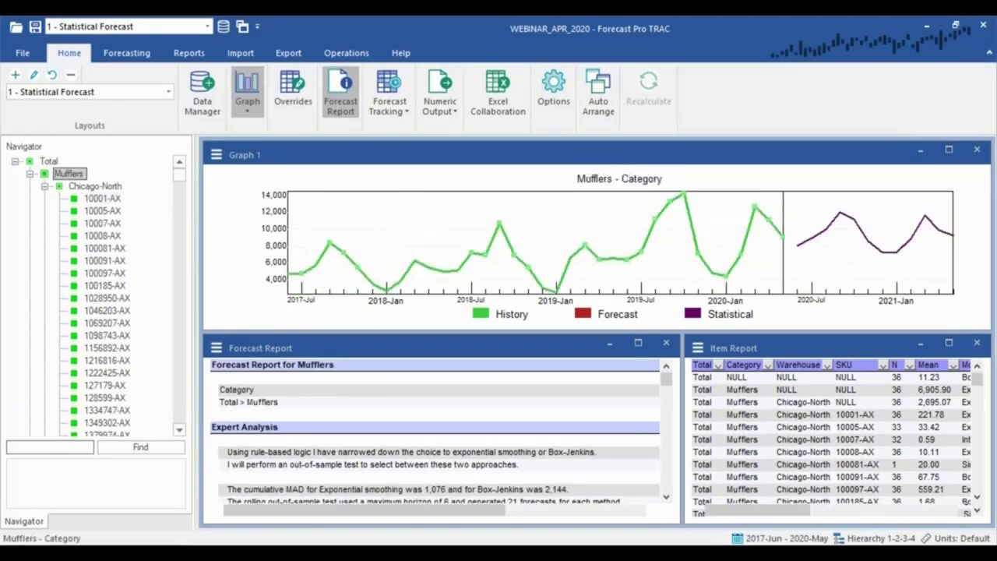
key(Down)
key(Down)
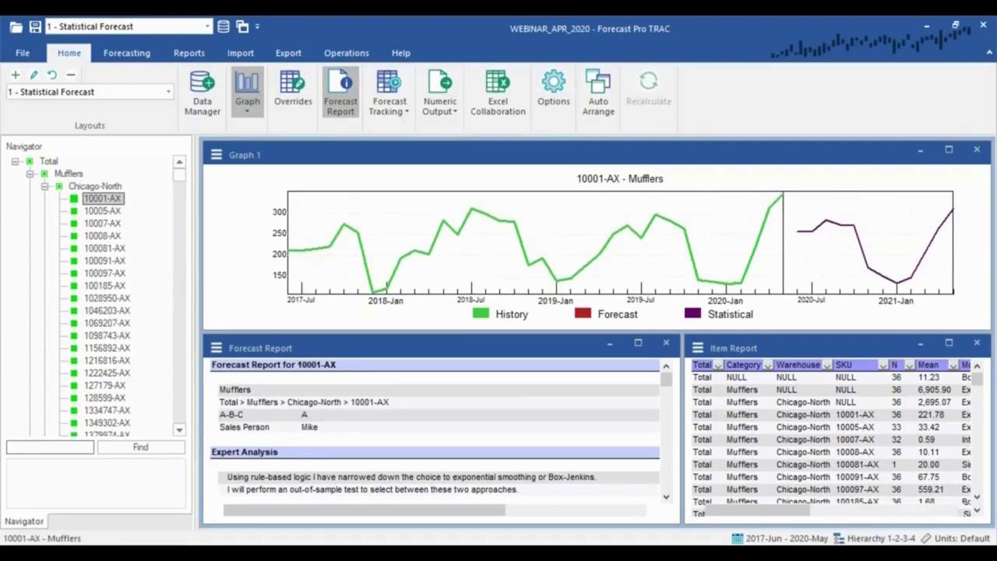
key(Down)
key(Down)
key(Down)
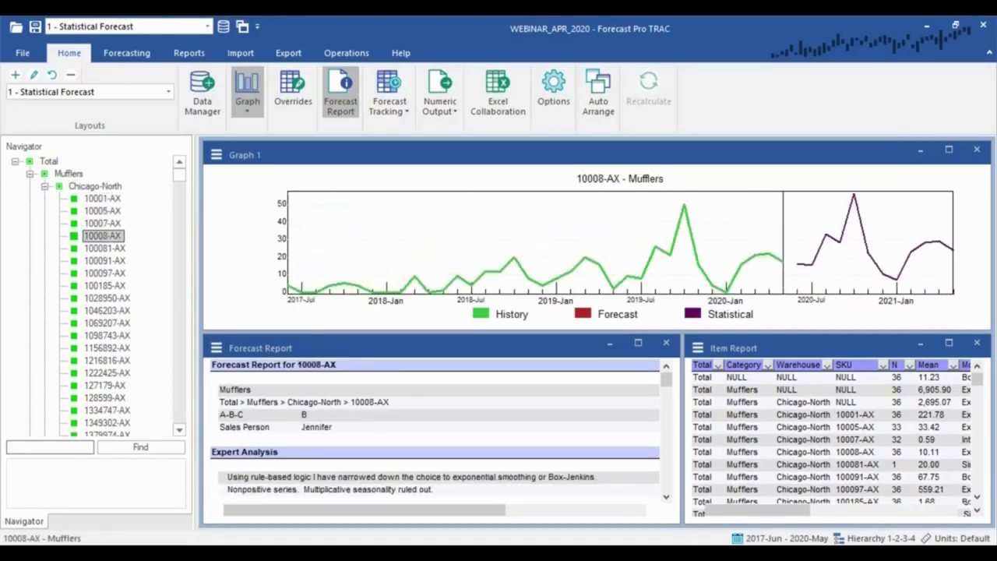
key(Down)
key(Down)
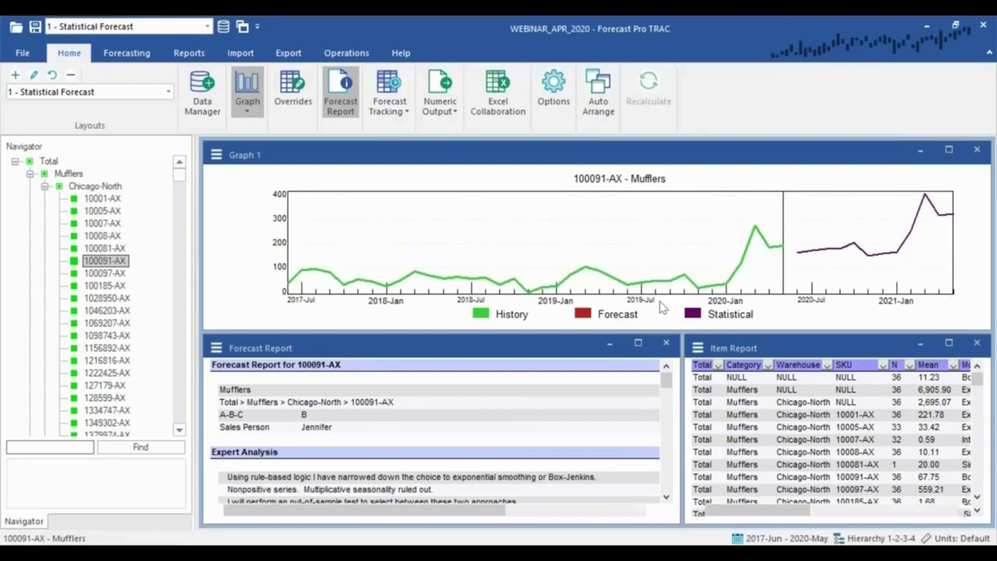
key(Down)
key(Down)
key(Down)
key(Down)
key(Down)
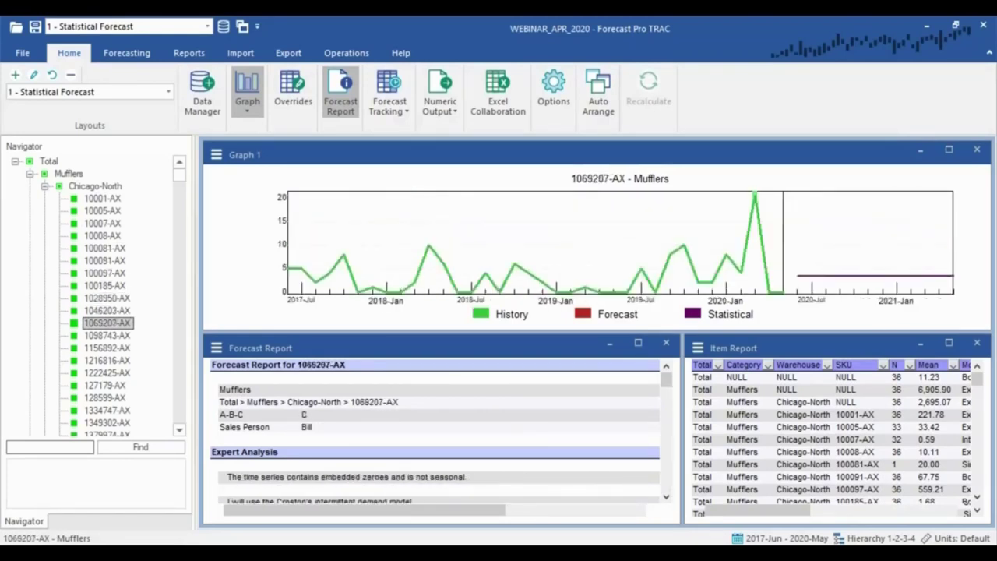
click(107, 200)
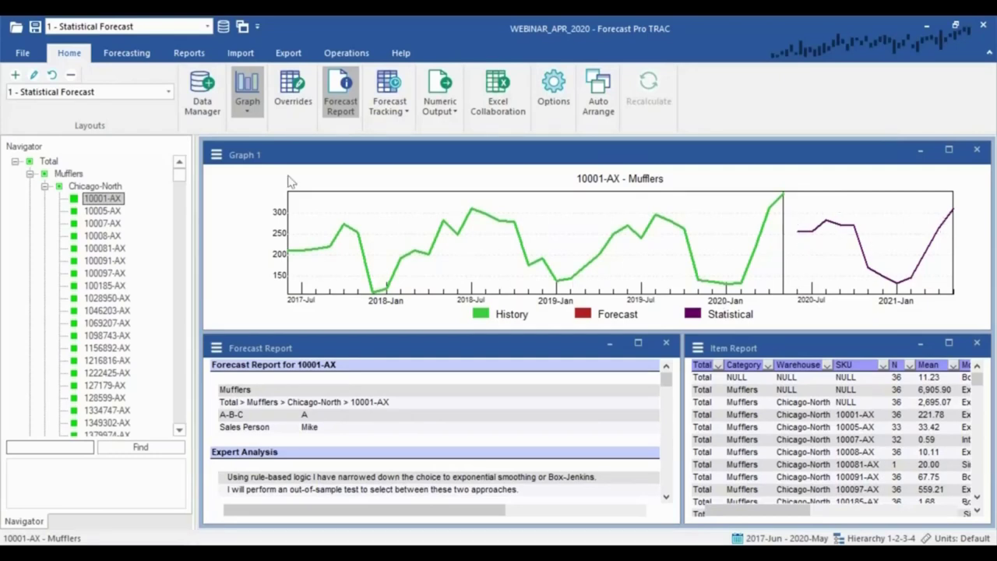
- Inspect the Data Manager's source formats for historic data and its list of external data files, and close it
click(202, 90)
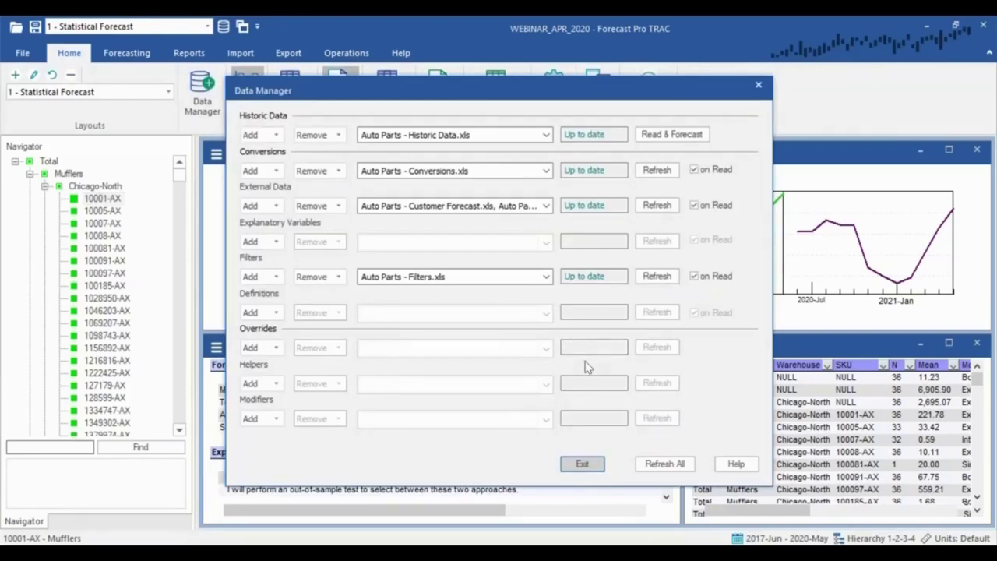
click(274, 134)
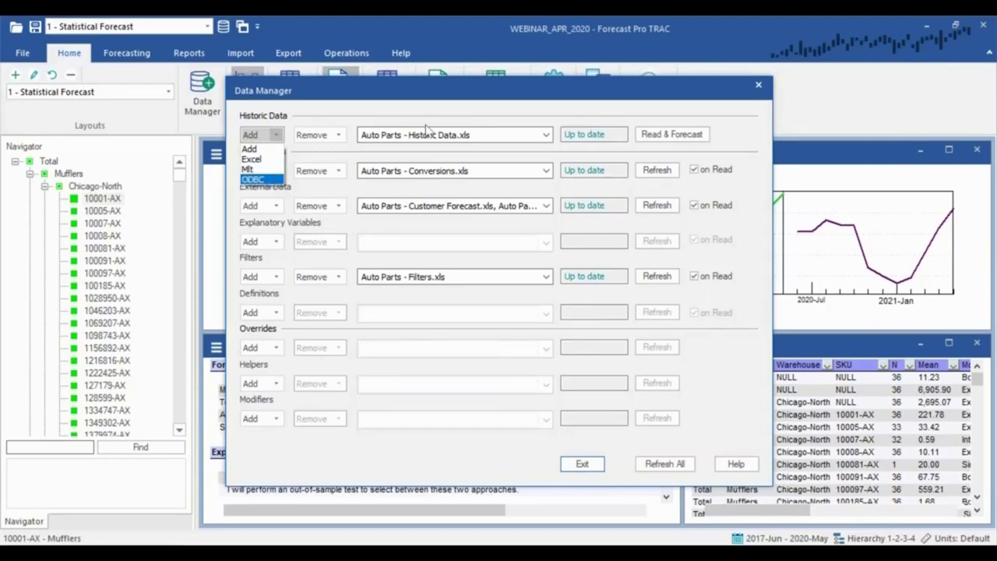
click(459, 137)
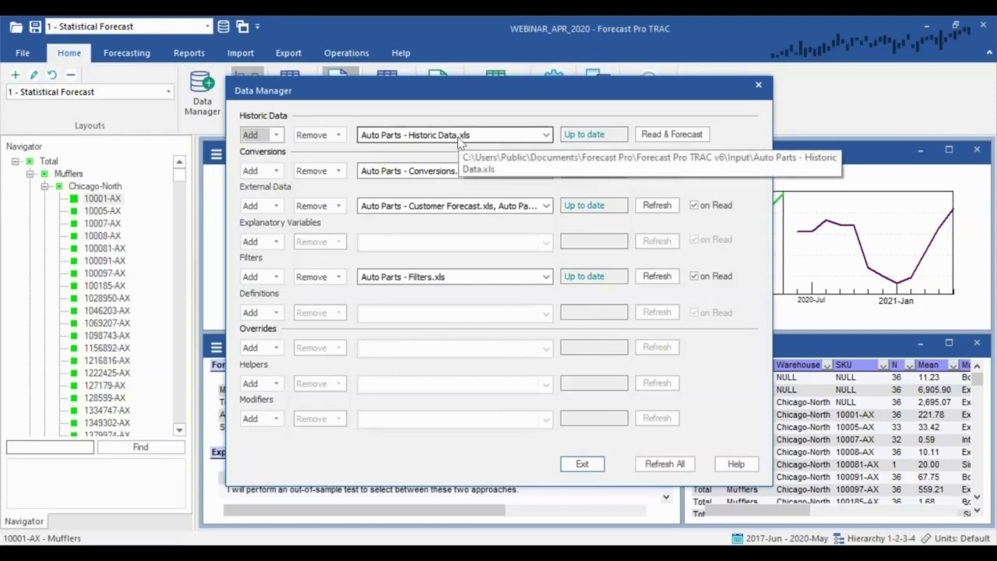
click(465, 204)
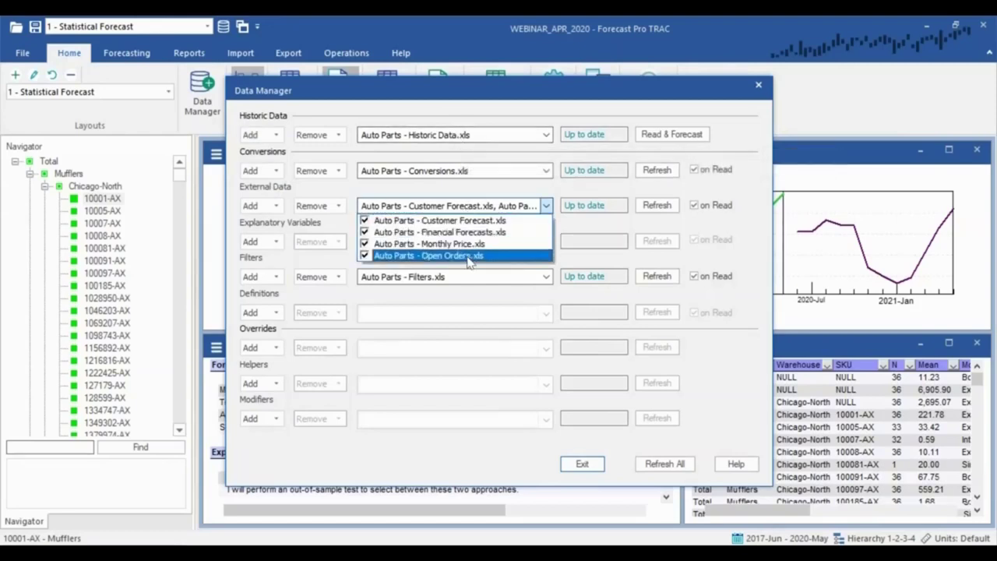
click(484, 340)
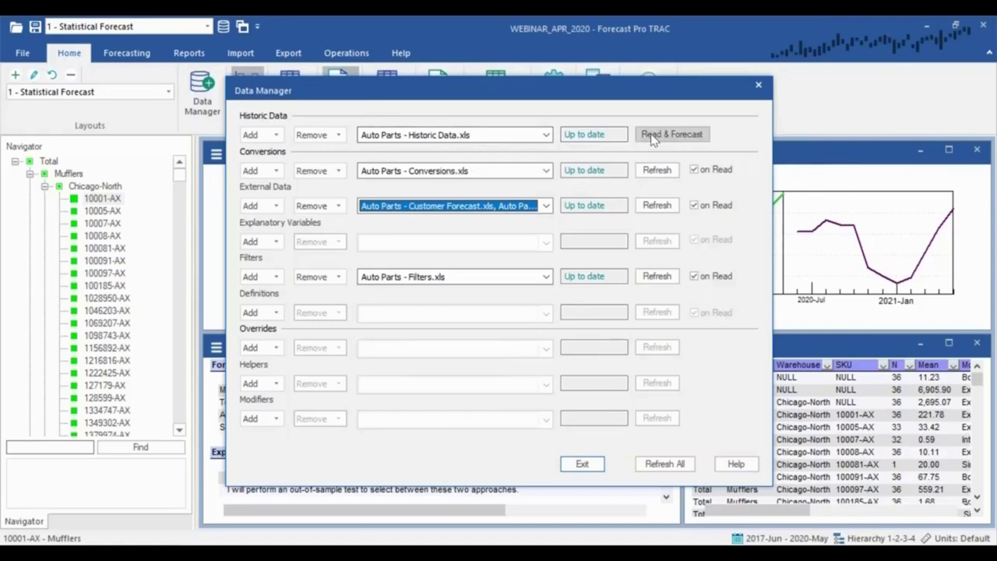
click(582, 463)
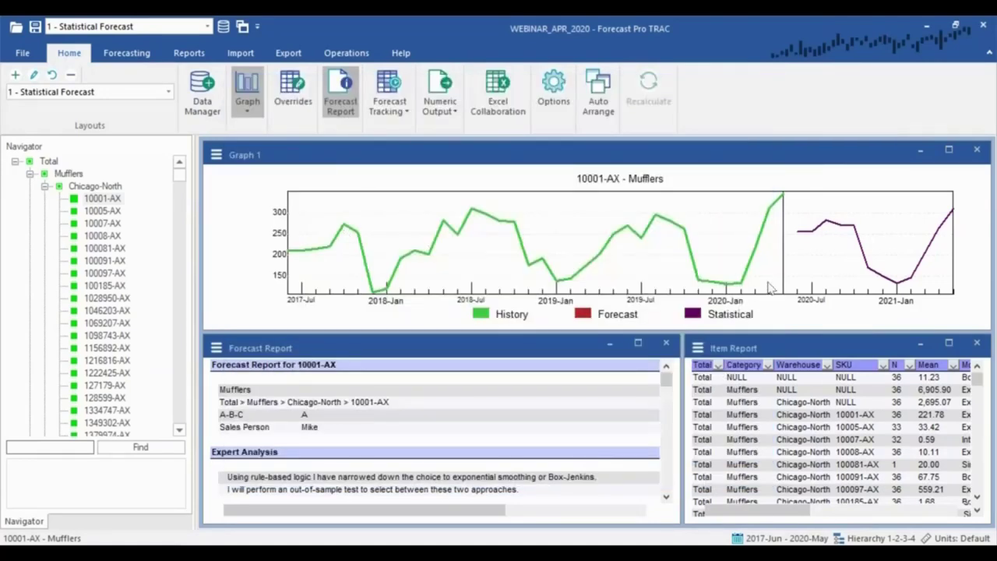
- Examine forecasts at each hierarchy level from Total through Mufflers and Chicago-North, and for its SKUs down to 1334747-AX
mouse_move(411, 238)
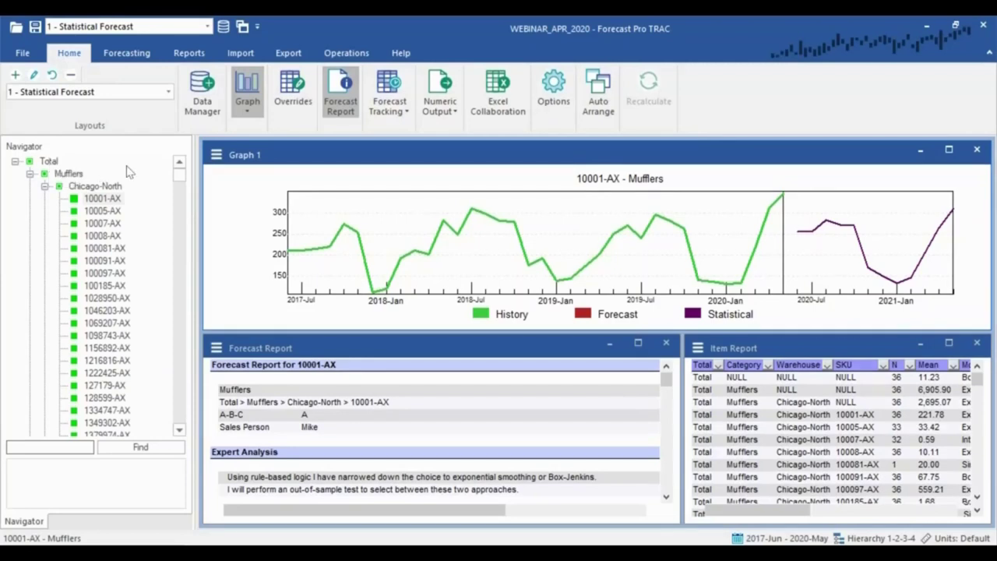
click(52, 162)
click(67, 173)
click(92, 186)
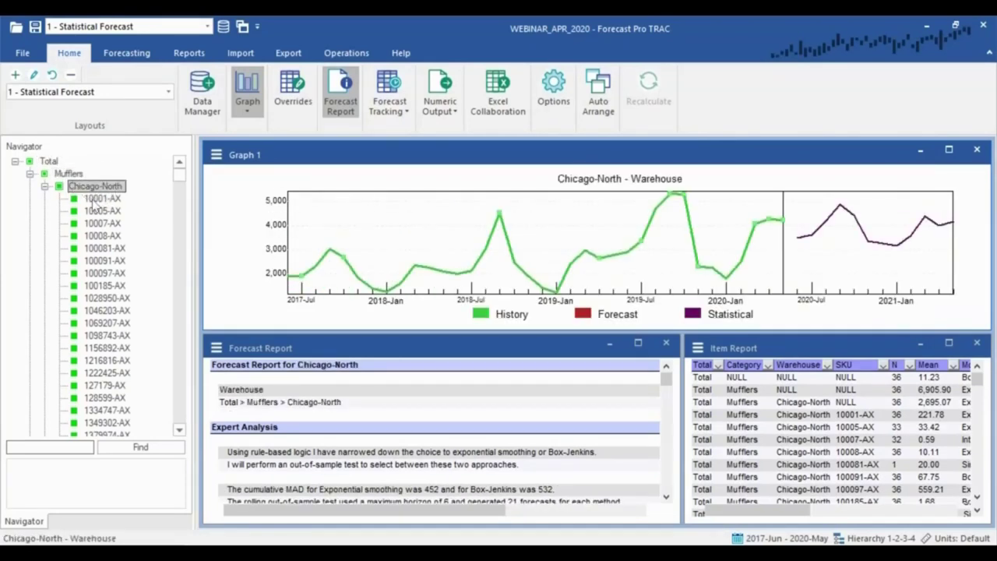
click(100, 199)
key(Down)
key(Down)
key(Down)
key(Down)
key(Down)
key(Down)
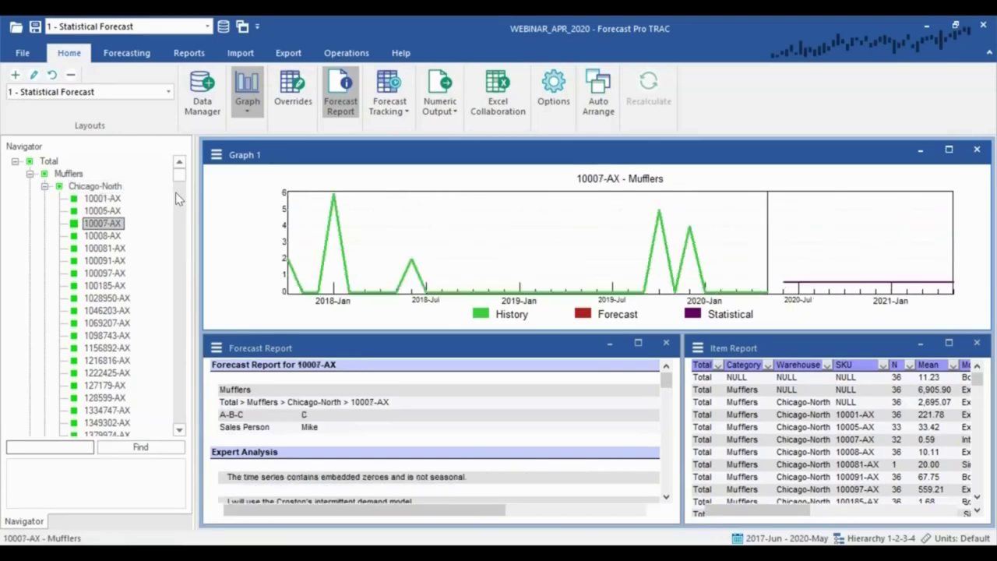
key(Down)
key(Down)
key(Down)
key(Down)
key(Down)
key(Down)
key(Down)
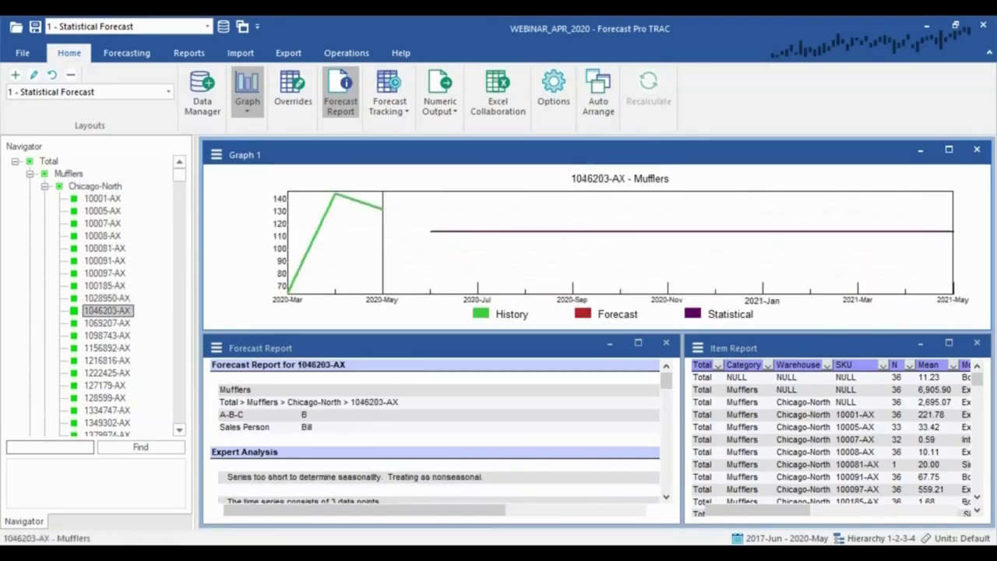
key(Down)
key(Down)
key(Down)
key(Down)
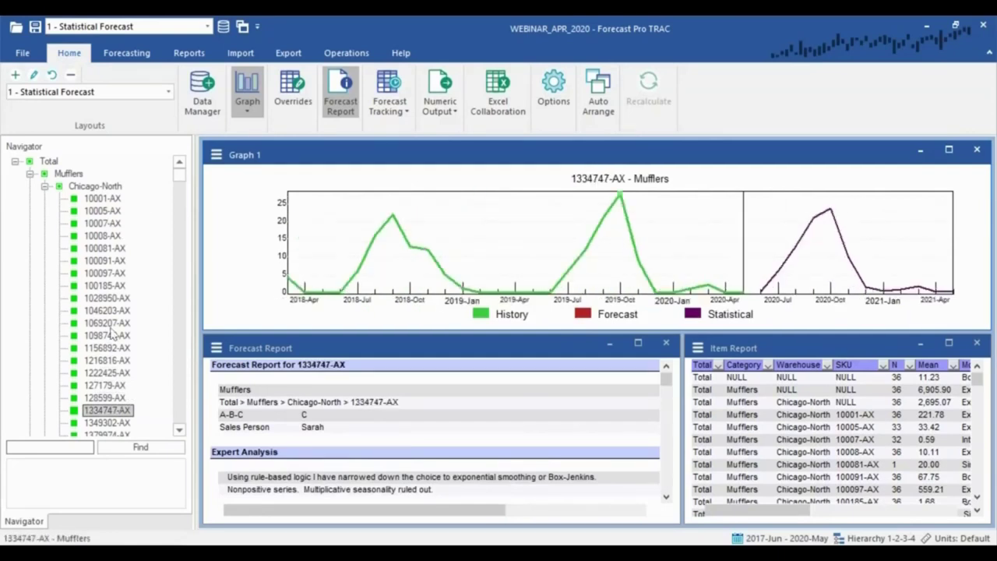
- Collapse Chicago-North under Mufflers and review the Chicago-South, Dallas, New York and Phoenix warehouse forecasts
click(110, 189)
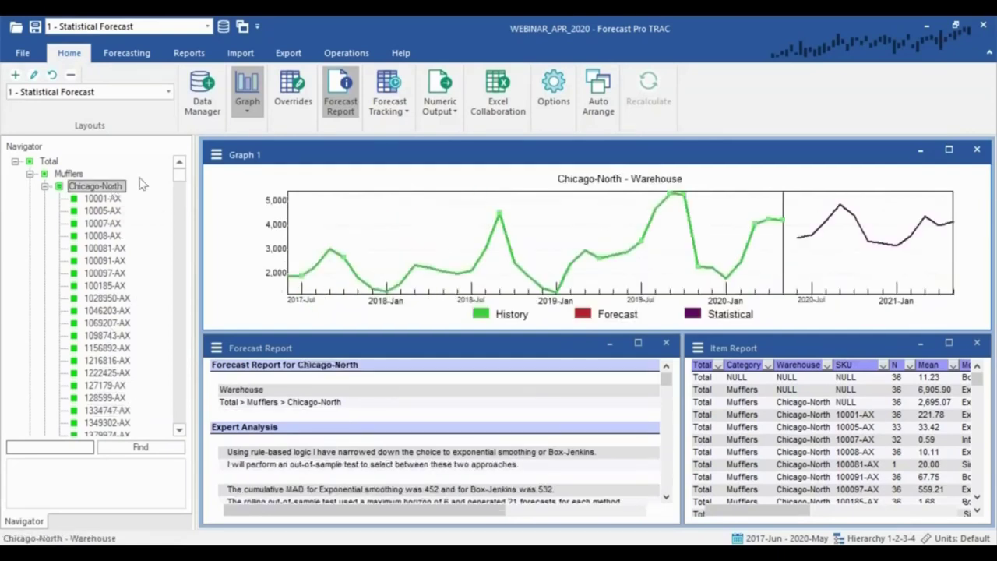
click(45, 186)
click(82, 199)
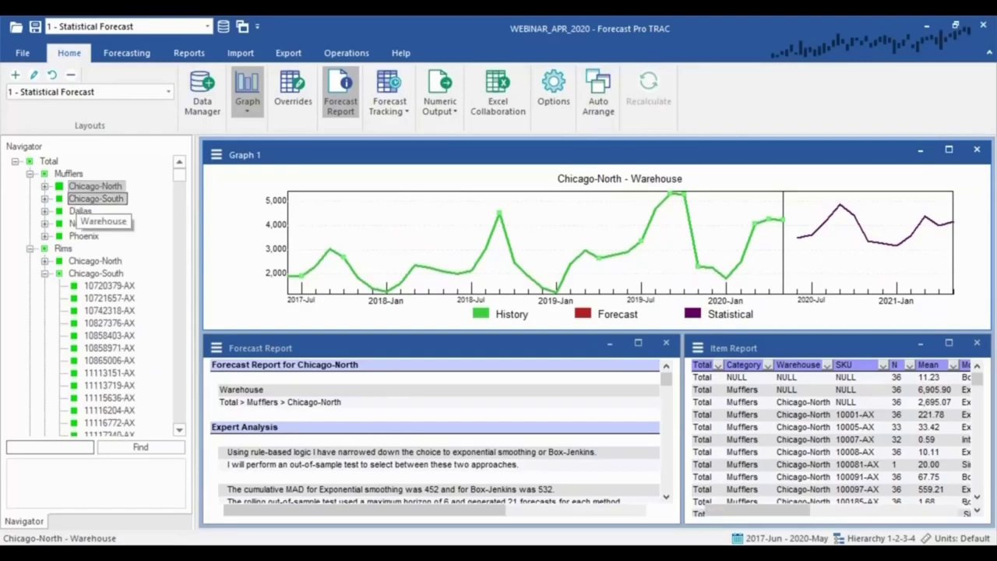
click(80, 211)
click(86, 224)
click(83, 236)
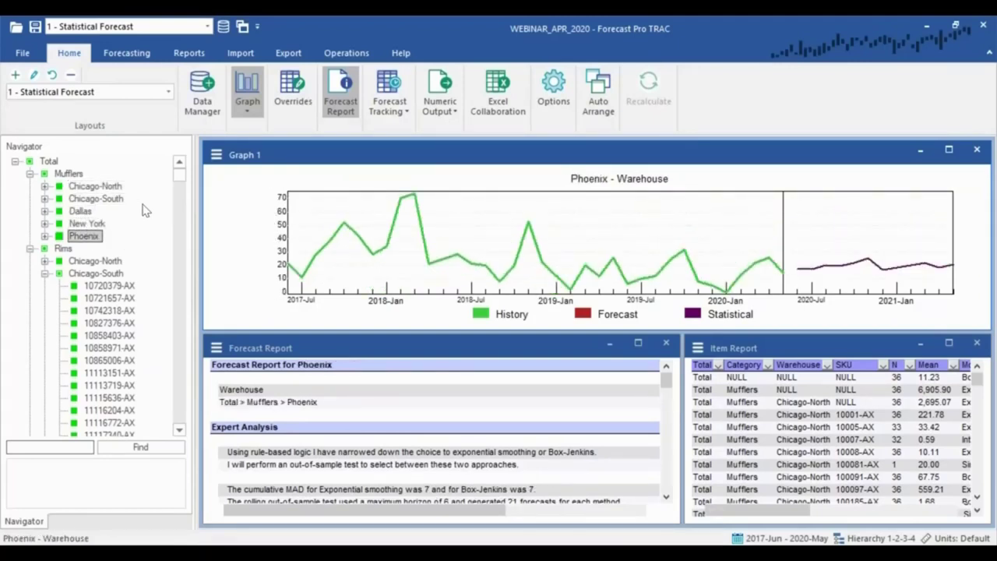
- Collapse the product categories from Mufflers to Seats and review the forecasts from Mufflers through Windows, and for Total
click(31, 175)
click(30, 186)
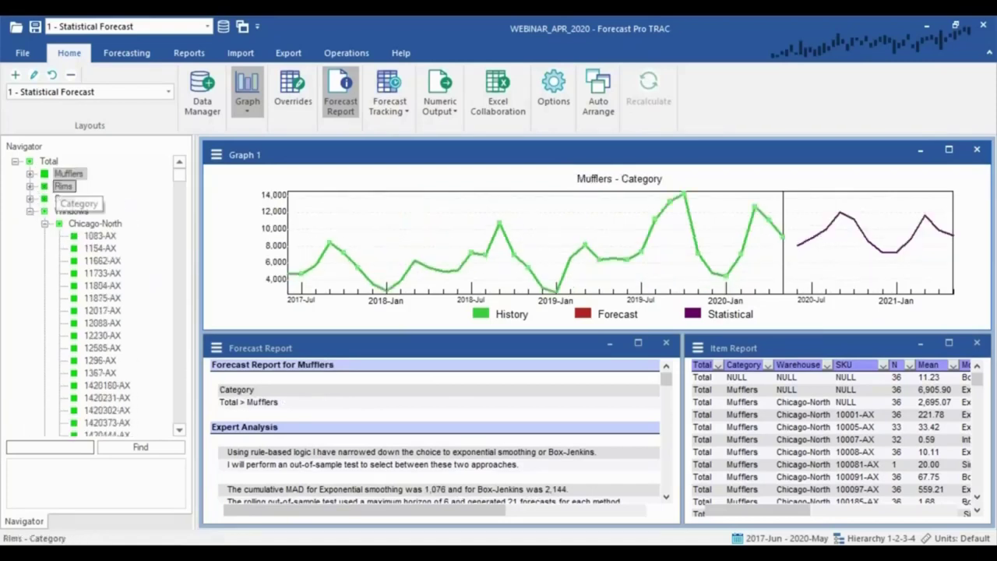
click(66, 177)
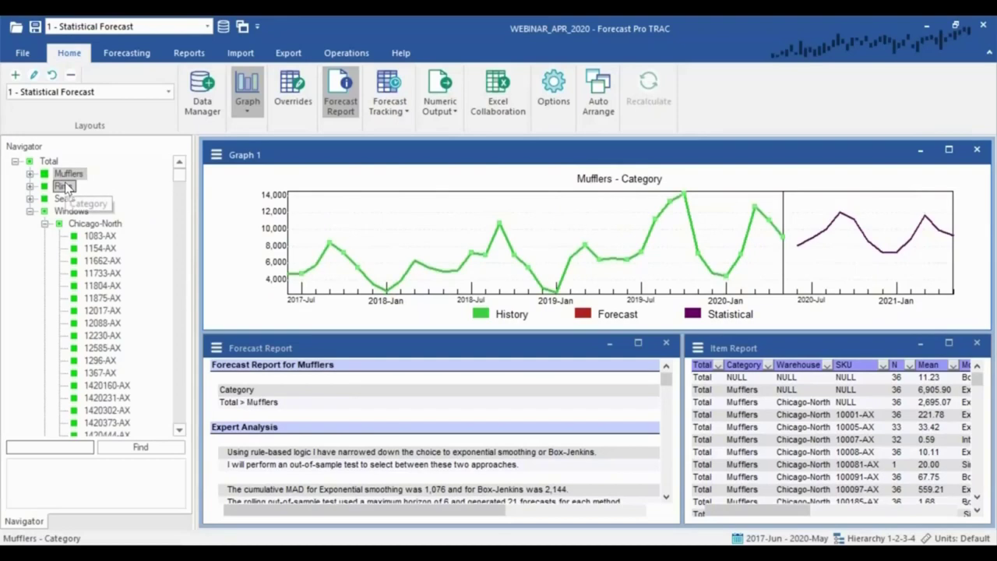
key(Down)
key(Down)
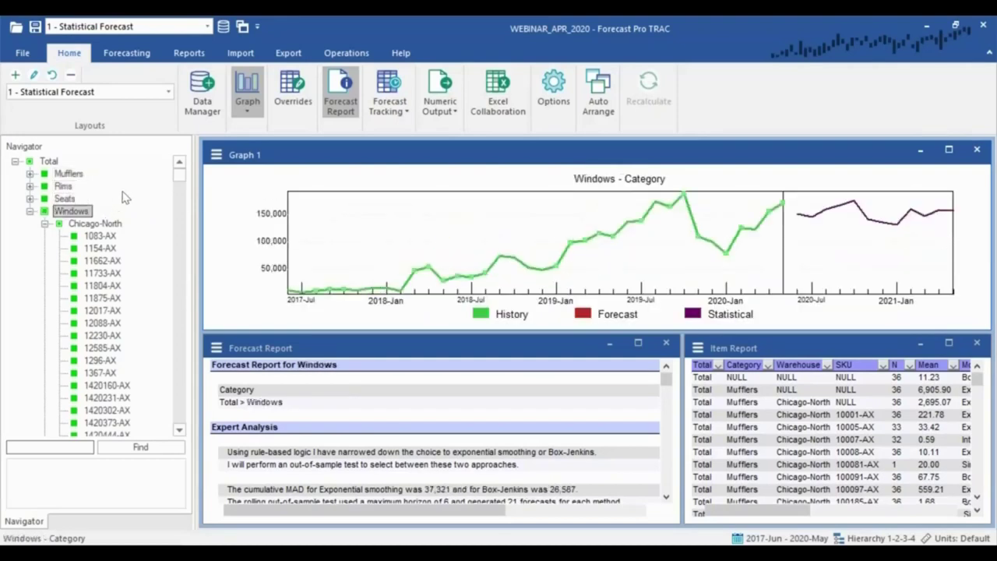
click(55, 161)
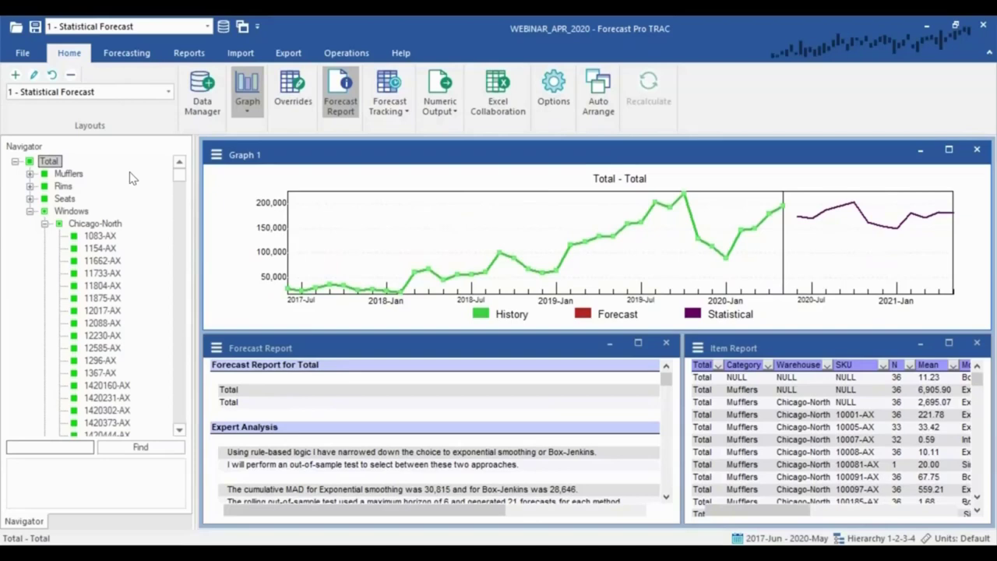
- Expand Mufflers and its Chicago-North warehouse to list the SKUs beneath it
click(29, 174)
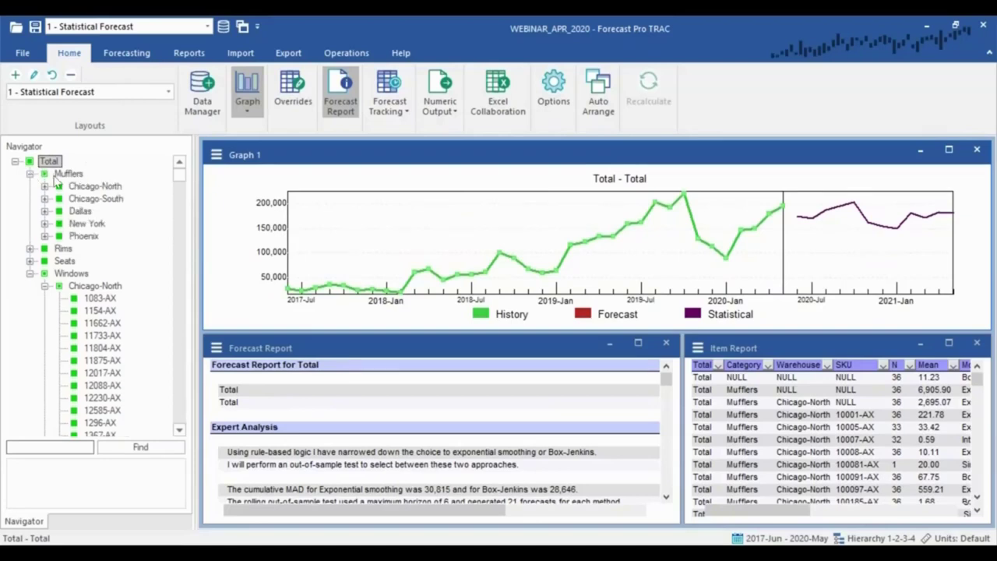
click(44, 187)
scroll(52, 195, up, 1)
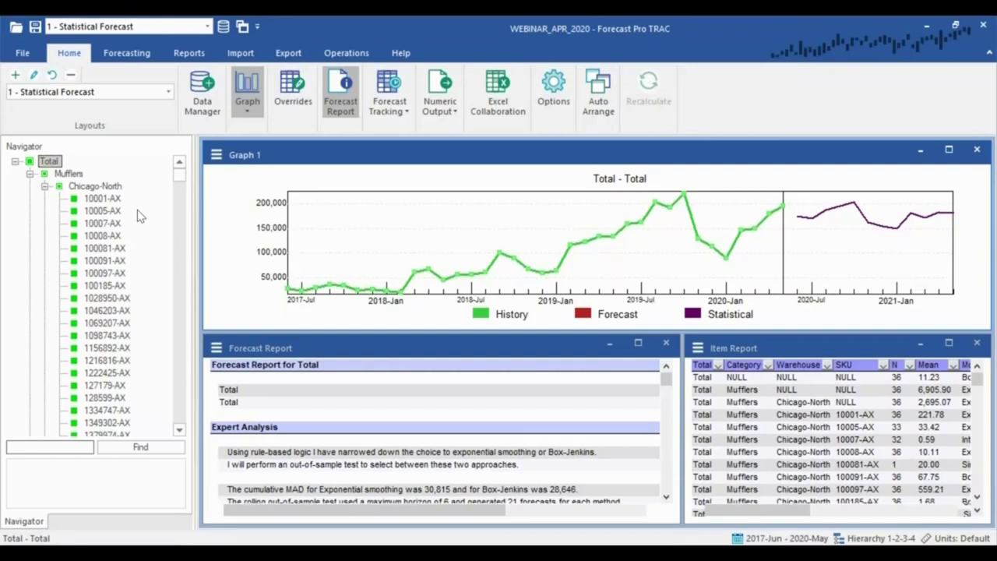
- Show the forecast for SKU 10001-AX under Chicago-North and inspect the options for moving its level within the hierarchy
click(108, 200)
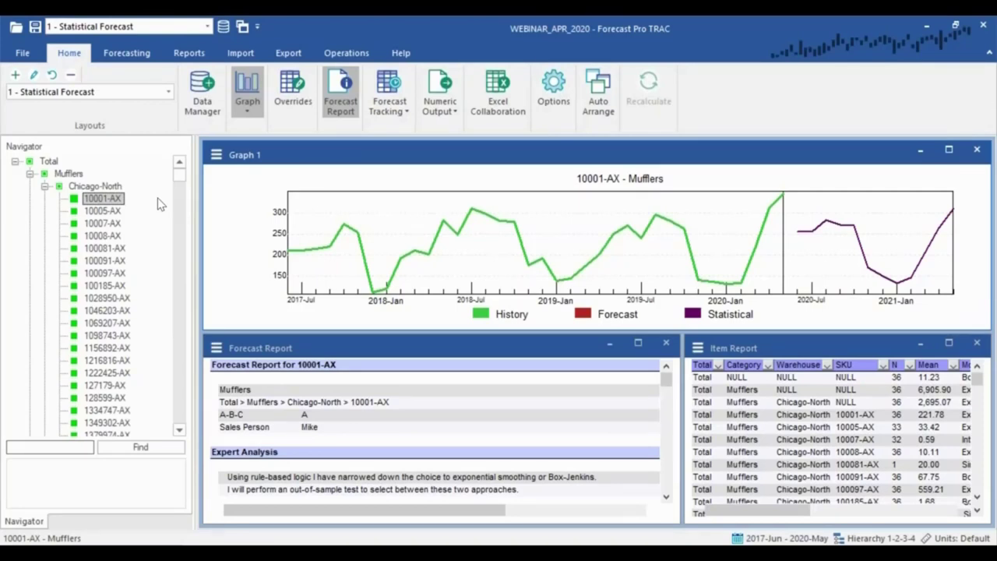
right_click(110, 204)
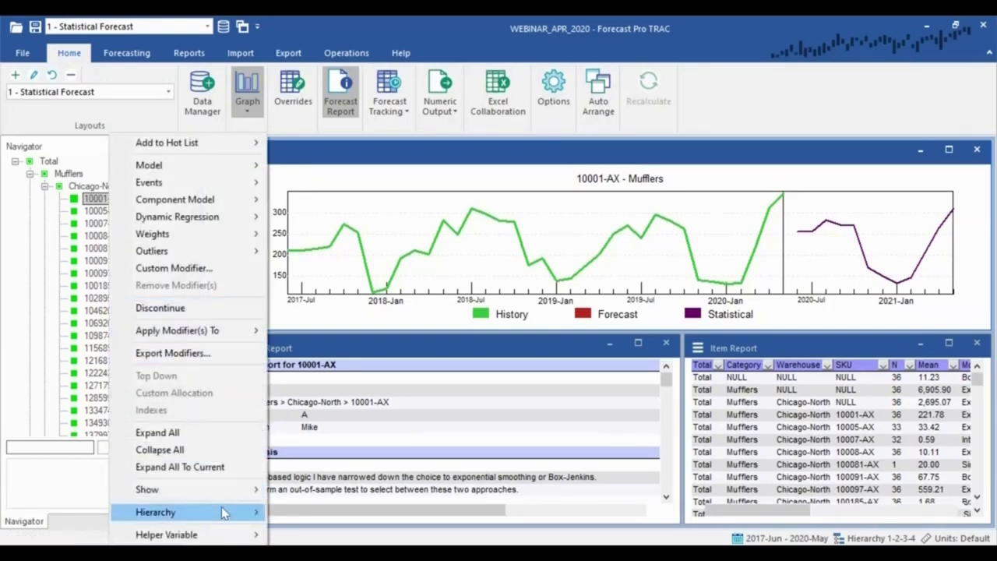
mouse_move(222, 511)
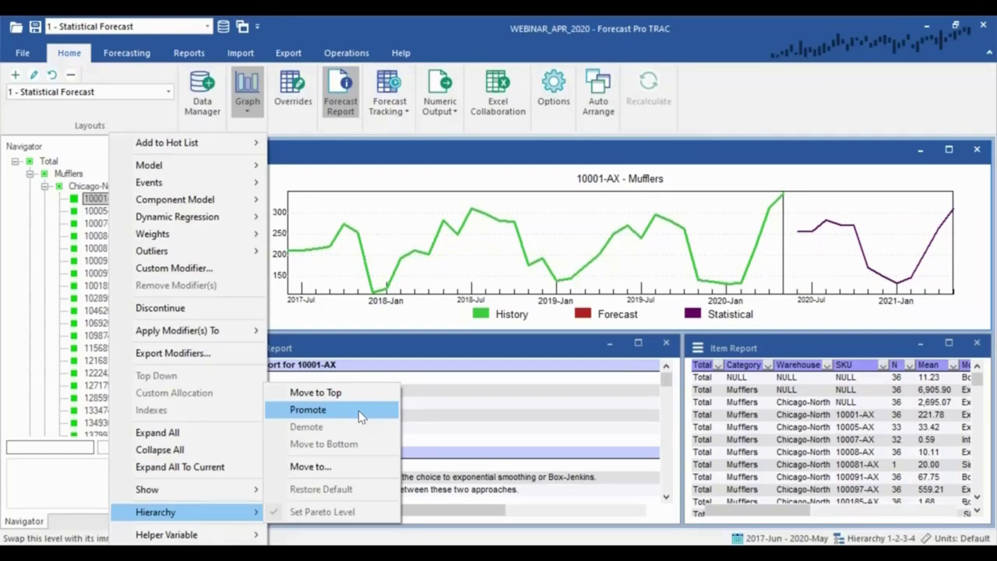
click(529, 359)
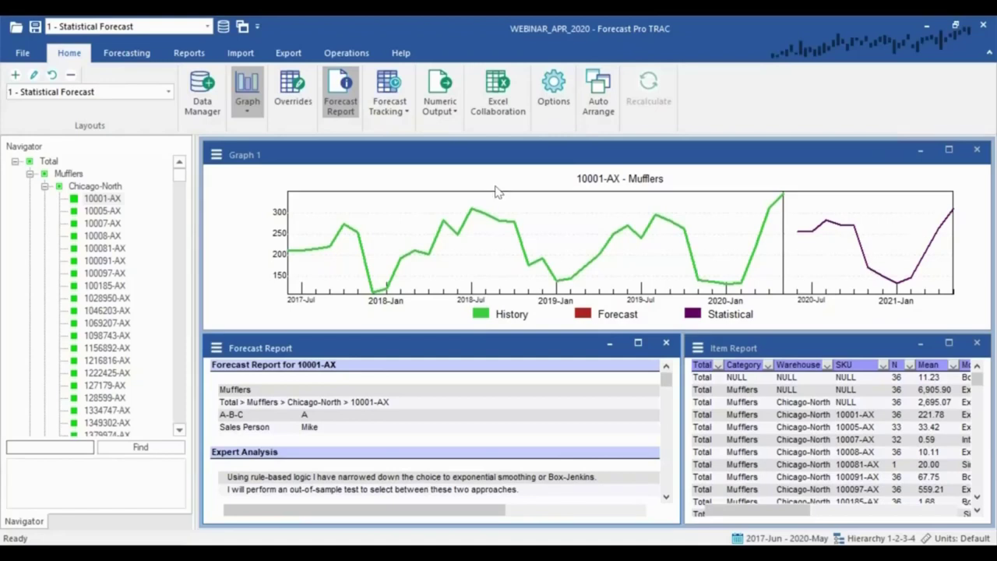
- Display the available forecasting methods and bring the Item Report's Model Family column into view
click(125, 58)
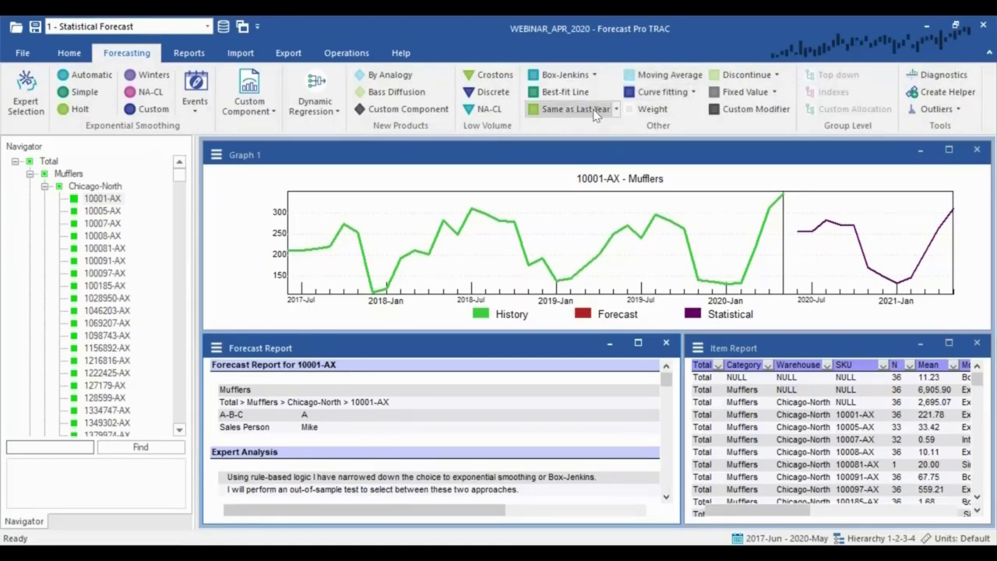
drag(798, 511, 845, 512)
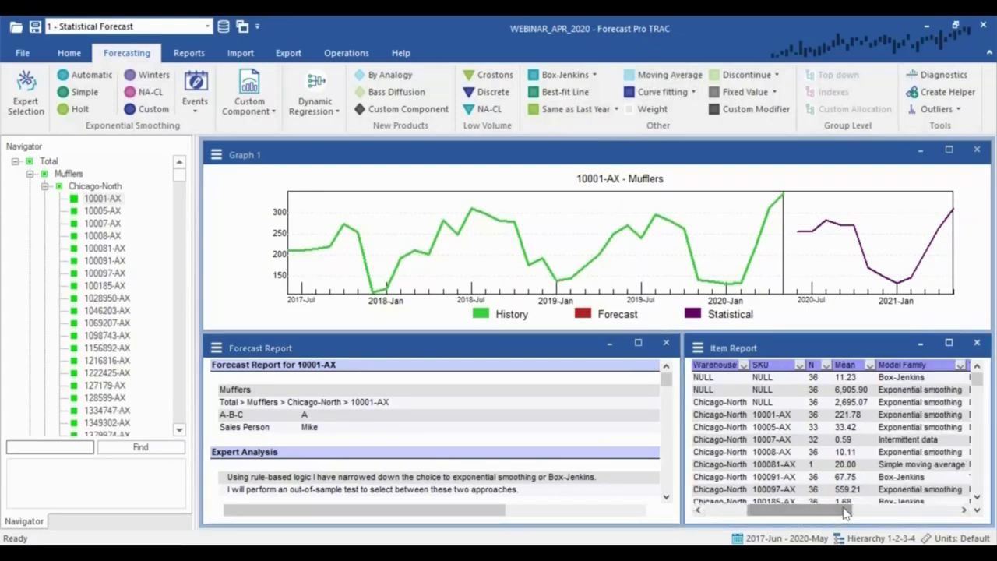
click(22, 121)
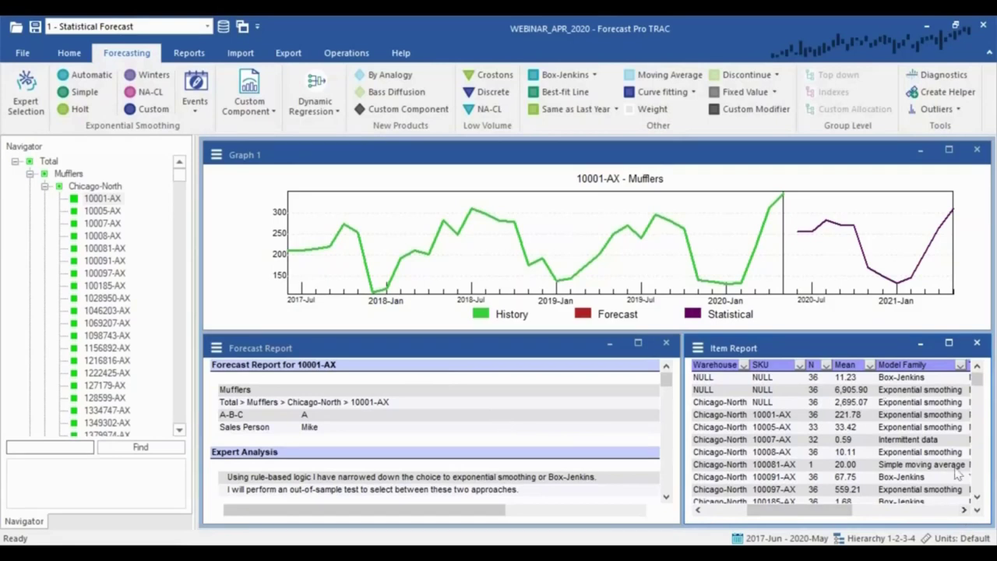
- Examine the model family selected for each item down through the Chicago-North muffler SKUs in the Item Report
click(963, 510)
click(880, 379)
key(Down)
key(Down)
key(Down)
key(Down)
key(Down)
key(Down)
key(Down)
key(Down)
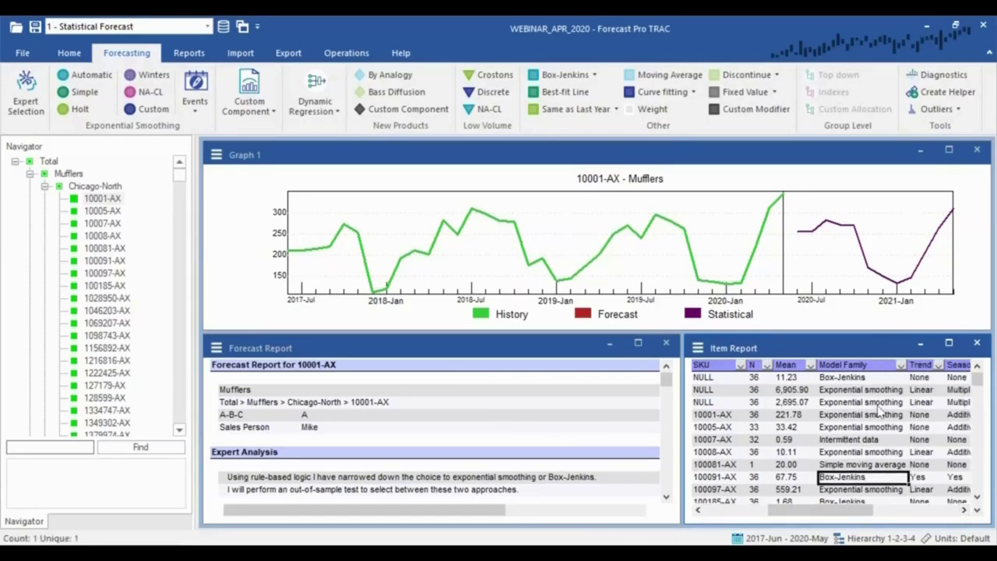
key(Down)
key(Down)
key(Down)
key(Down)
key(Down)
key(Down)
key(Down)
key(Down)
key(Down)
key(Down)
key(Down)
key(Down)
key(Down)
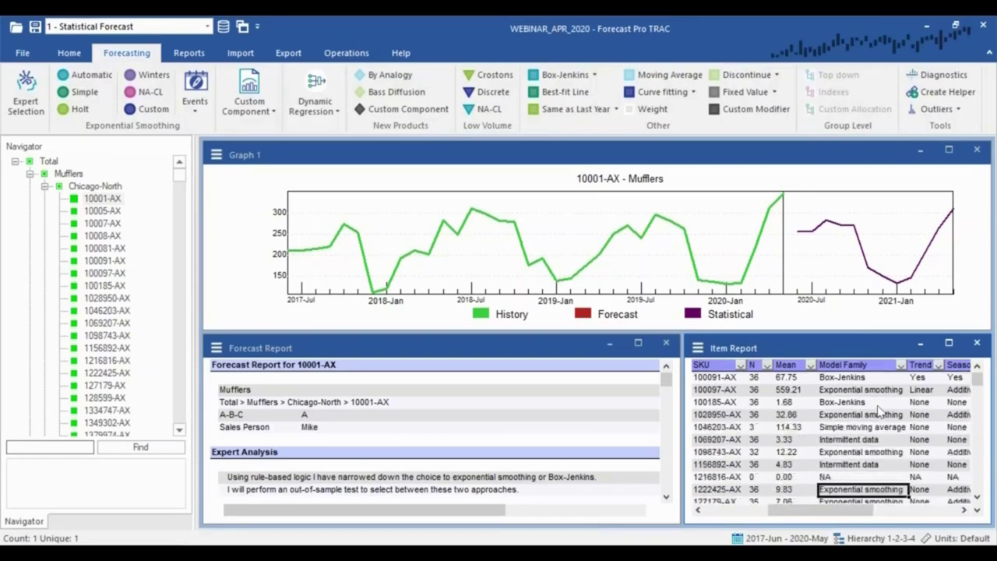
key(Down)
key(Down)
key(Down)
key(Down)
key(Down)
key(Down)
key(Down)
key(Down)
key(Down)
key(Down)
key(Down)
key(Down)
key(Down)
key(Down)
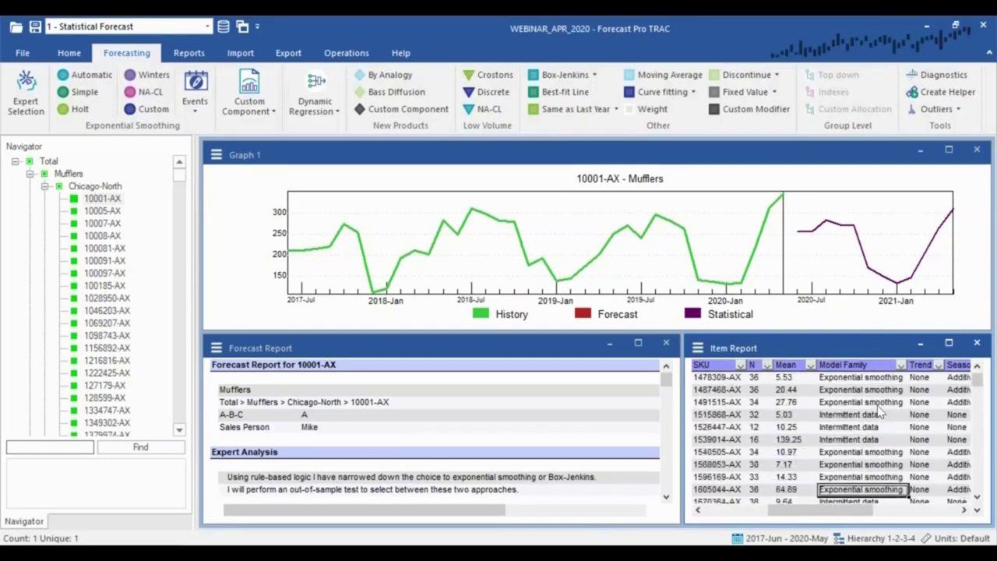
key(Down)
key(Down)
click(876, 403)
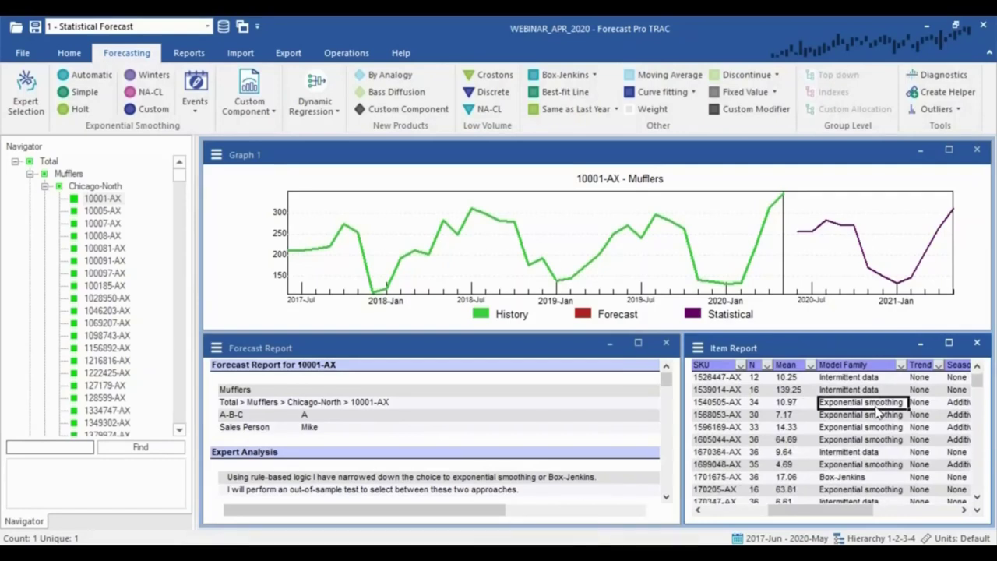
- Read the Expert Analysis and Model Details for 10001-AX in the Forecast Report, including its smoothing weights and seasonal indexes
scroll(436, 436, down, 2)
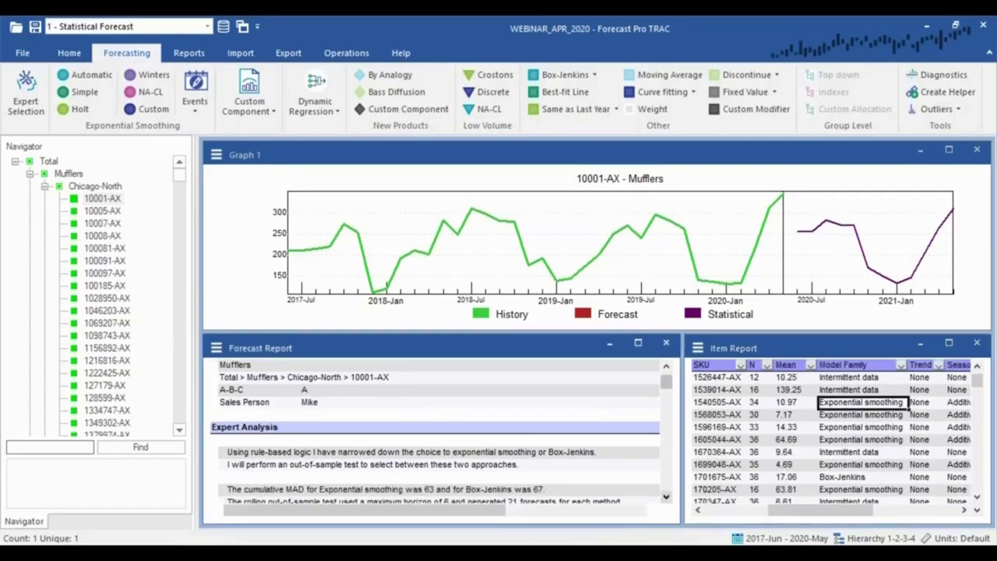
scroll(436, 428, down, 1)
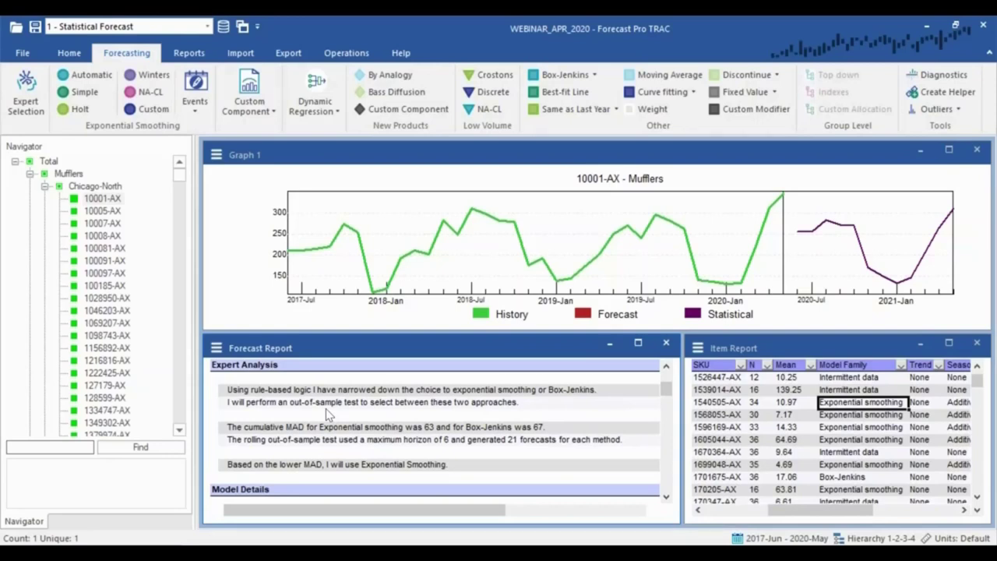
drag(228, 376, 623, 480)
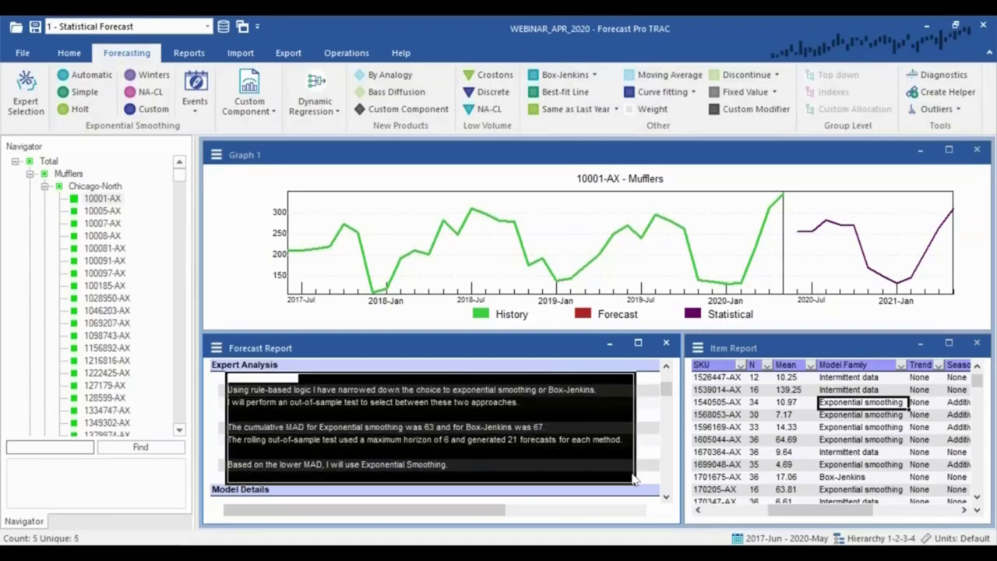
click(623, 480)
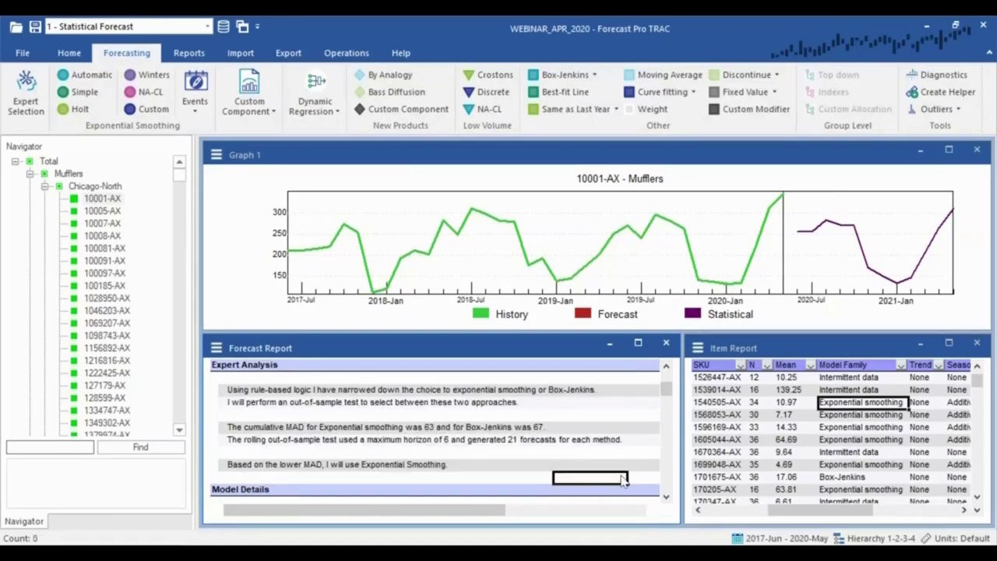
click(666, 497)
click(666, 497)
click(666, 497)
click(666, 497)
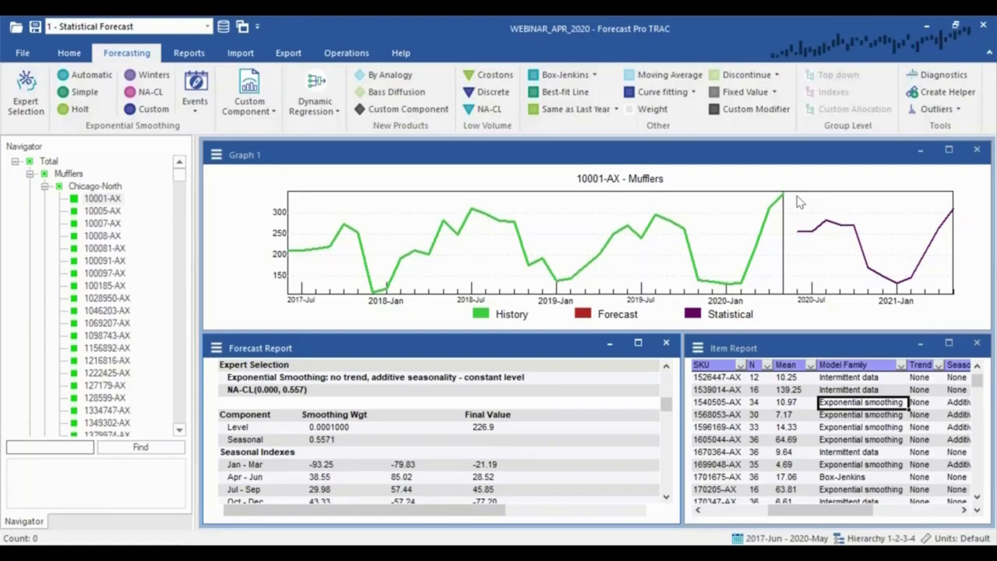
- Apply a custom component model to 10001-AX with a custom starting point value of 370
click(249, 86)
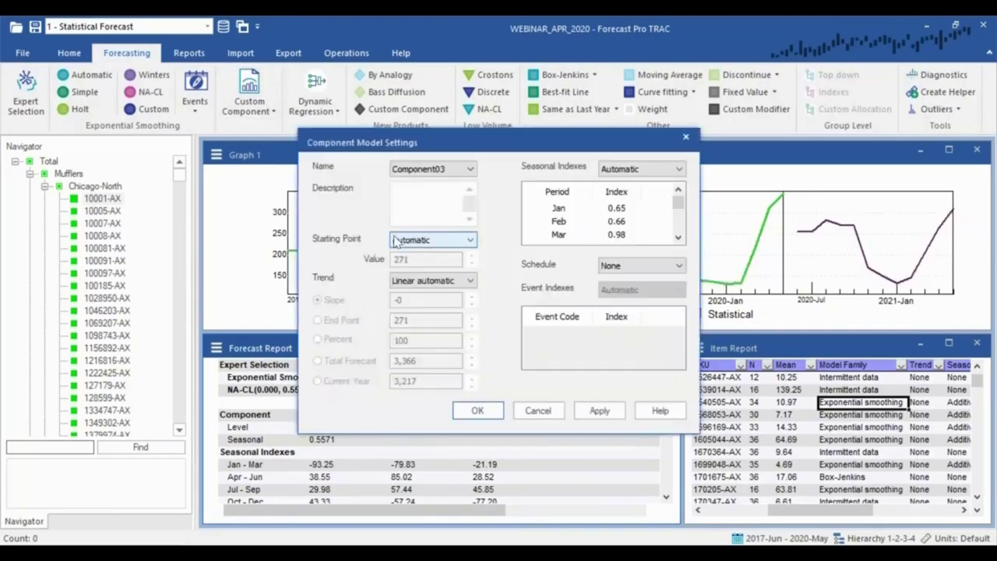
click(399, 239)
click(433, 259)
drag(433, 260, 326, 233)
click(415, 259)
drag(432, 260, 348, 261)
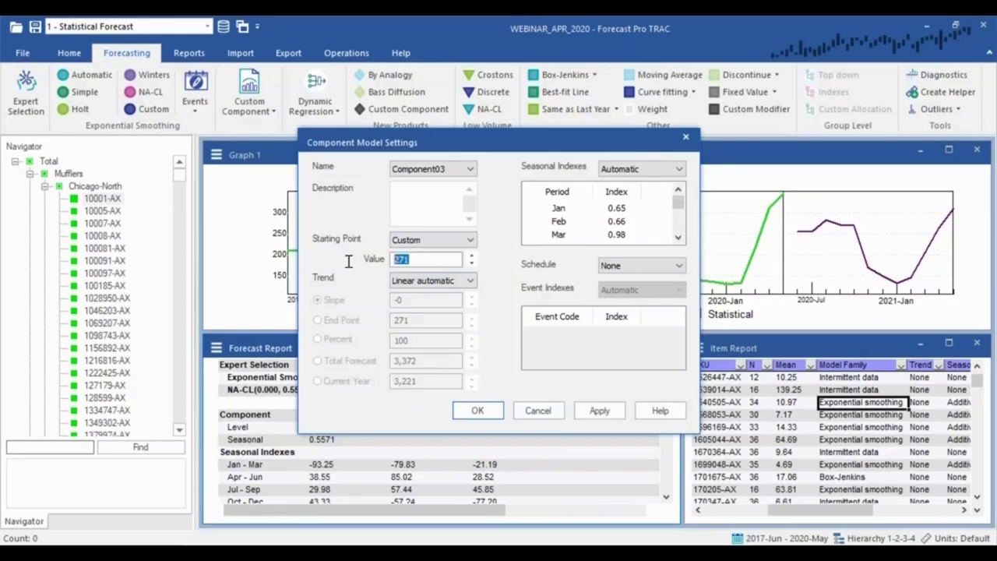
text(175)
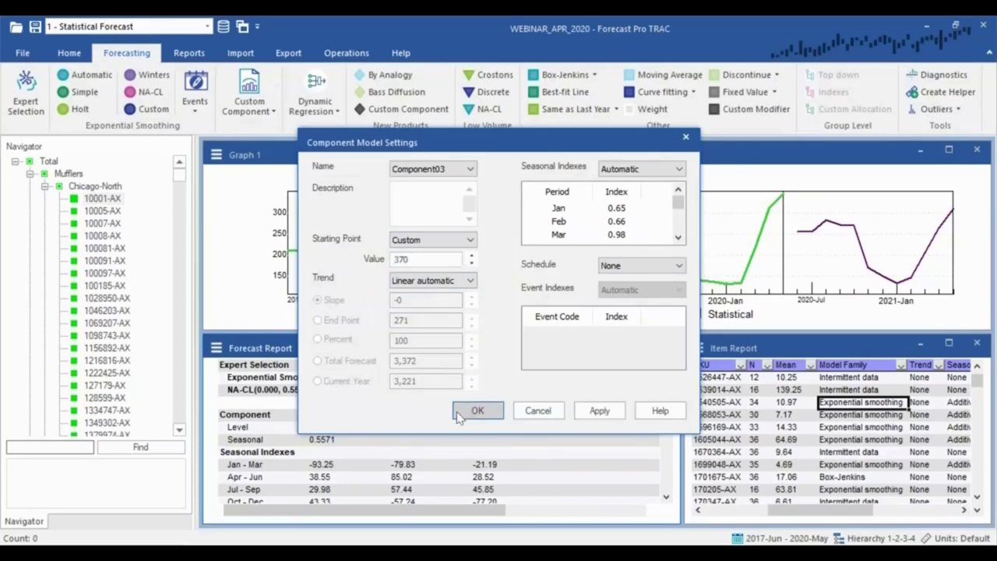
click(475, 410)
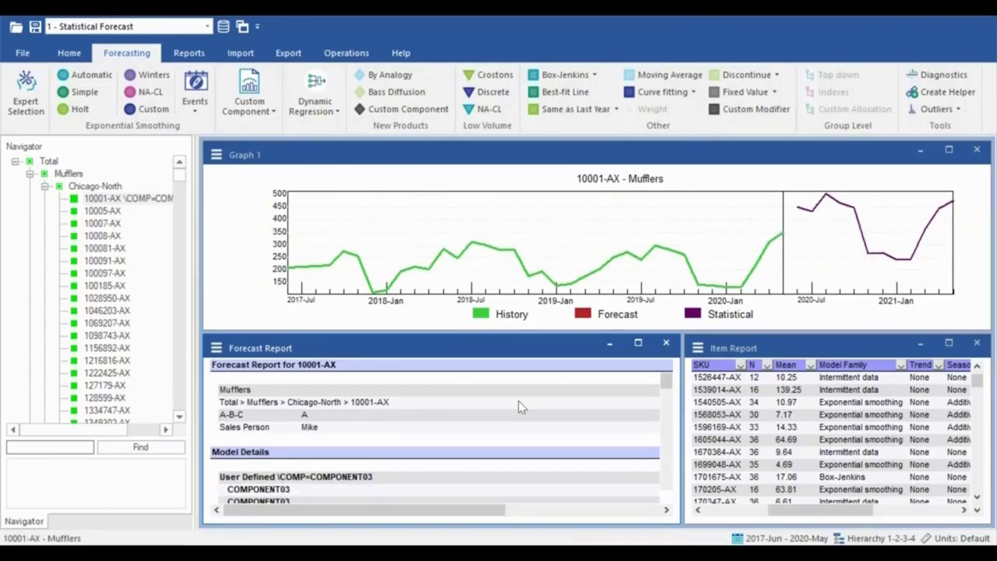
- Remove the custom component modifier from 10001-AX
right_click(121, 199)
click(217, 286)
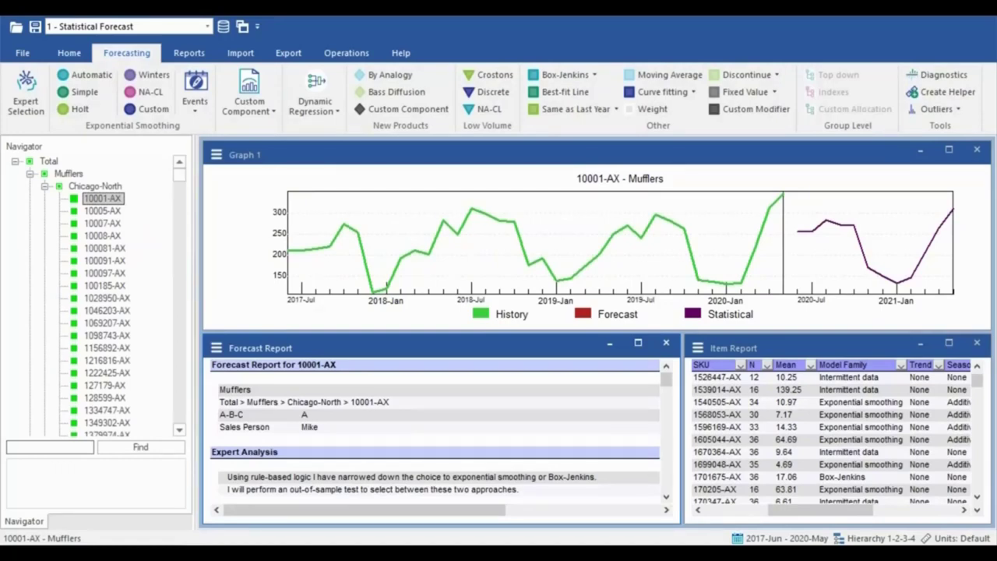
- Switch to the 2 - Outliers layout and graph the first outlier in the report, Windows SKU 1083-AX in Dallas
click(69, 52)
click(206, 28)
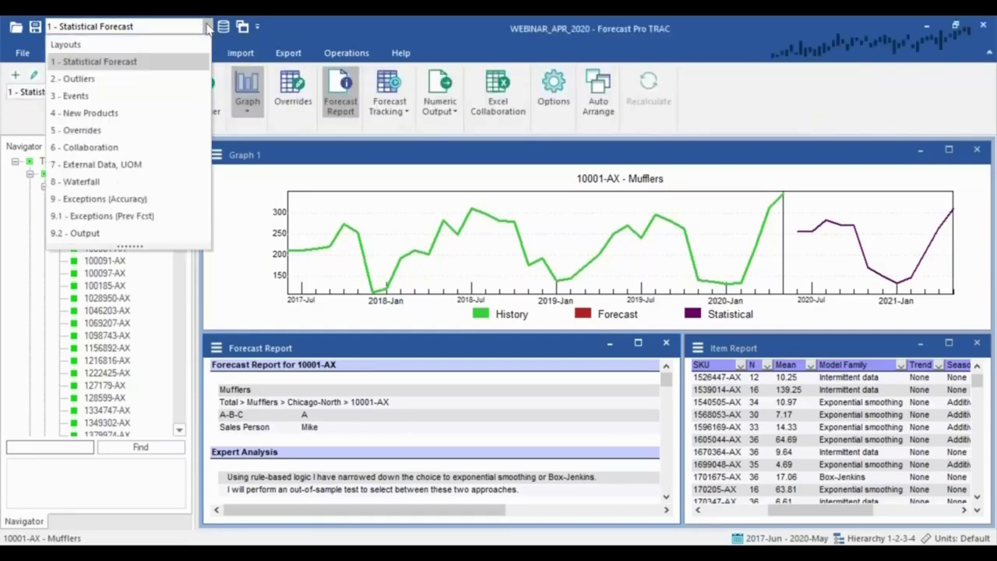
click(166, 83)
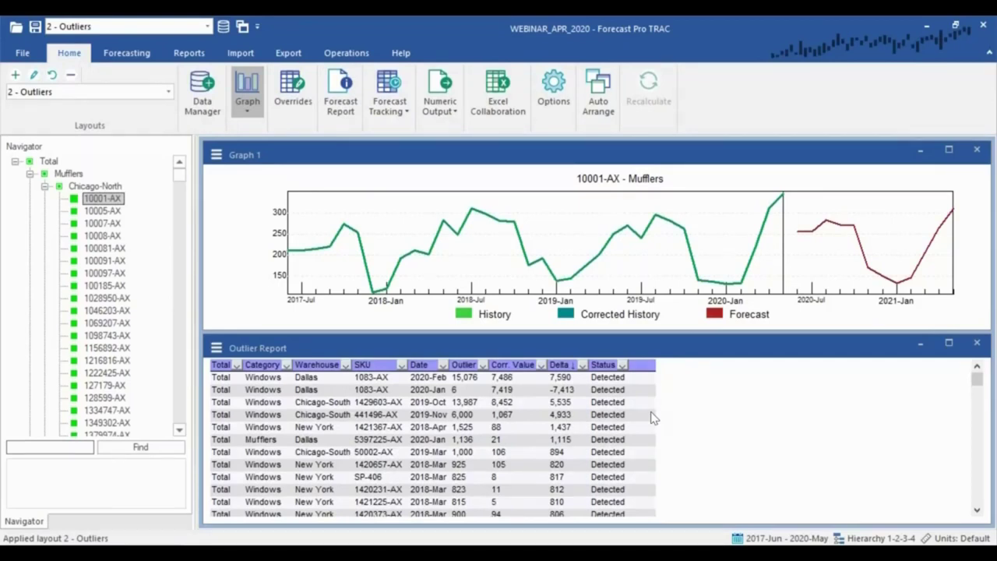
click(533, 378)
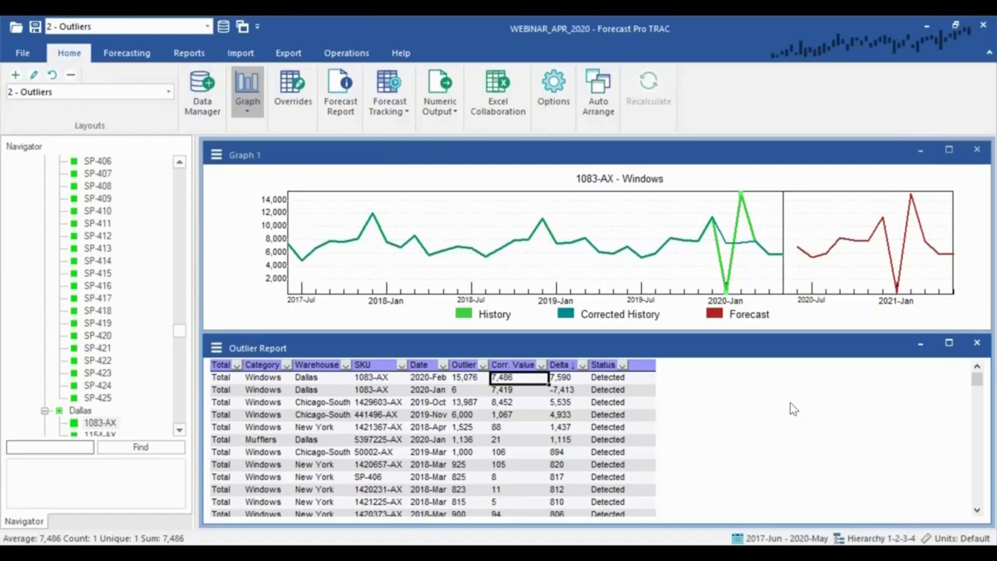
- Inspect the project's outlier detection and correction options, leaving the settings unchanged
click(553, 88)
click(386, 156)
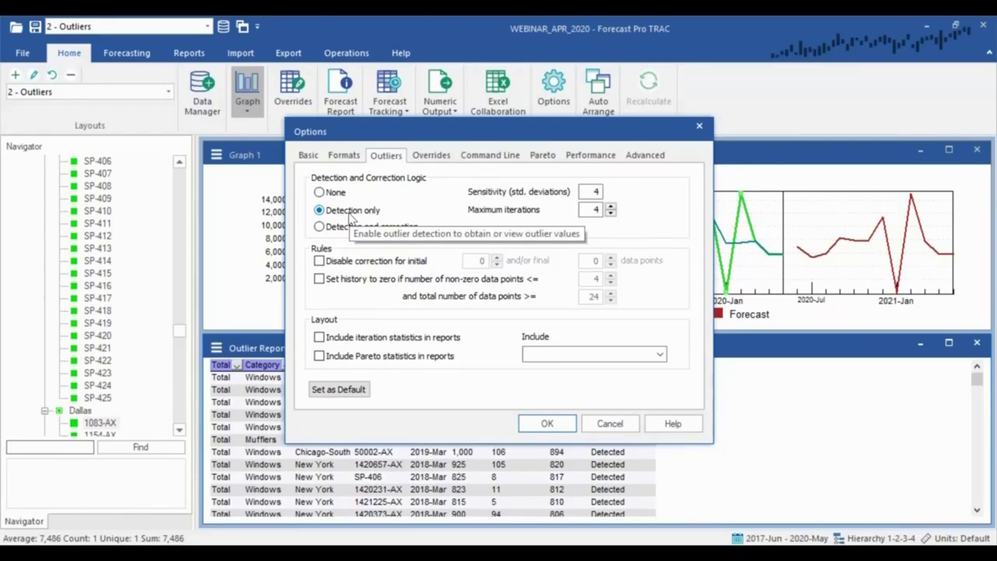
click(606, 423)
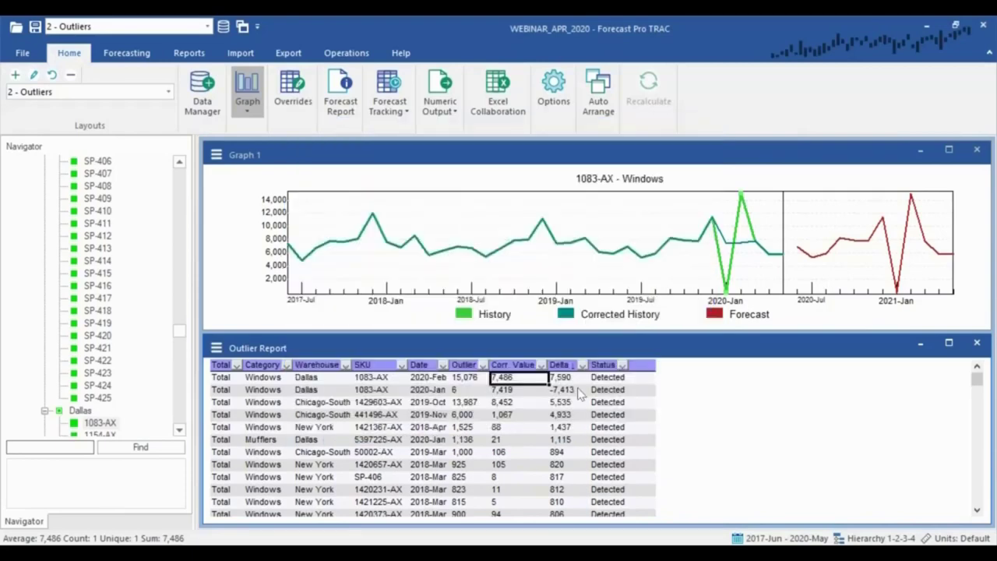
- Review the largest deltas in the Outlier Report and compare the graphs for 1083-AX, 1429603-AX, 441496-AX, 1421367-AX and 5397225-AX
drag(568, 377, 568, 502)
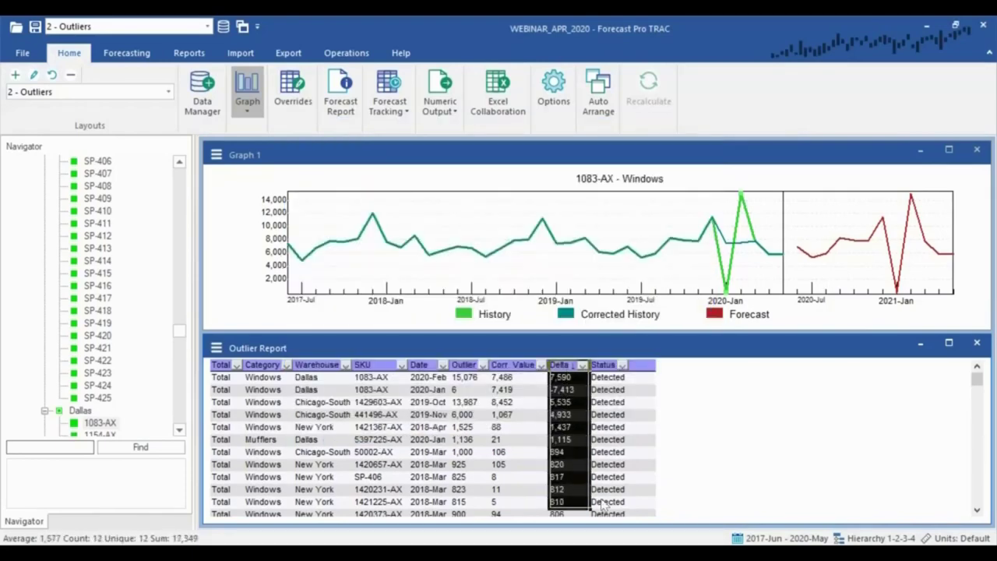
mouse_move(976, 380)
mouse_down()
mouse_move(976, 517)
mouse_move(977, 372)
mouse_up()
click(574, 377)
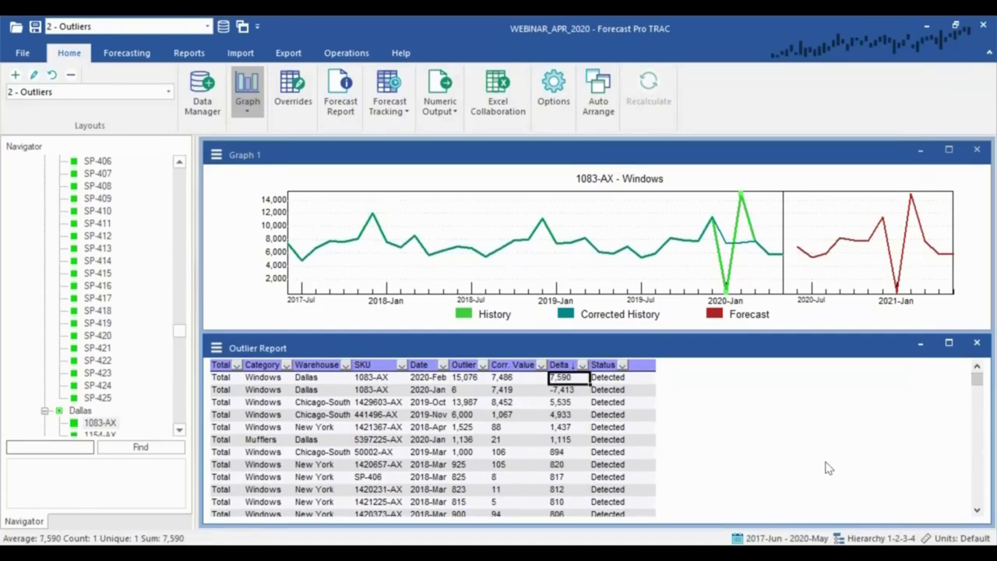
click(573, 402)
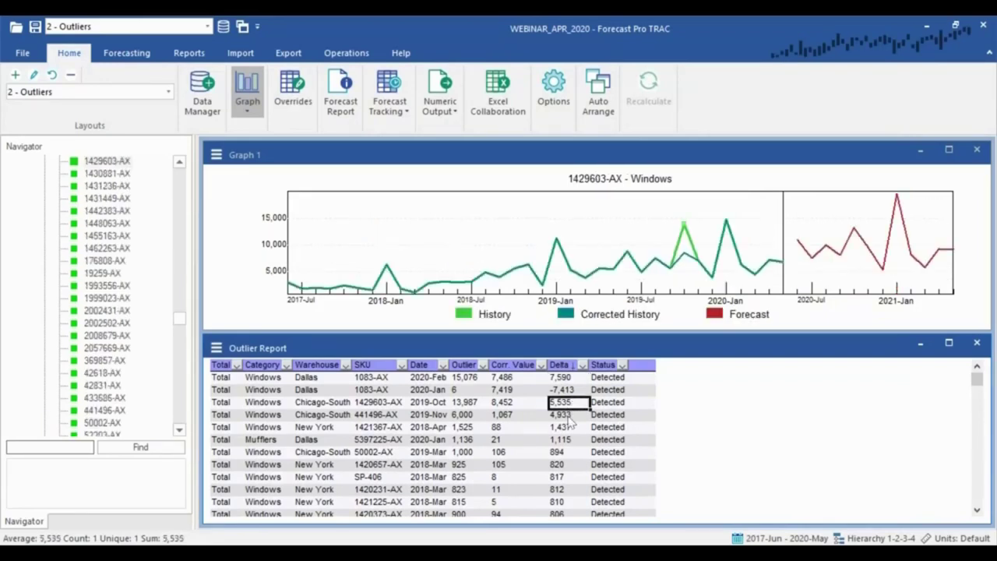
click(568, 416)
click(571, 427)
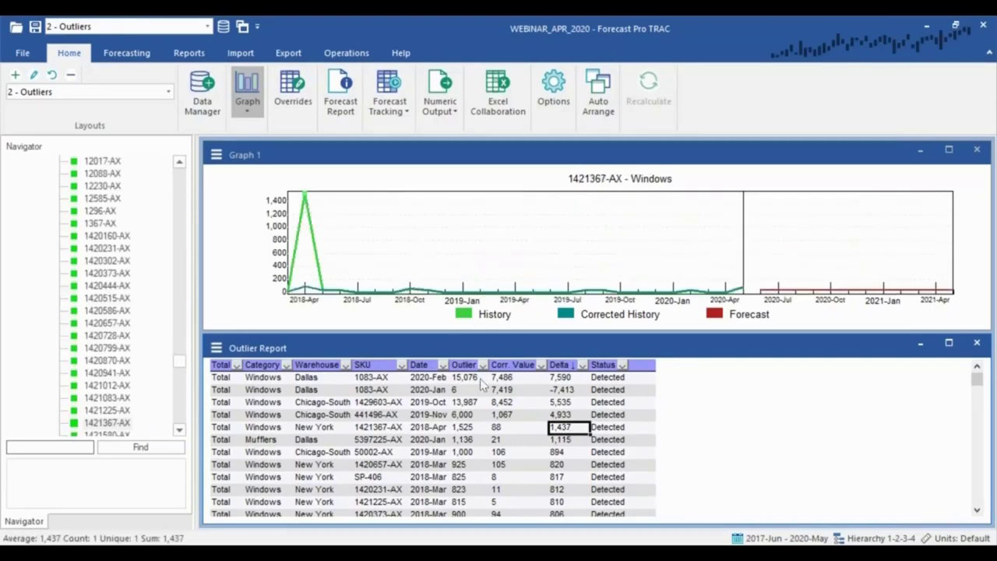
click(574, 441)
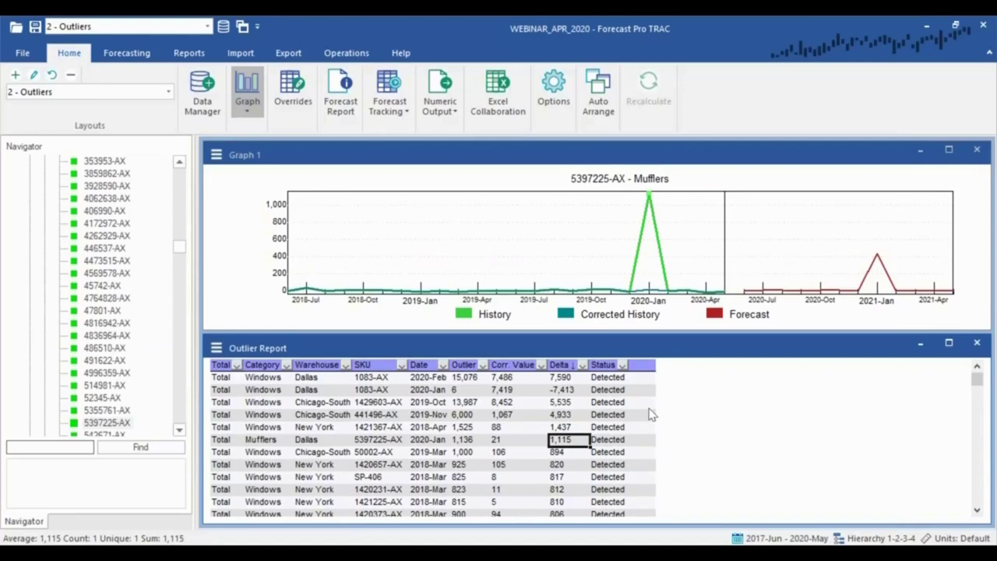
click(567, 403)
click(566, 415)
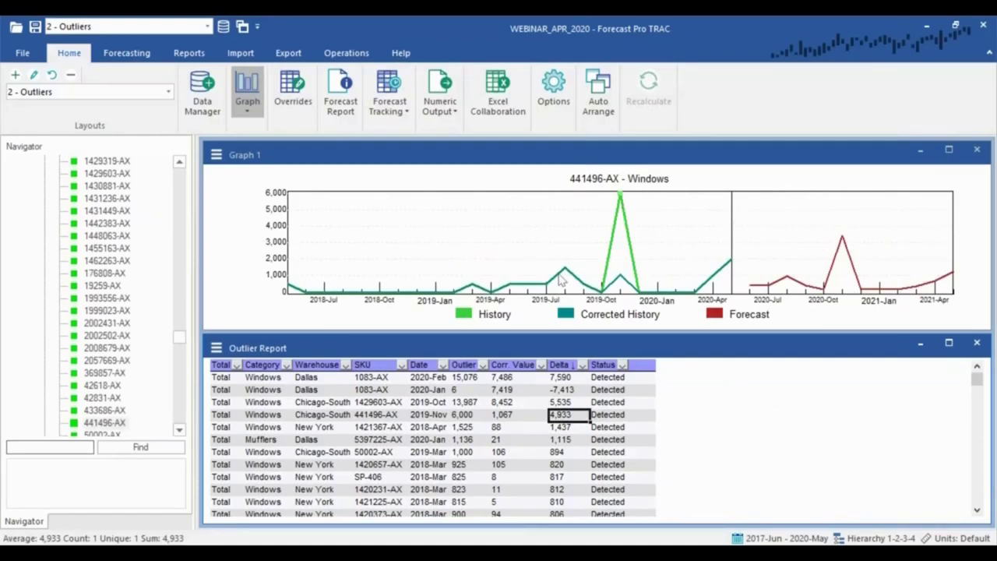
- Set the outlier handling of Windows SKU 441496-AX to Correct
right_click(97, 426)
mouse_move(187, 251)
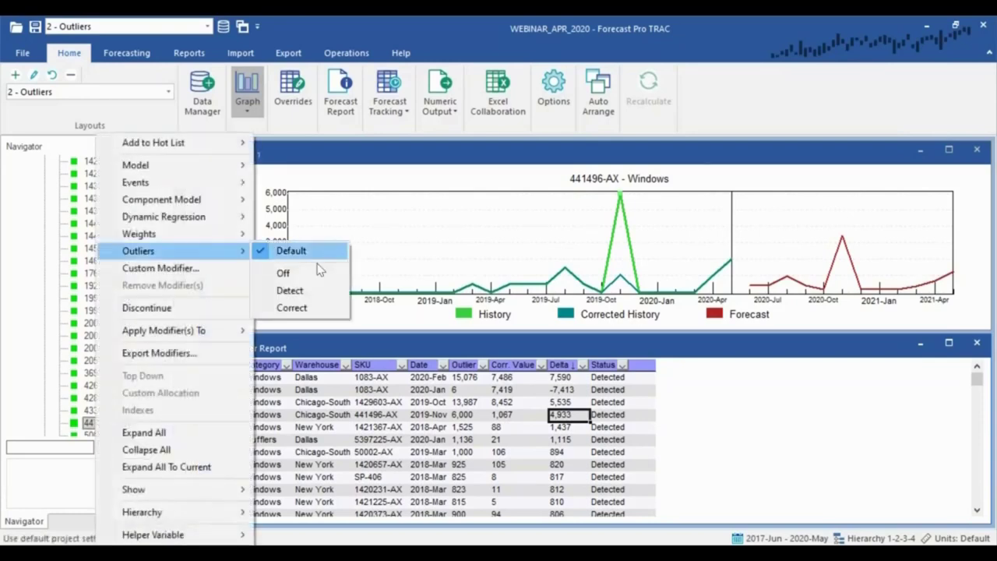
click(292, 308)
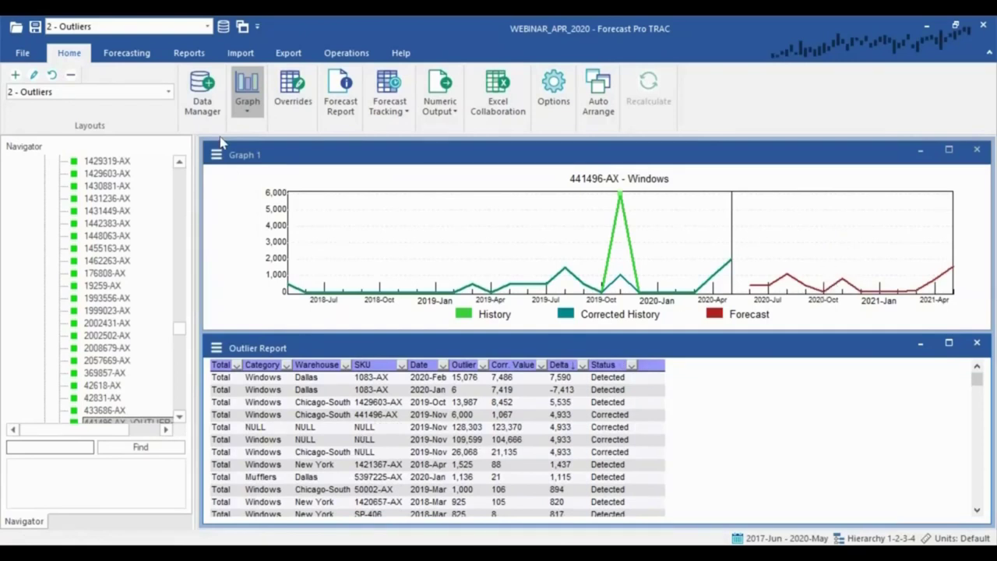
- Switch to the 3 - Events layout
click(150, 92)
click(127, 164)
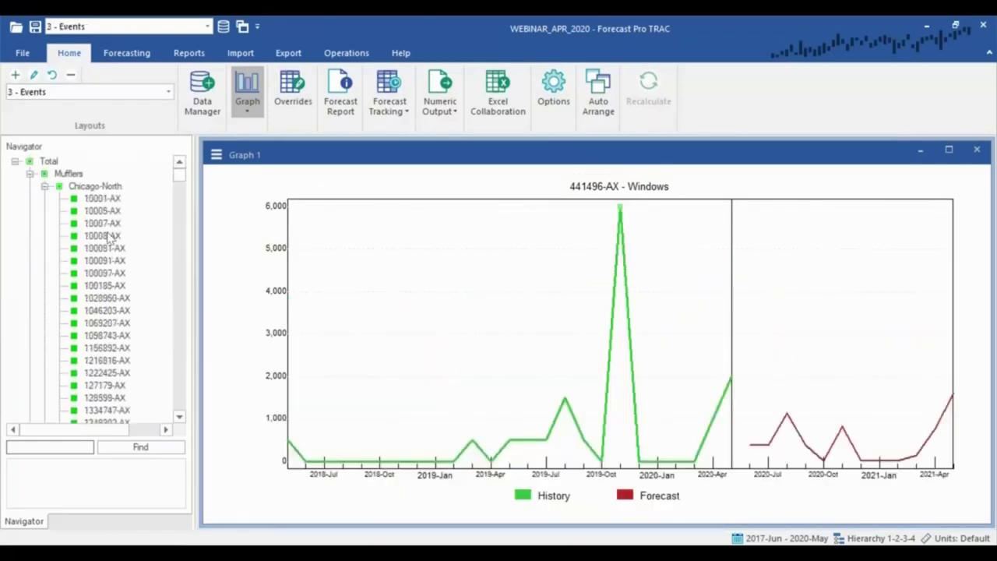
- Display the graph of Mufflers SKU 10008-AX and inspect its October 2019 history spike
click(113, 236)
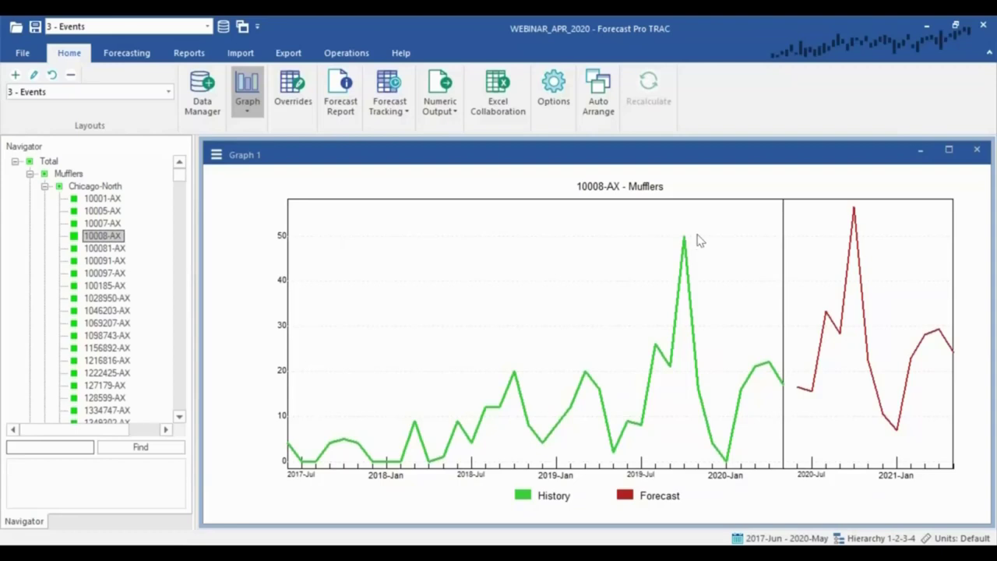
click(685, 260)
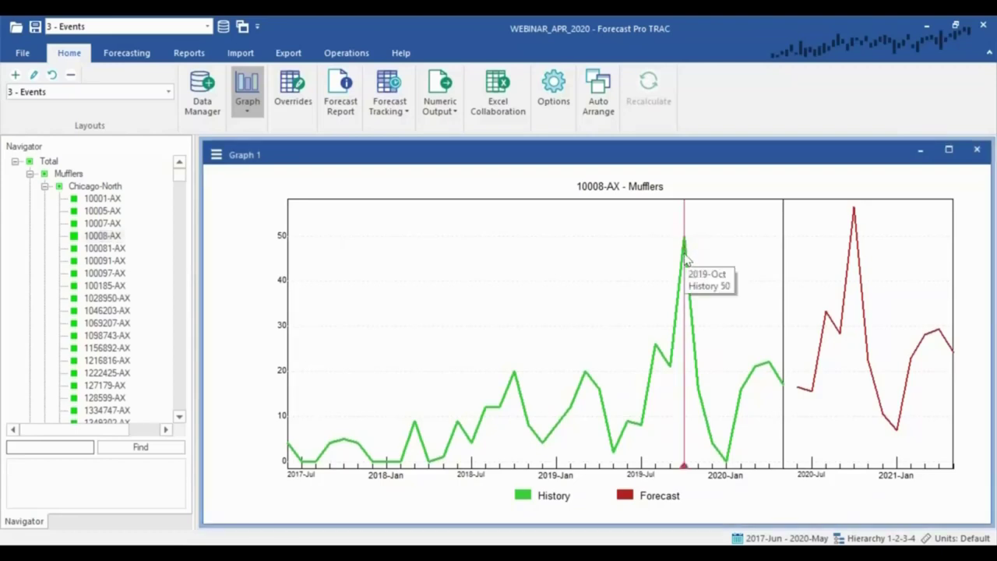
mouse_move(730, 328)
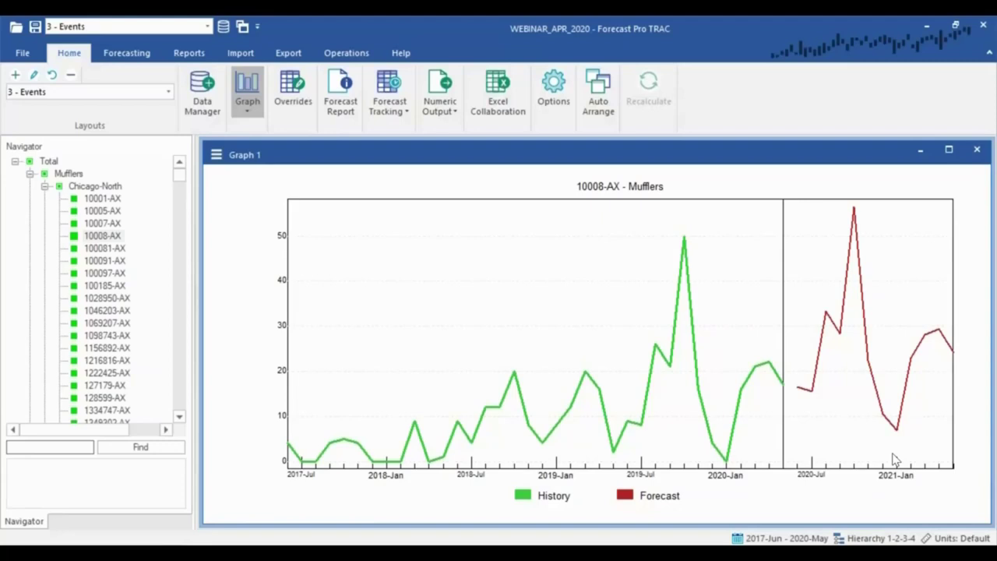
- Define and commit event codes 1 for Promo and 2 for Stockout while managing events for 10008-AX
right_click(269, 258)
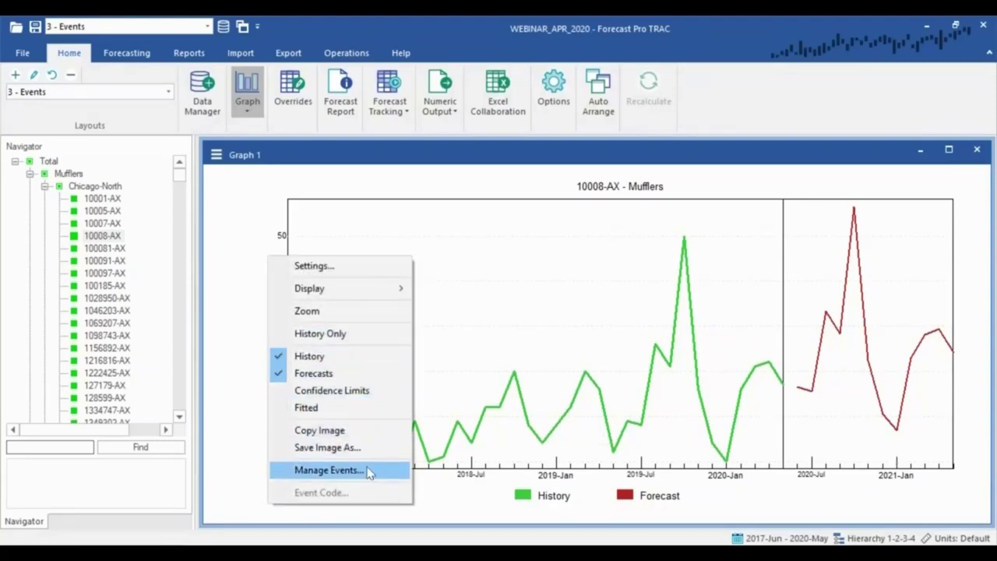
click(327, 470)
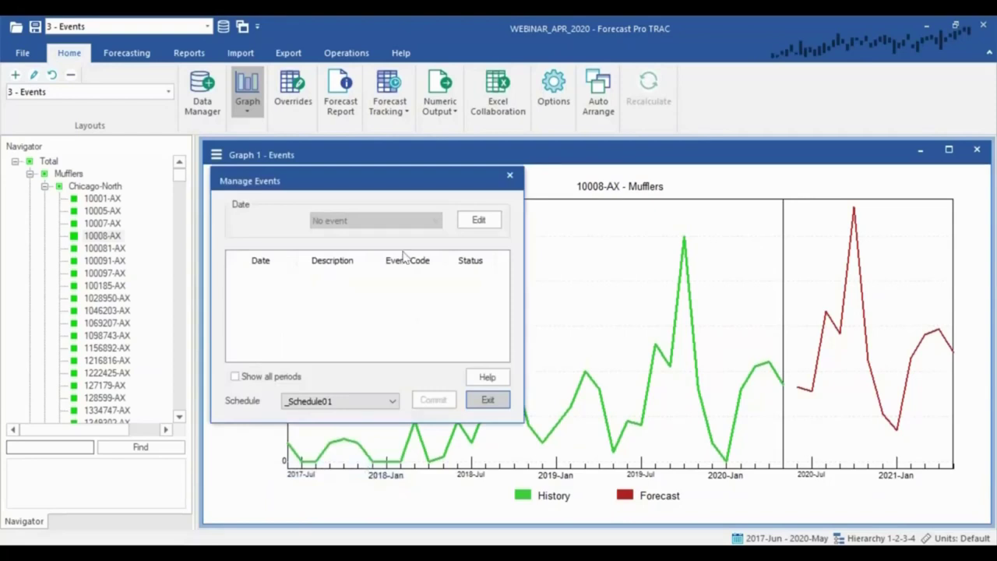
click(472, 225)
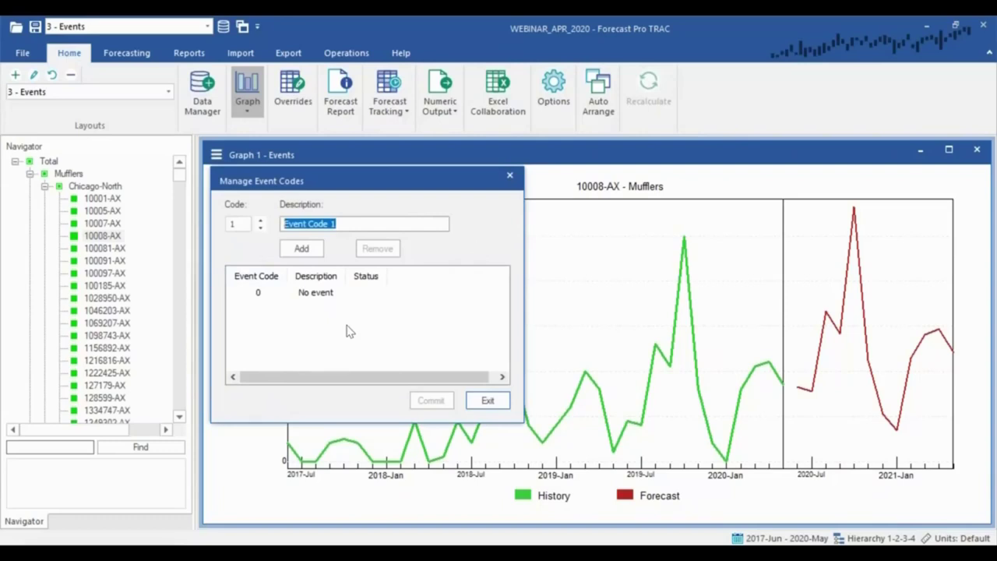
text(Promo)
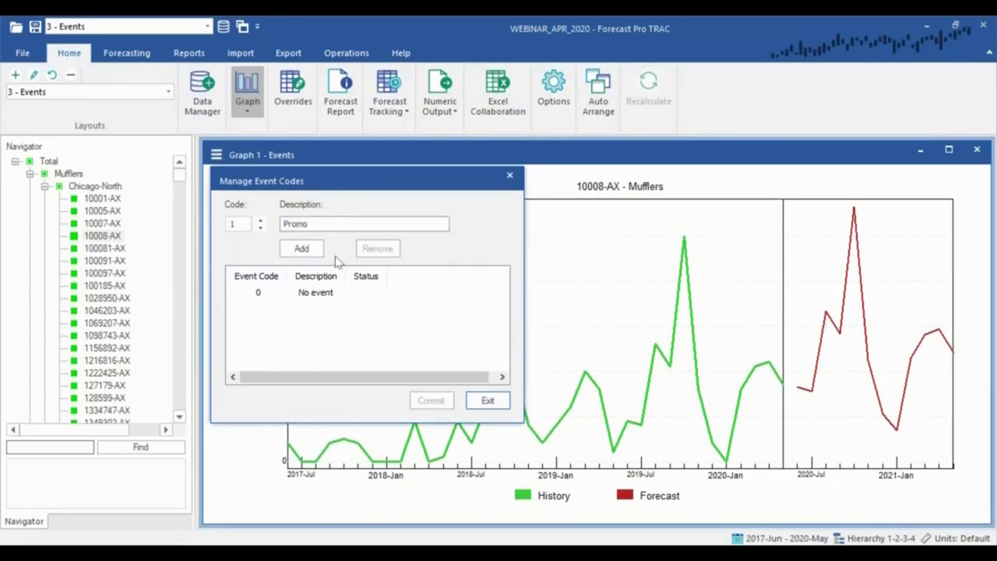
click(317, 248)
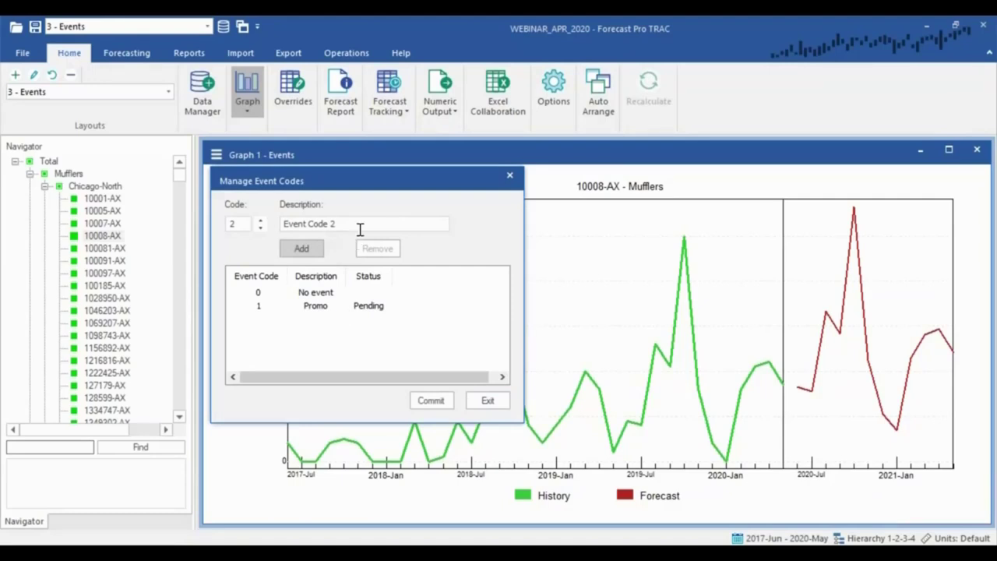
key(Tab)
text(Stockout)
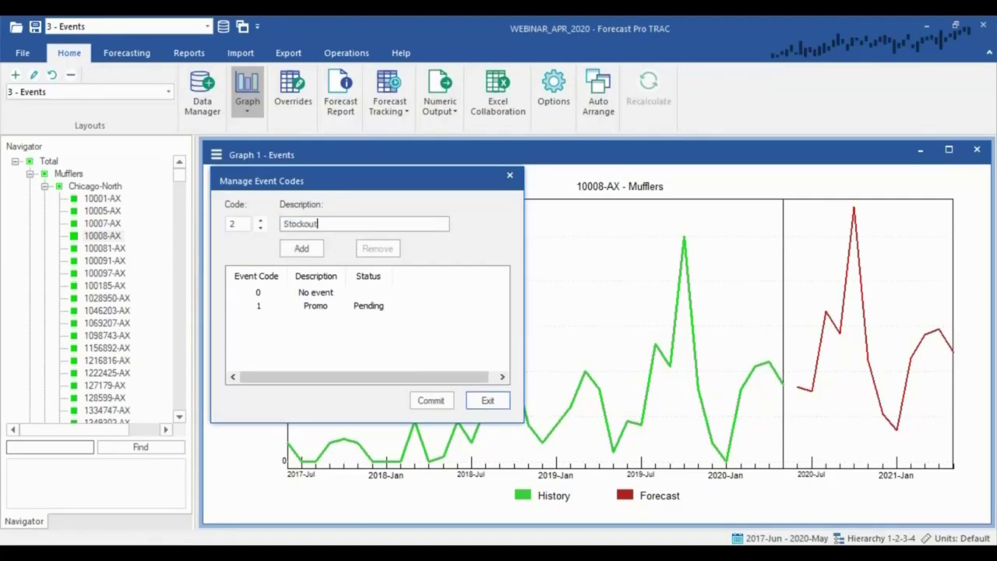
click(303, 248)
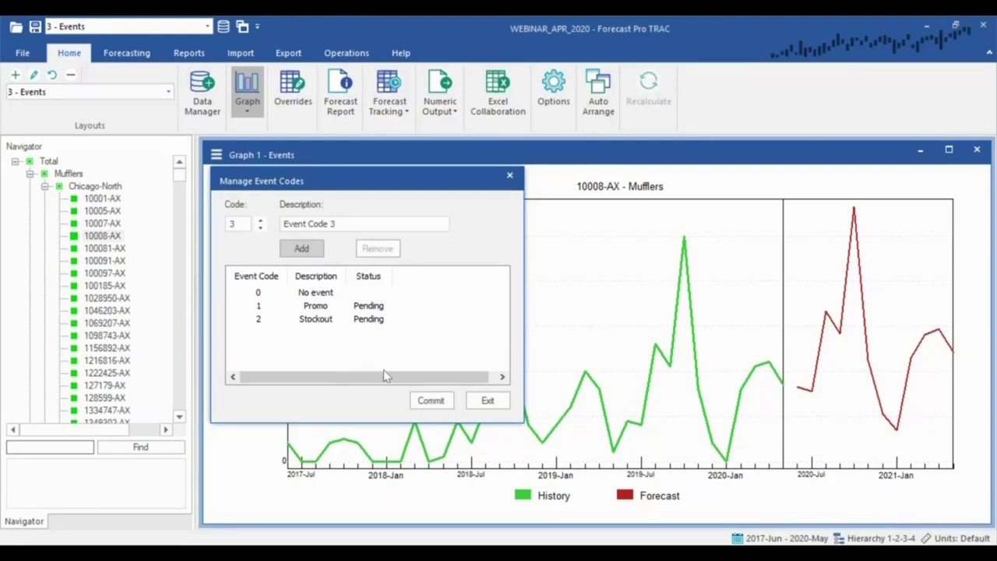
click(345, 312)
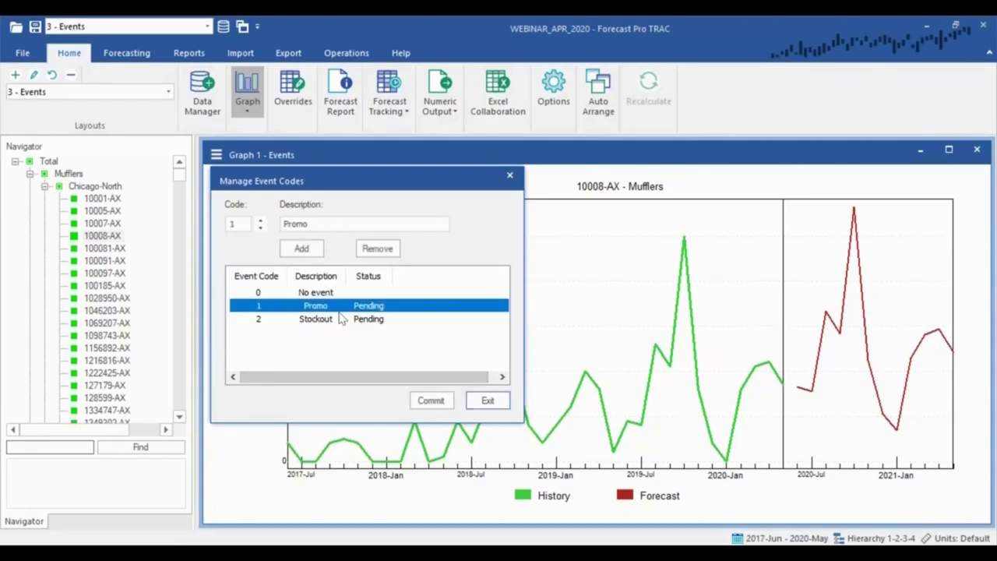
click(431, 400)
click(488, 401)
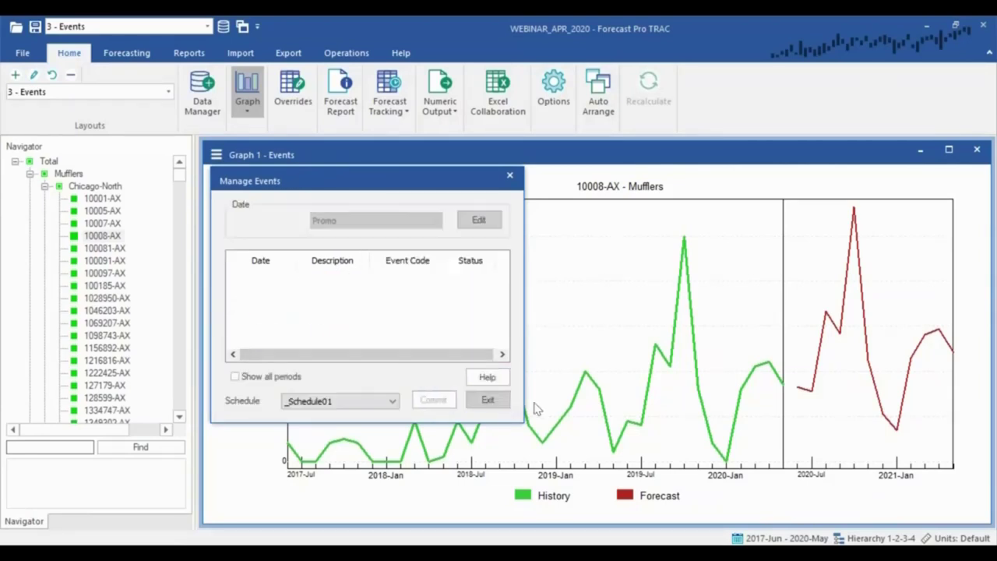
- Assign the Stockout event to 2020-Jan in _Schedule01 for 10008-AX and commit it
click(727, 461)
click(389, 221)
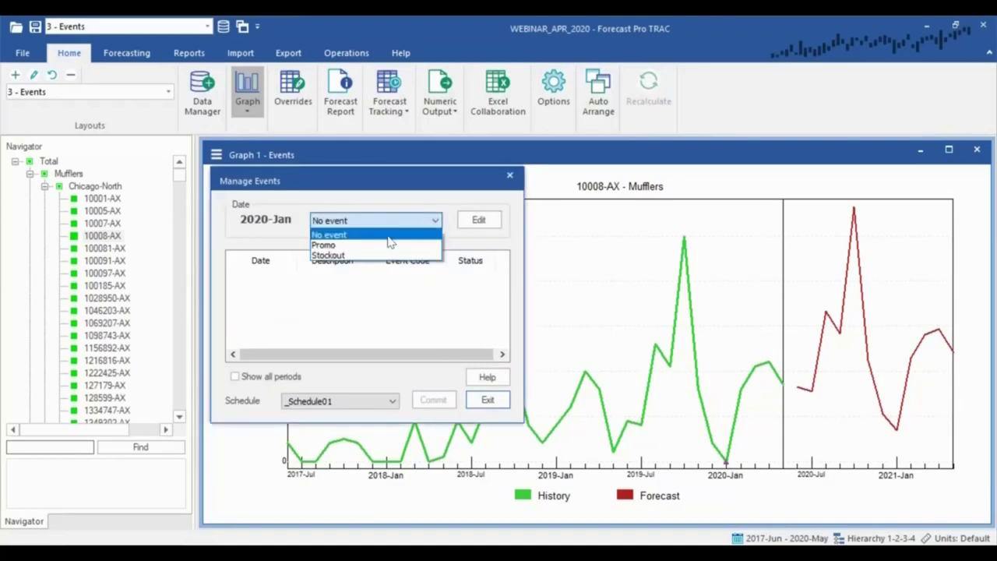
click(375, 255)
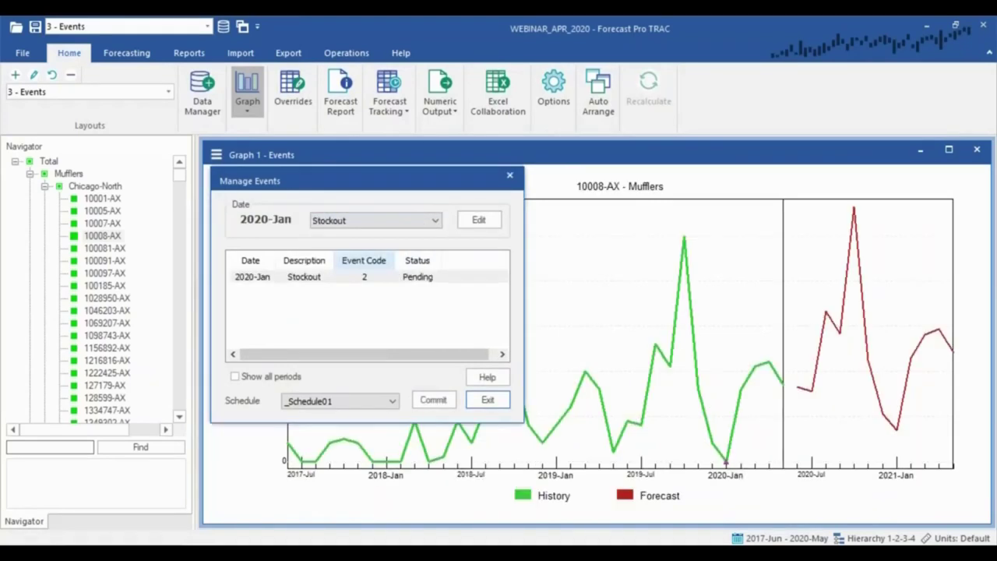
click(433, 401)
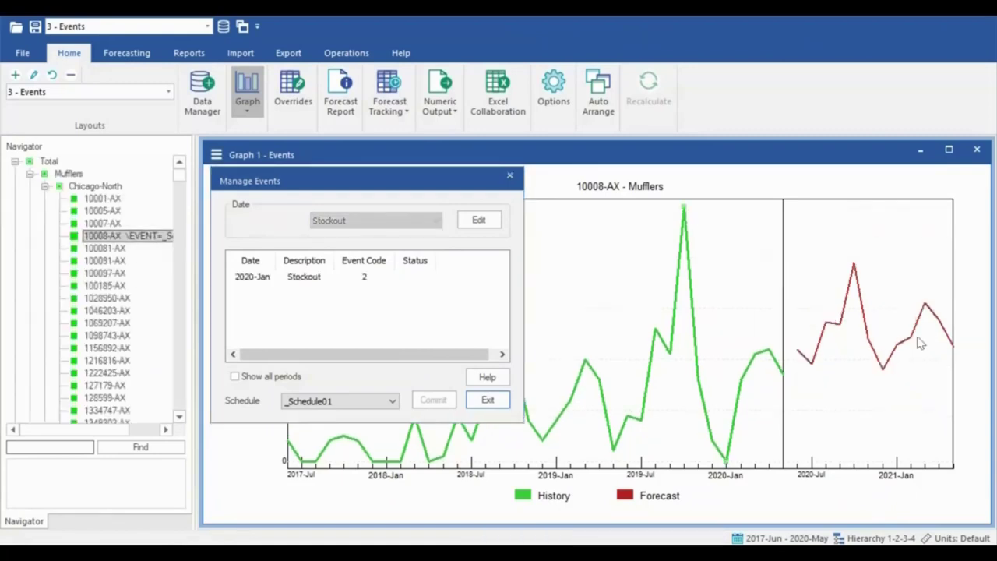
- Assign the Promo event to 2019-Oct in _Schedule01, commit it and close event management
click(685, 214)
click(375, 221)
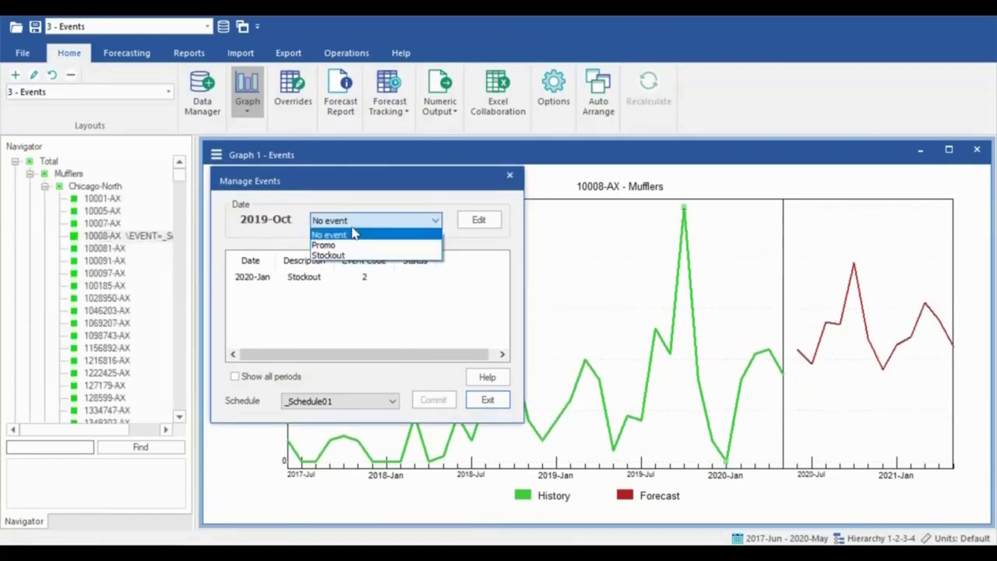
click(375, 242)
click(433, 400)
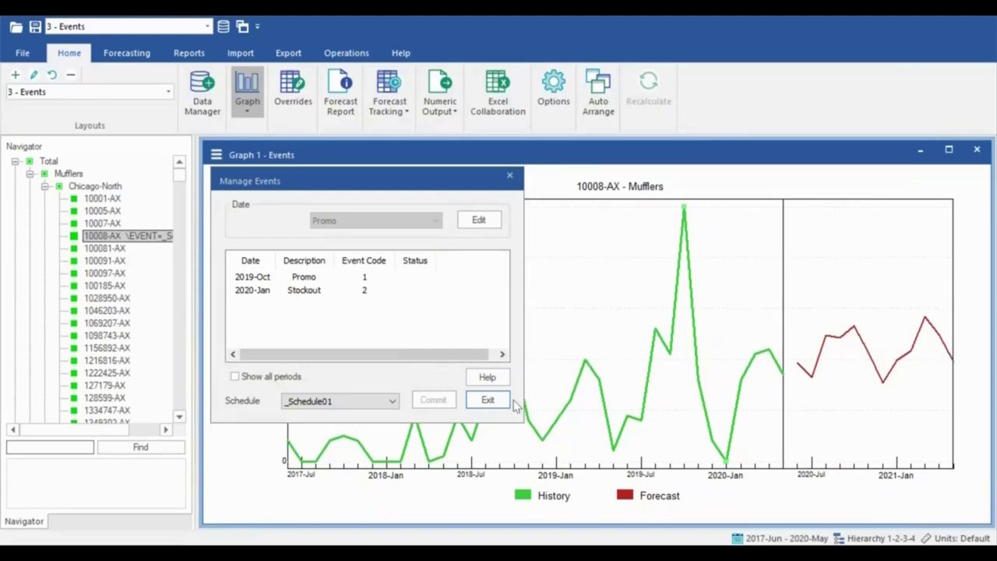
click(488, 400)
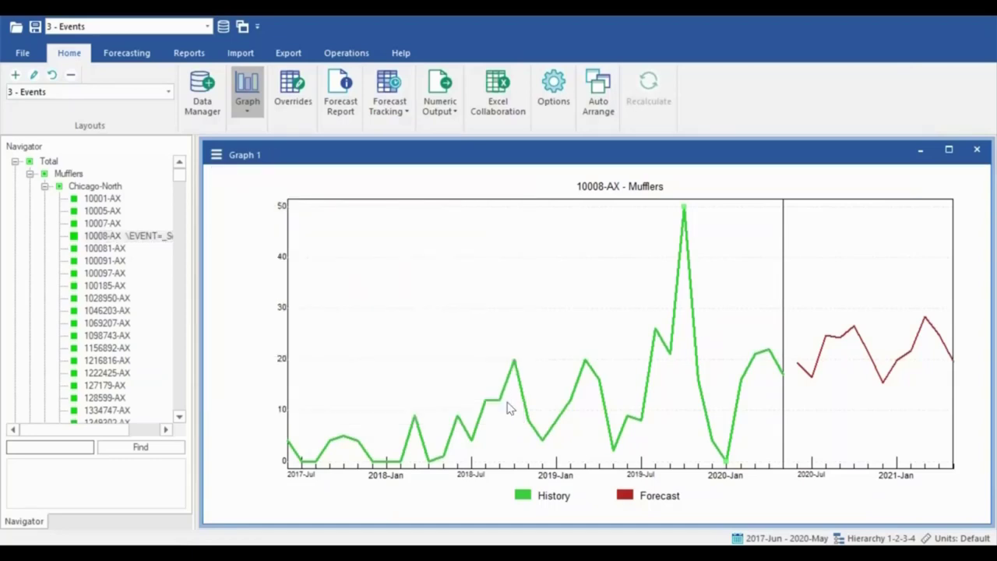
- Switch to the 4 - New Products layout
click(39, 91)
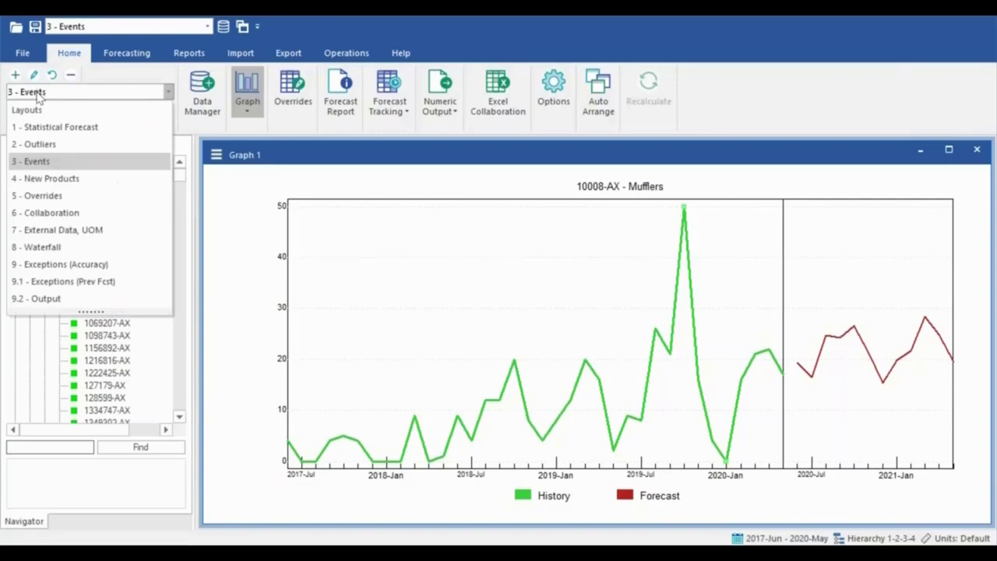
click(46, 178)
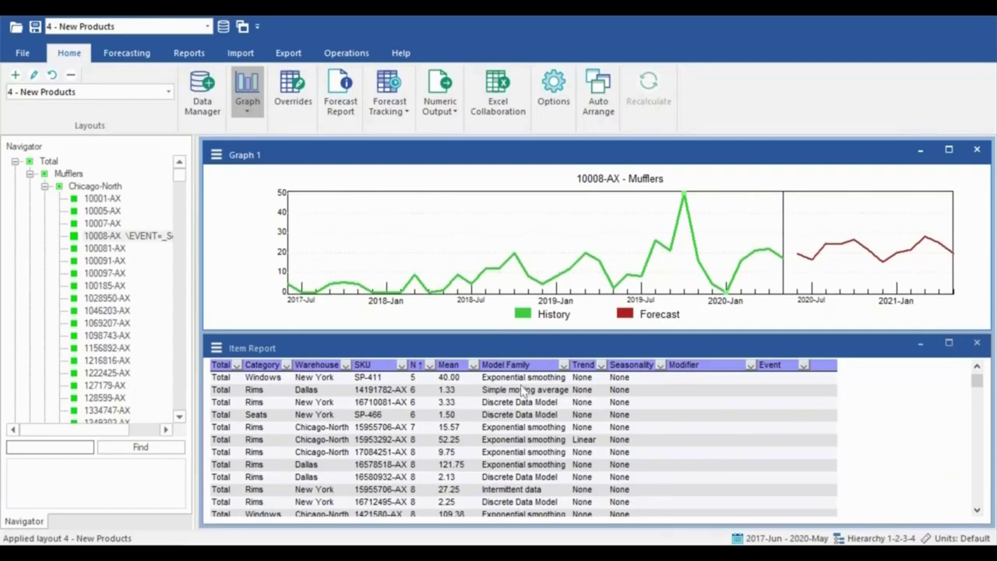
- Examine the number of history periods for the newest SKUs at the start of the Item Report
drag(977, 380, 977, 373)
click(416, 364)
key(Down)
key(Down)
key(Down)
key(Down)
key(Down)
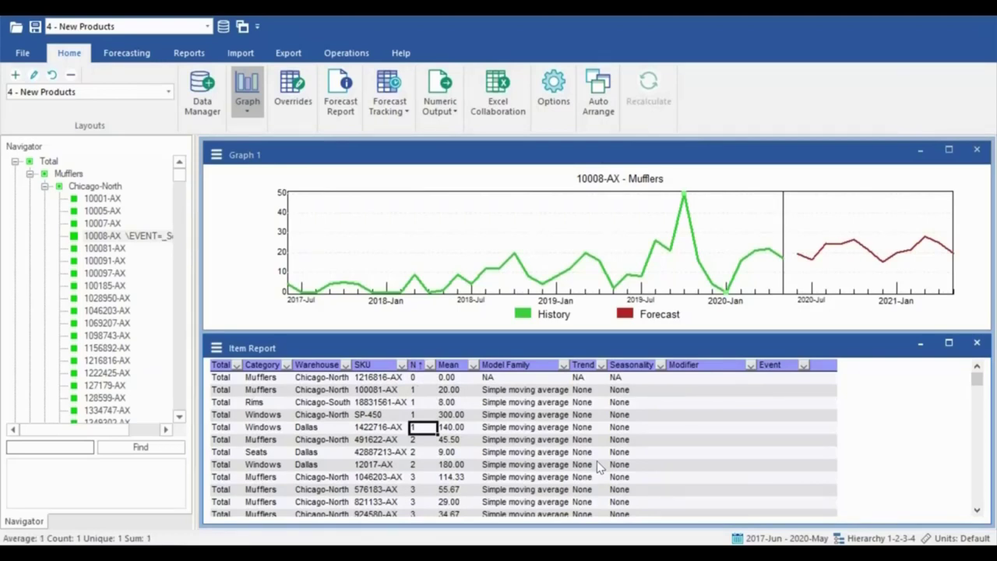
drag(417, 365, 418, 489)
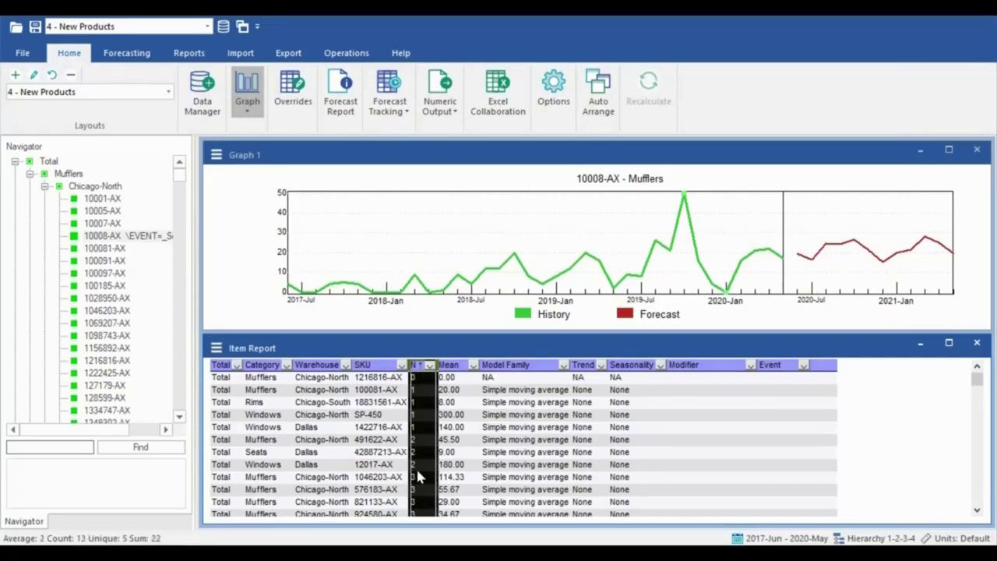
- Review the graphs of new Mufflers SKUs 100081-AX and 1046203-AX and the model families chosen for short-history items
click(422, 378)
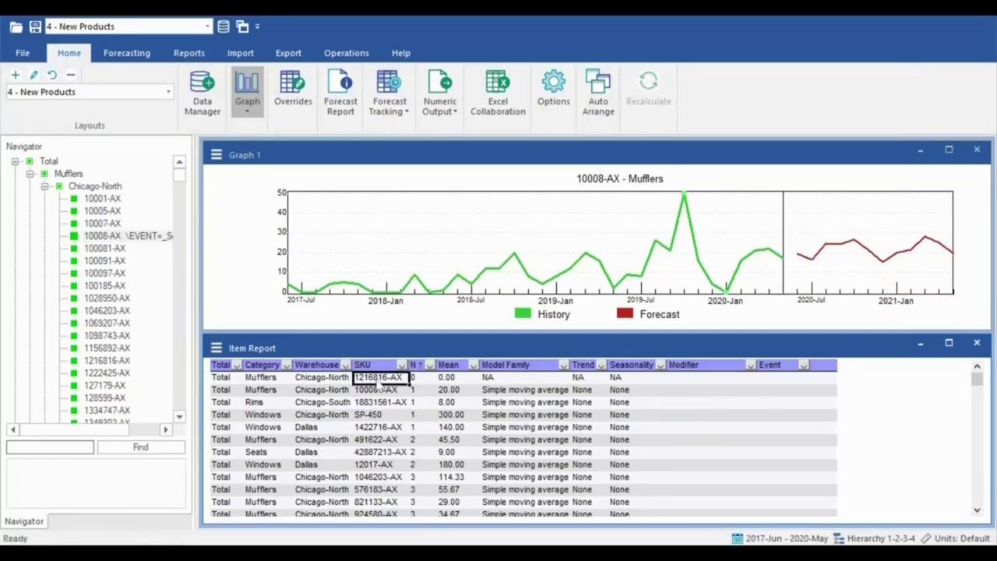
click(427, 394)
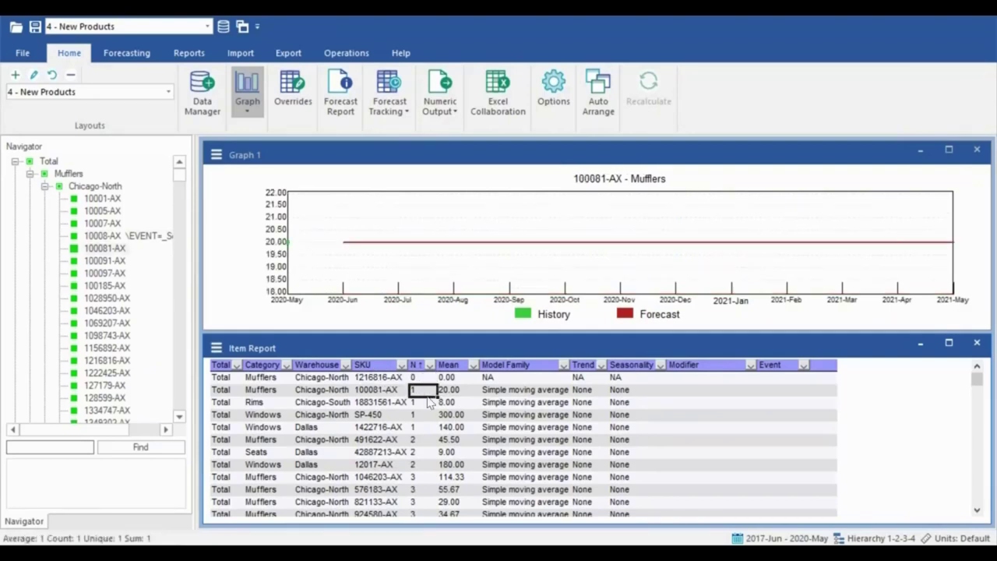
click(419, 452)
click(420, 478)
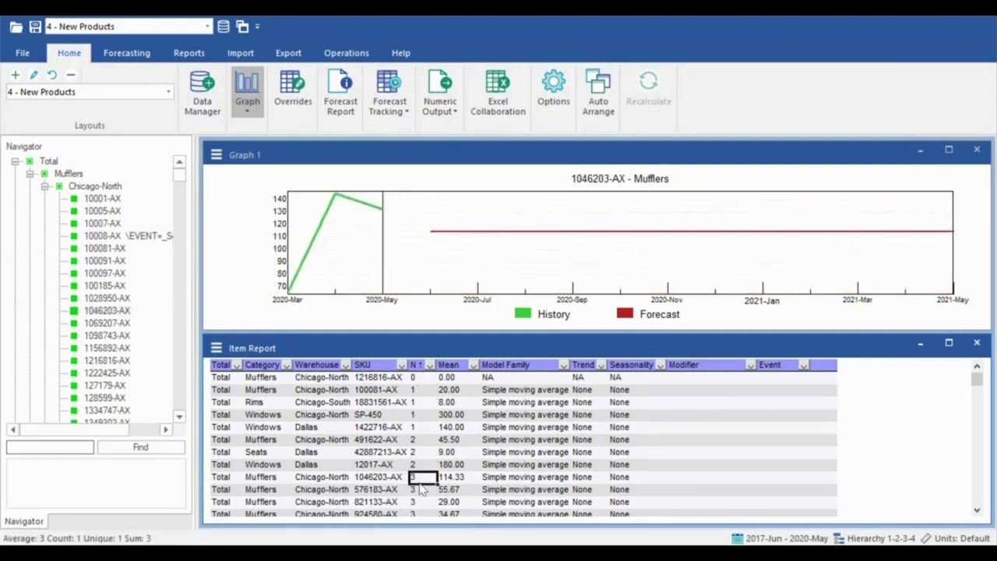
drag(522, 394, 518, 502)
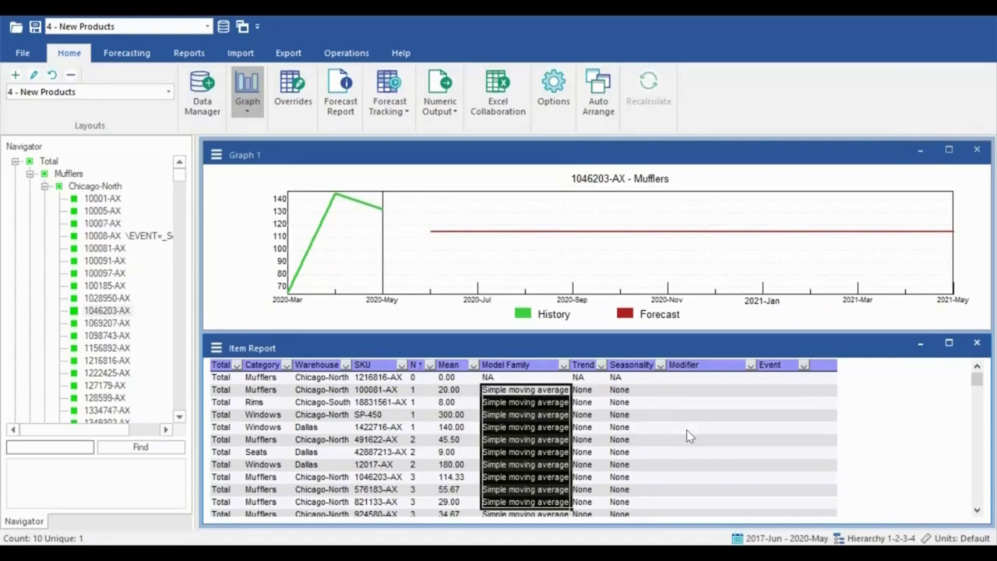
click(450, 389)
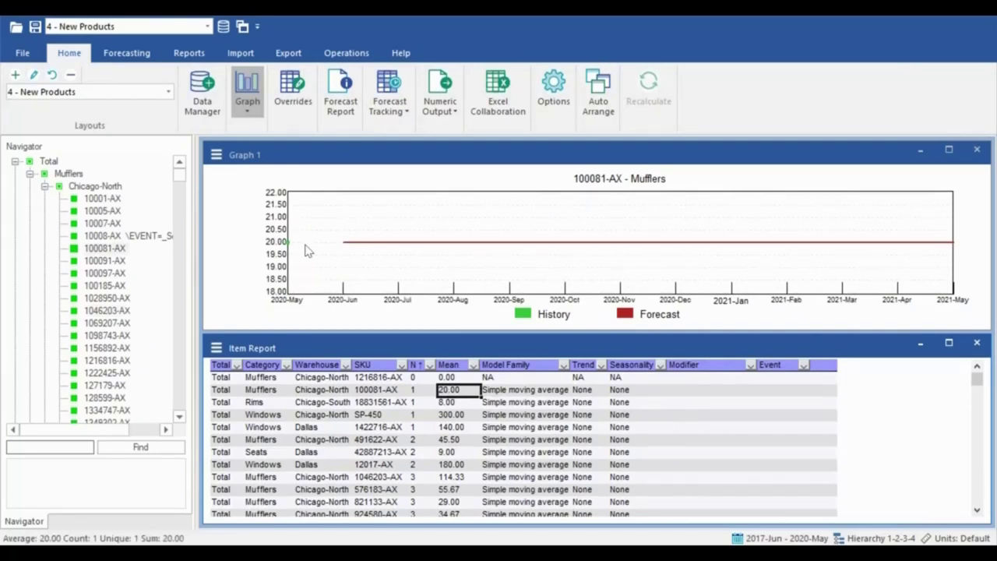
- Create the helper variable _10001-AX from the seasonal component of Mufflers SKU 10001-AX, using type Helpers
click(109, 200)
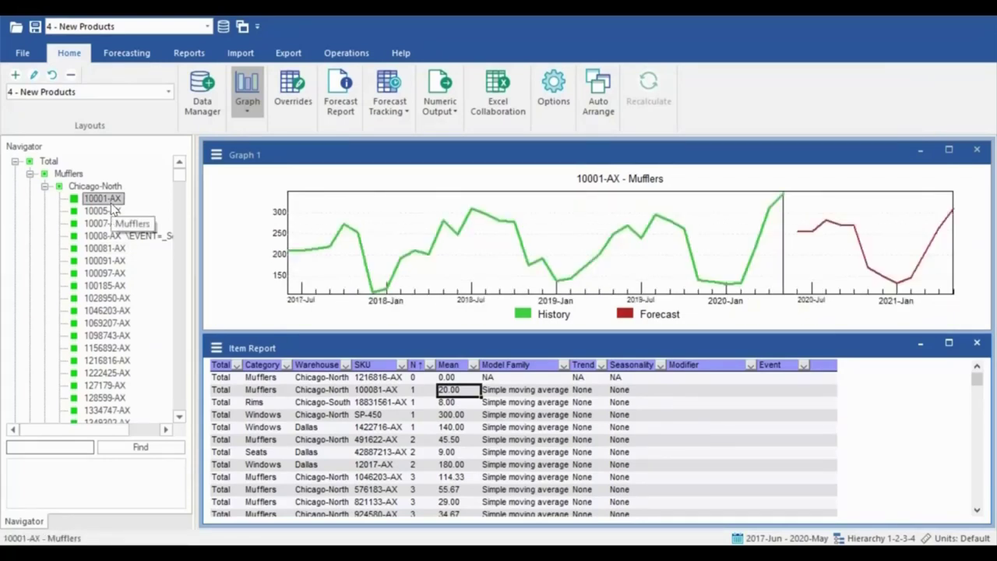
right_click(116, 204)
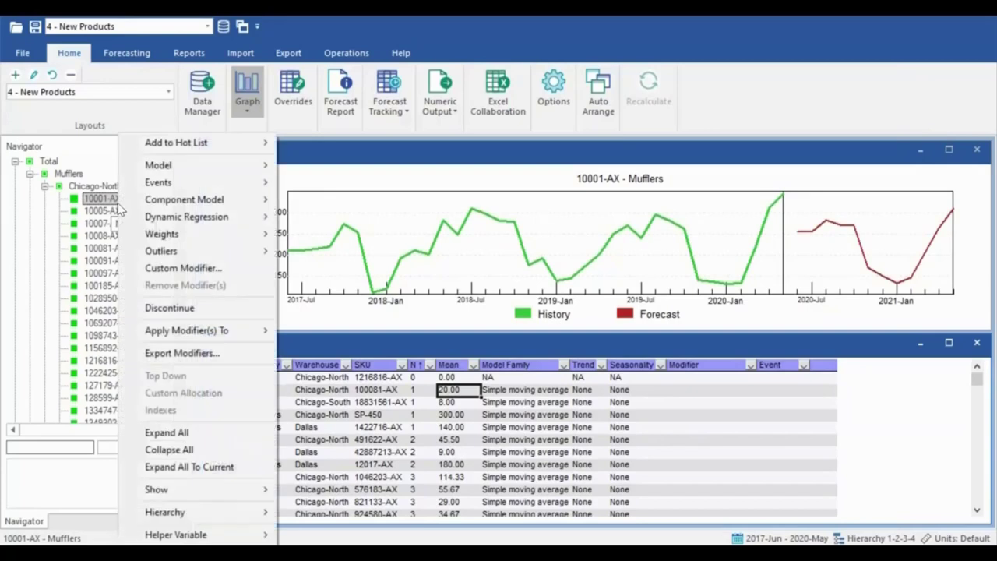
mouse_move(239, 535)
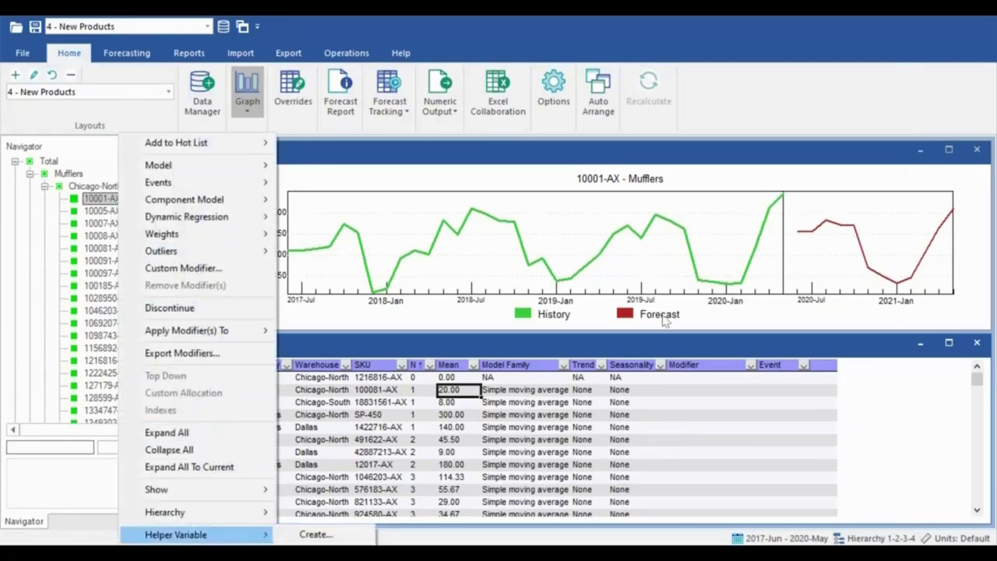
click(316, 536)
click(427, 272)
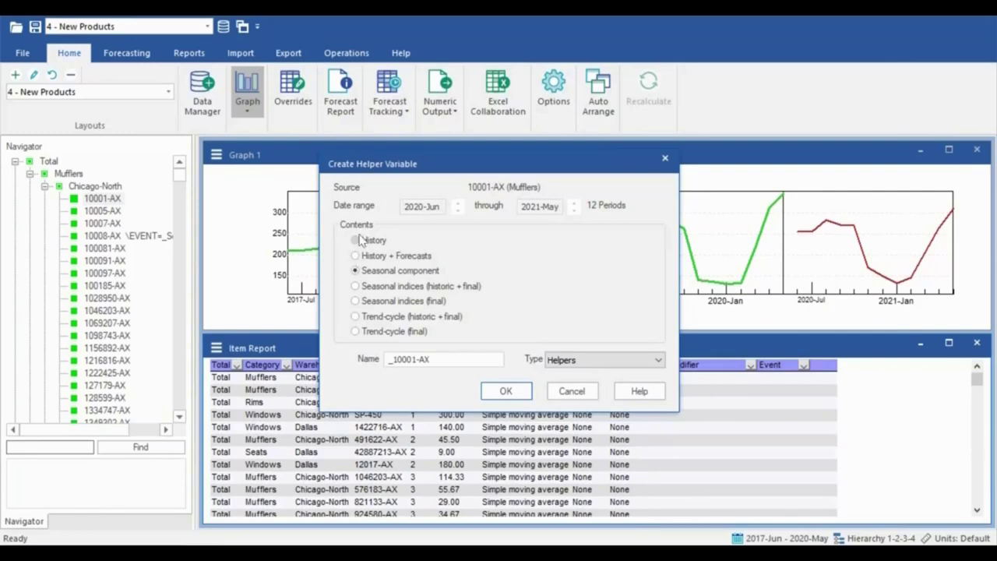
click(500, 390)
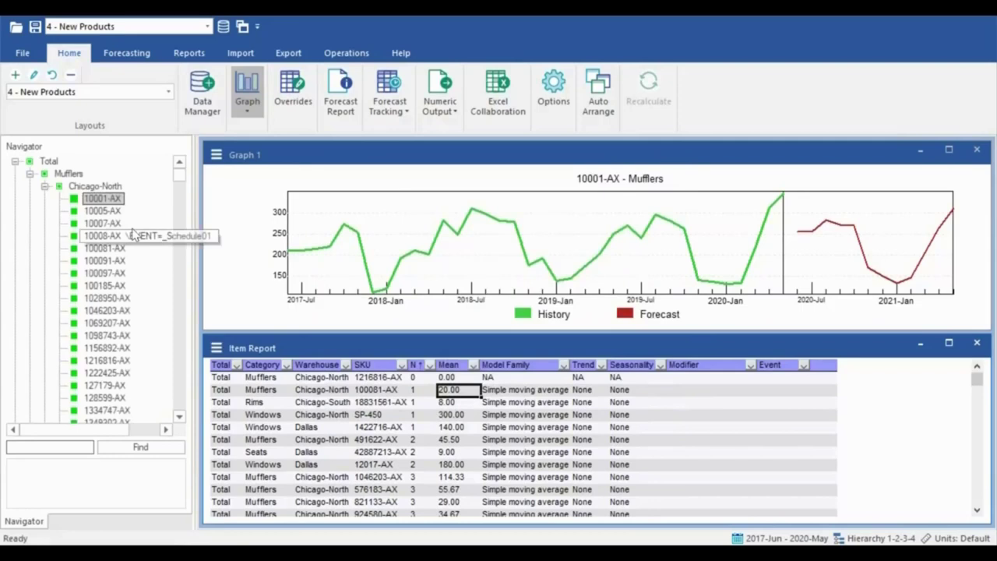
- Build a custom component model for Mufflers SKU 100081-AX, taking its seasonal indexes from the helper variable _10001-AX
click(449, 390)
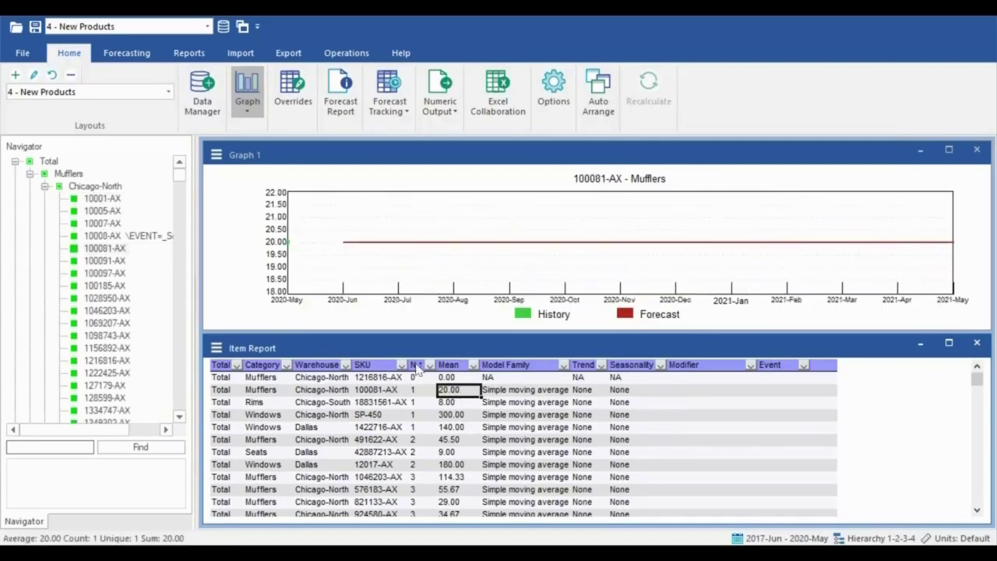
right_click(122, 257)
mouse_move(252, 200)
click(311, 197)
click(623, 169)
click(624, 215)
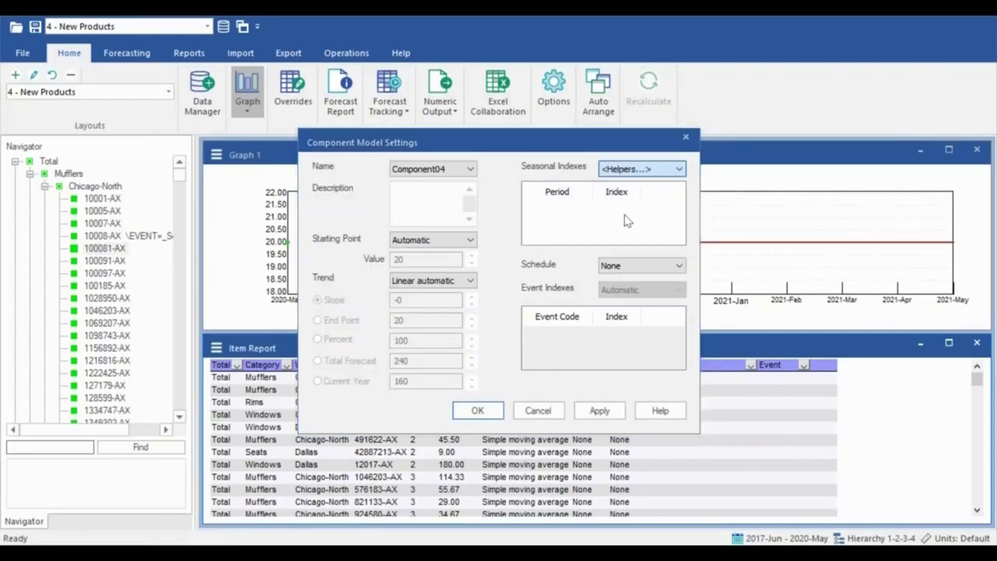
click(460, 232)
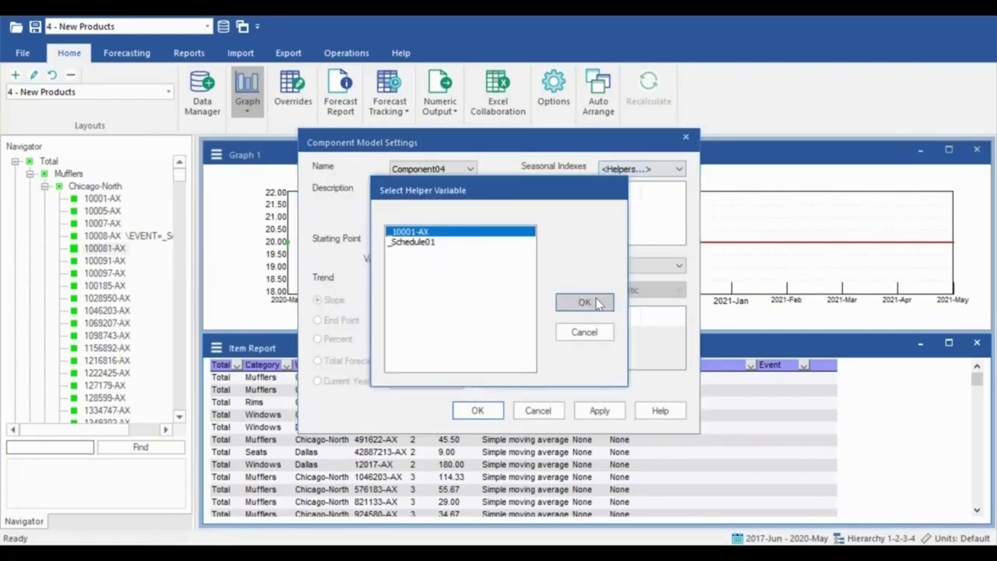
click(595, 302)
click(478, 411)
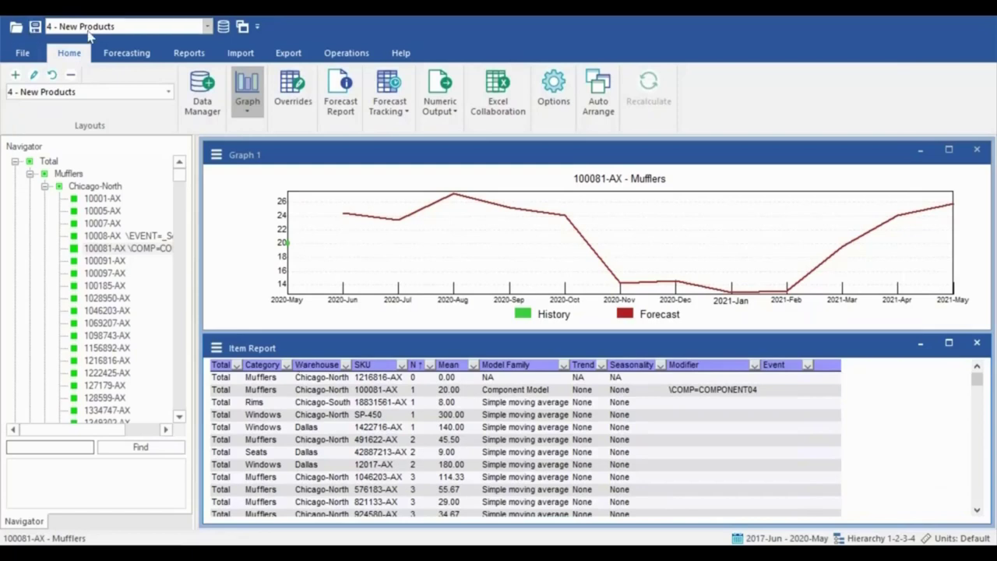
- Try Forecast by Analogy settings for SKU 100081-AX with analog variable _10001-AX, a specified launch total and expert selection after launch
click(127, 52)
click(364, 74)
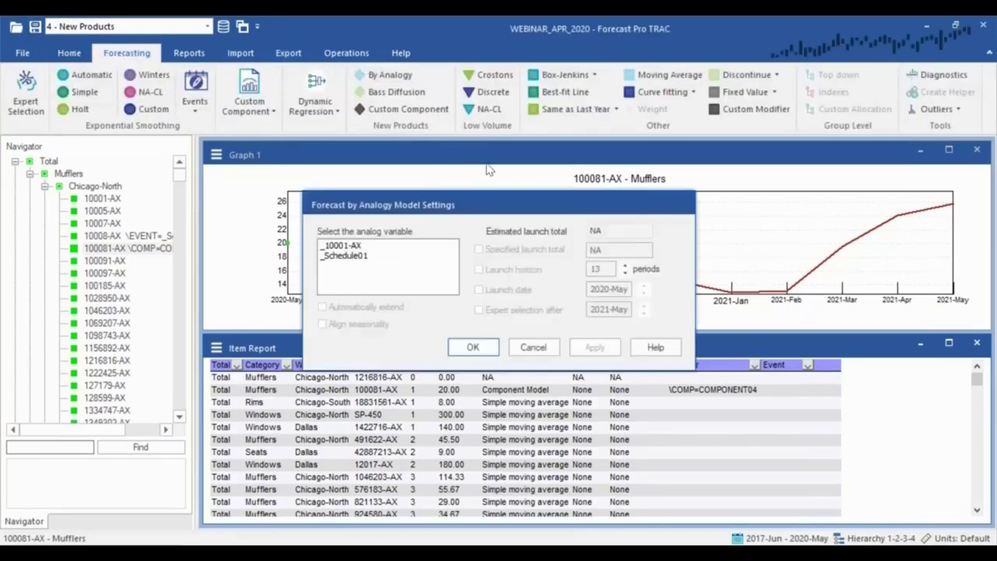
click(389, 245)
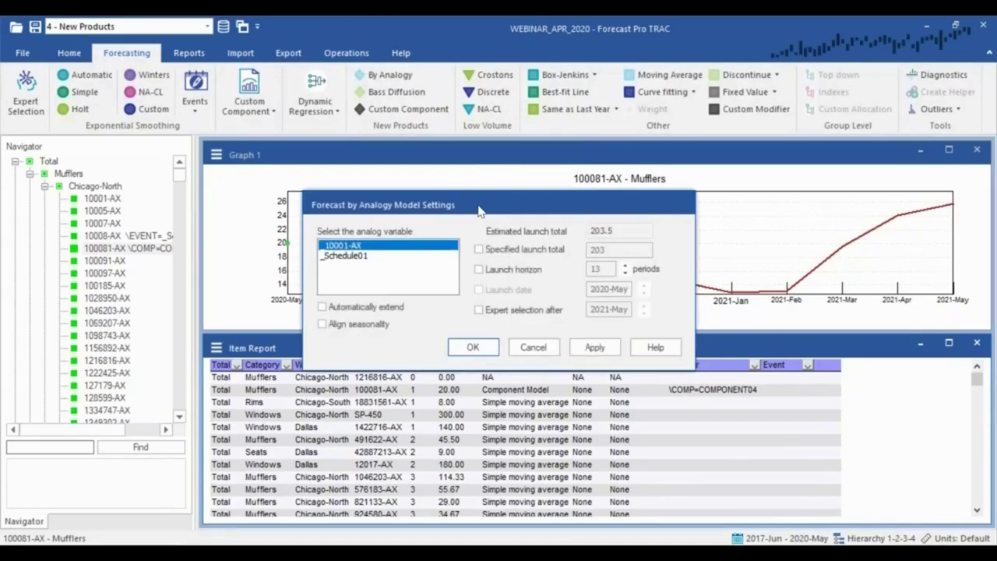
click(491, 249)
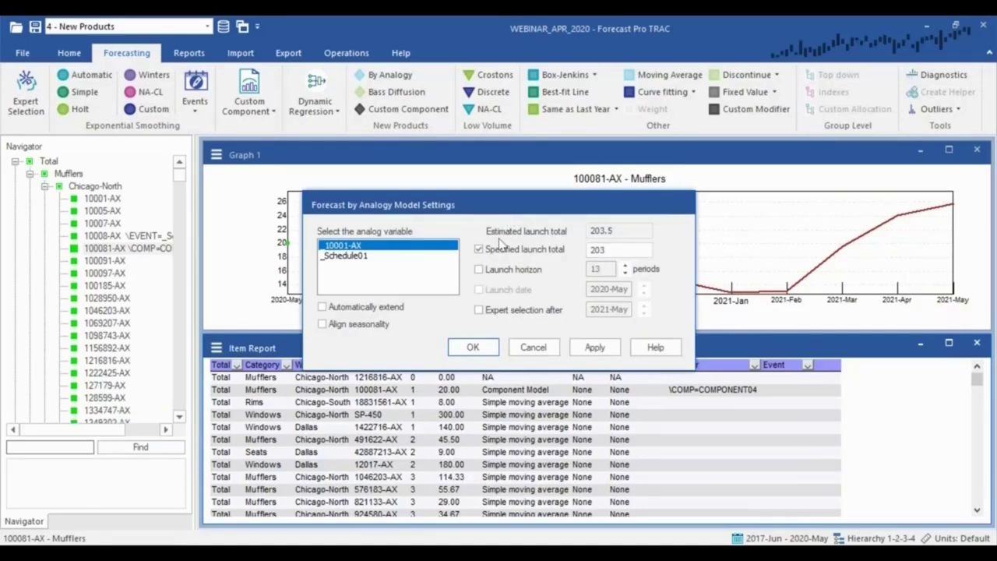
click(521, 311)
click(530, 346)
- Switch to the 5 - Overrides layout and display Mufflers SKU 10001-AX in the override grid
click(207, 26)
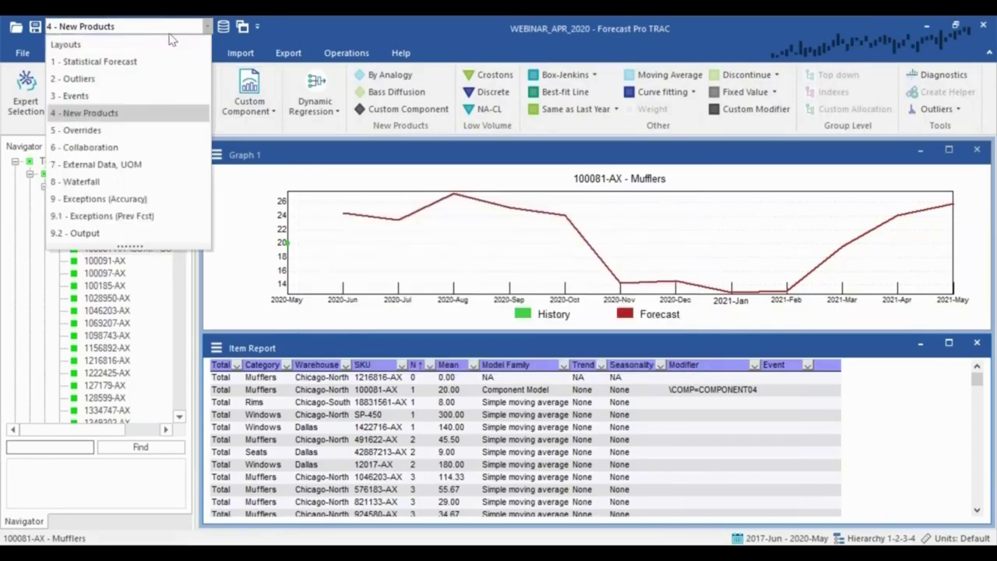
click(162, 130)
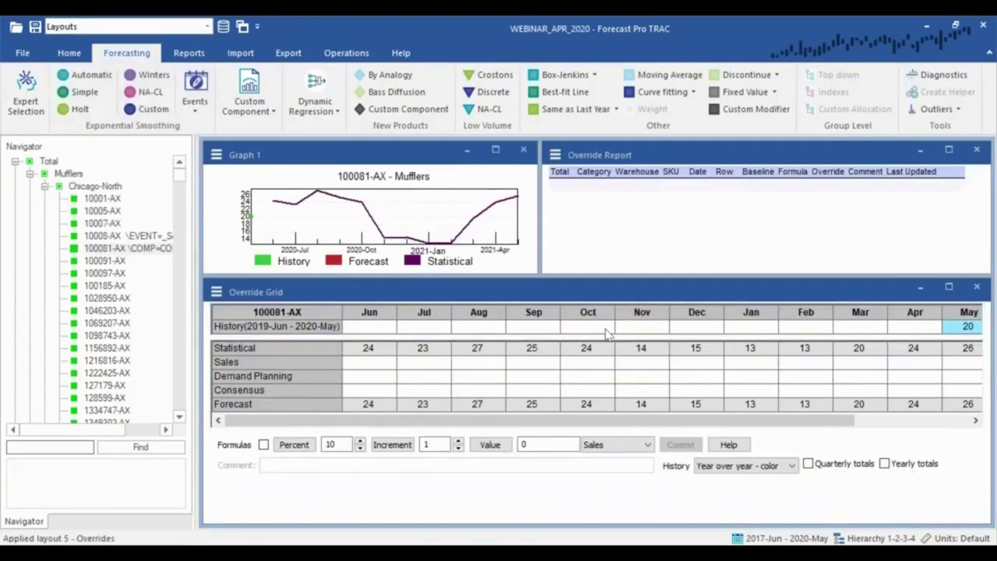
click(117, 198)
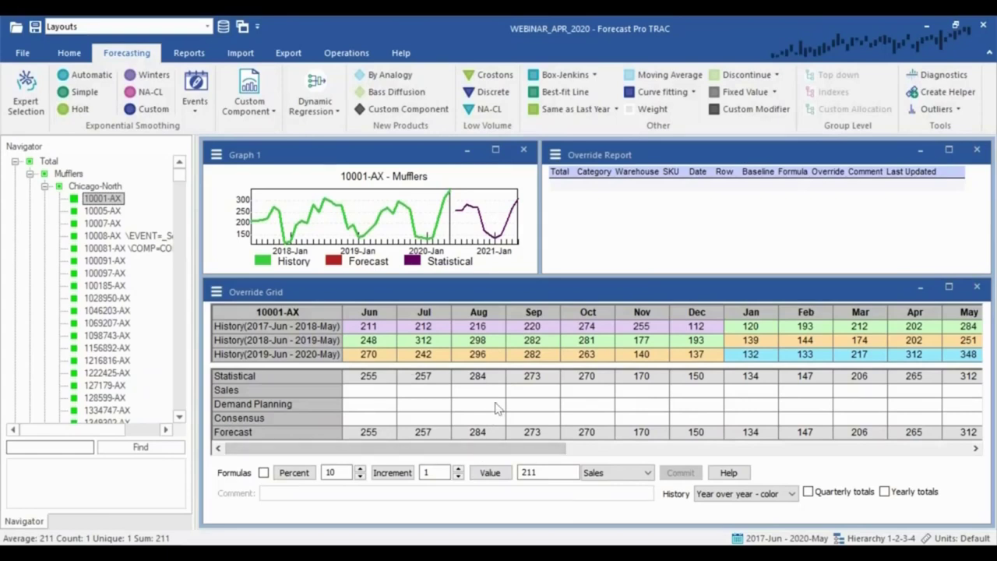
- Examine the Statistical, Sales, Demand Planning, Consensus and Forecast rows of the override grid for SKU 10001-AX
click(275, 378)
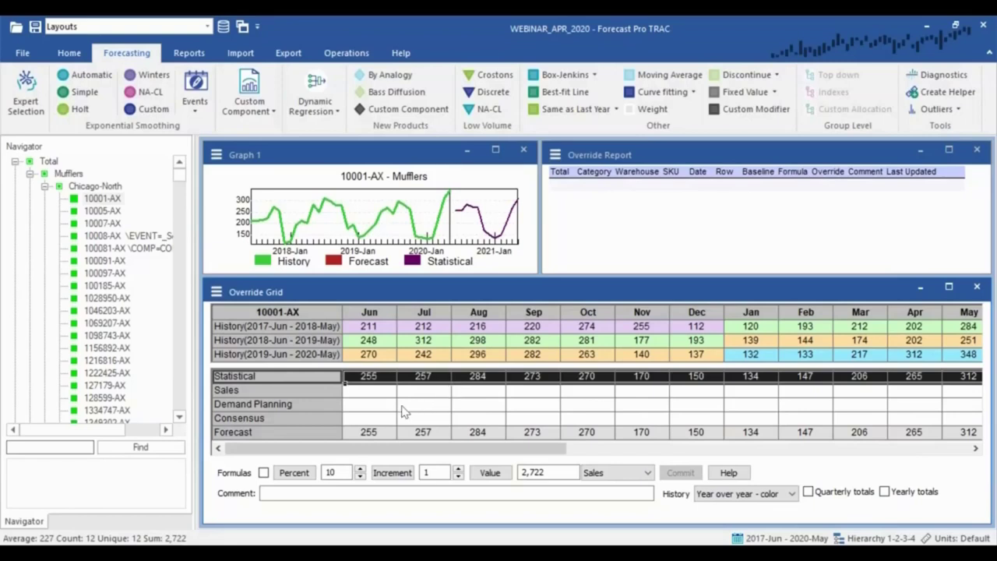
click(329, 392)
click(329, 406)
click(330, 418)
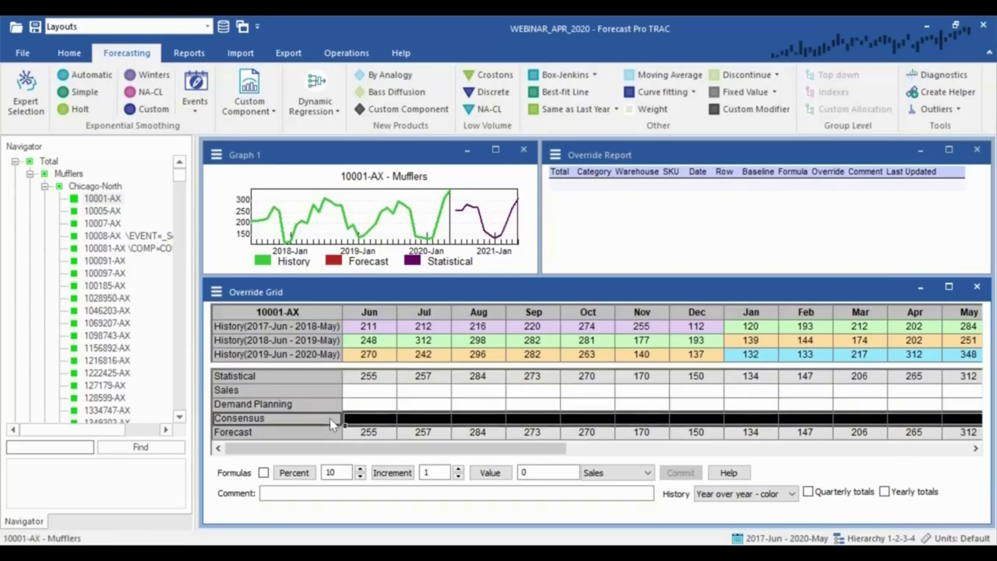
click(328, 431)
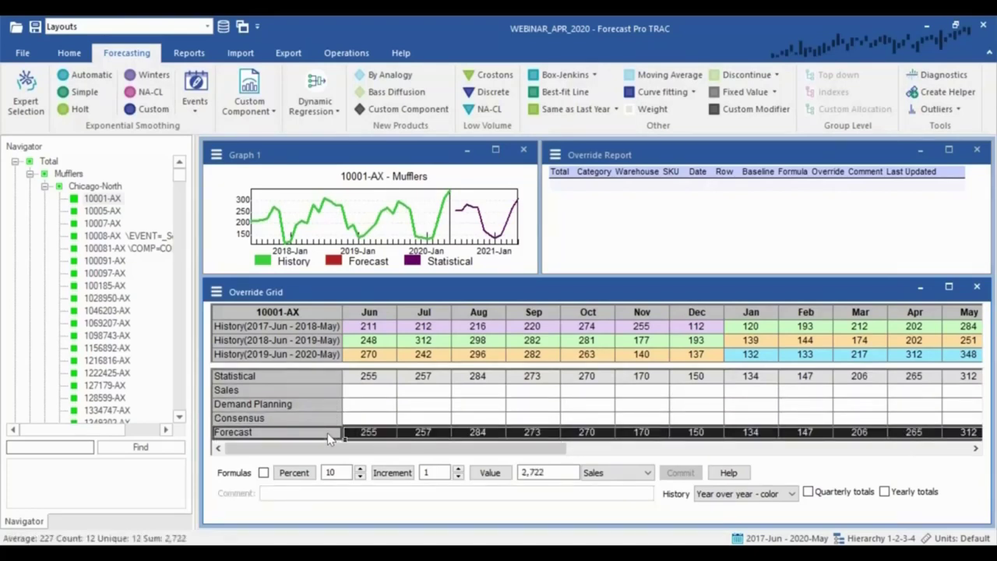
click(352, 437)
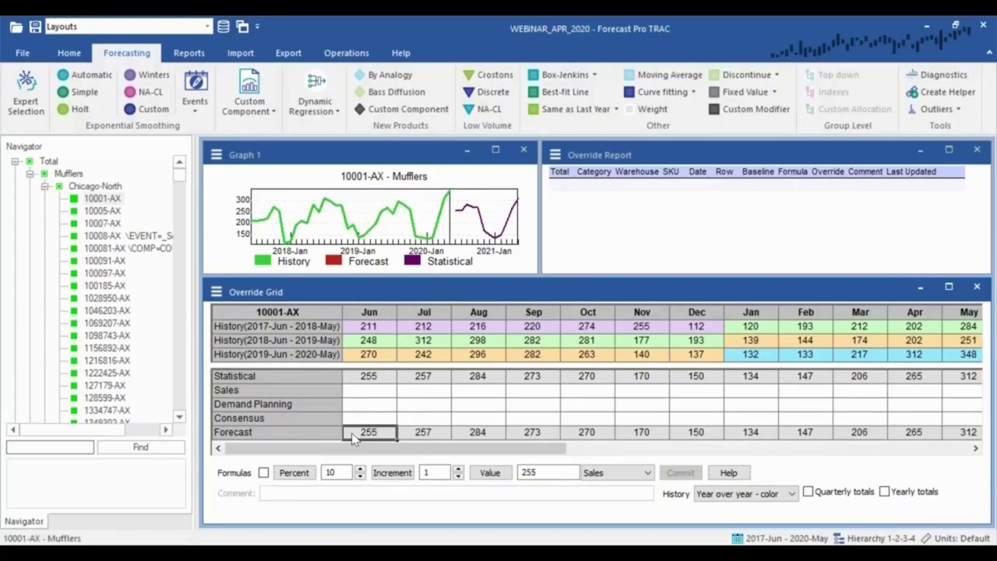
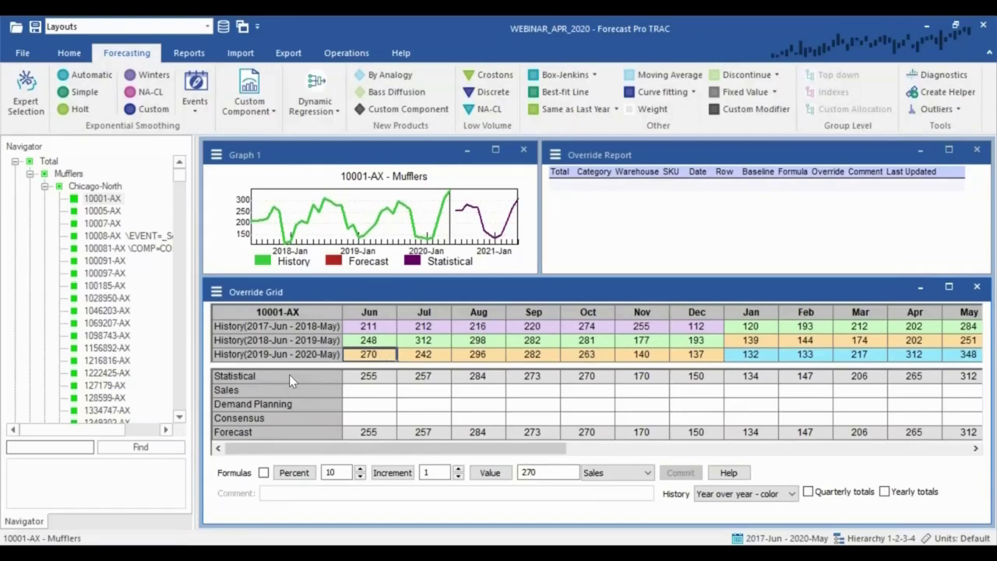
click(289, 375)
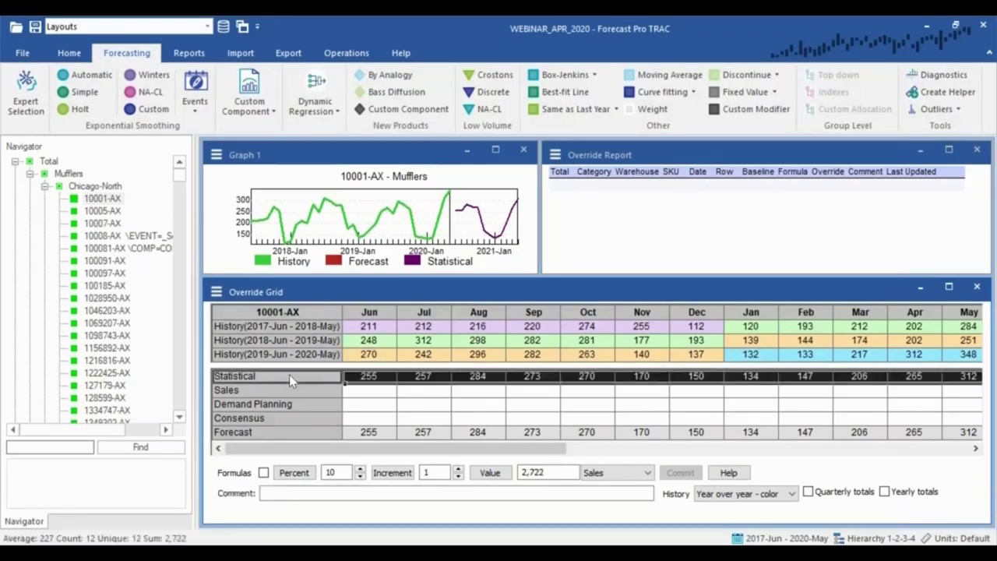
click(296, 390)
click(295, 404)
click(295, 419)
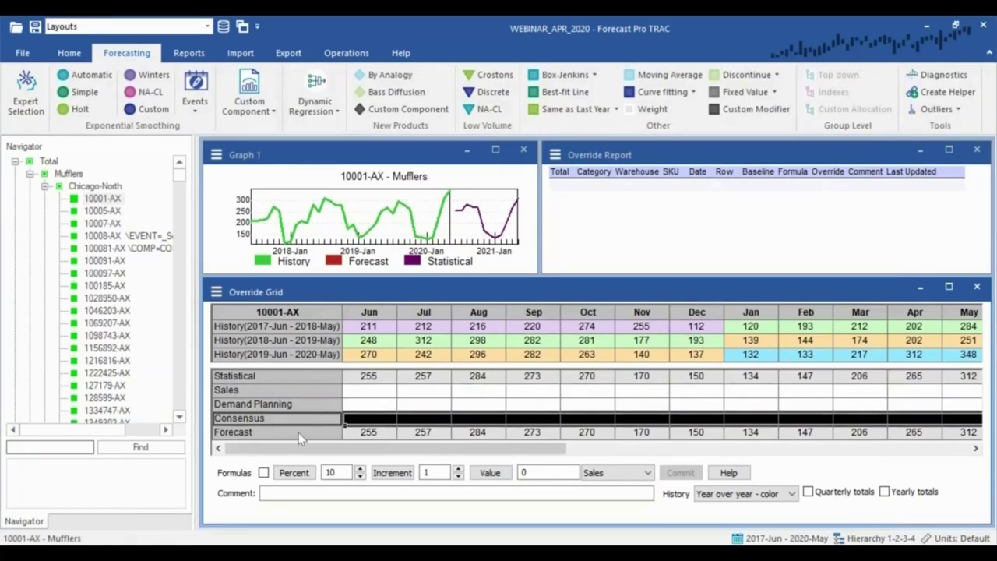
click(298, 432)
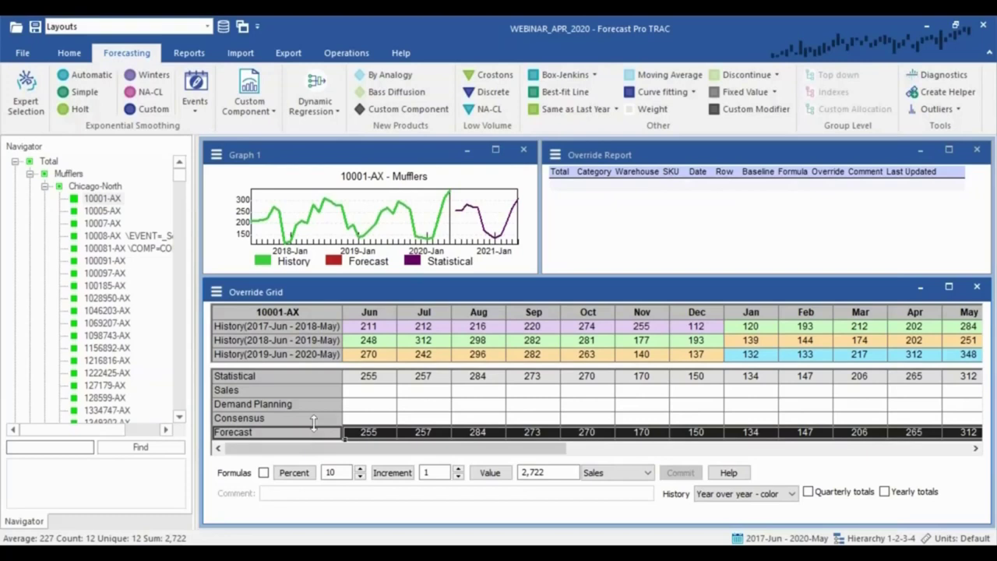
- Look at the row-label and row-editing options for the Sales override row and review the other override rows
click(319, 392)
right_click(319, 390)
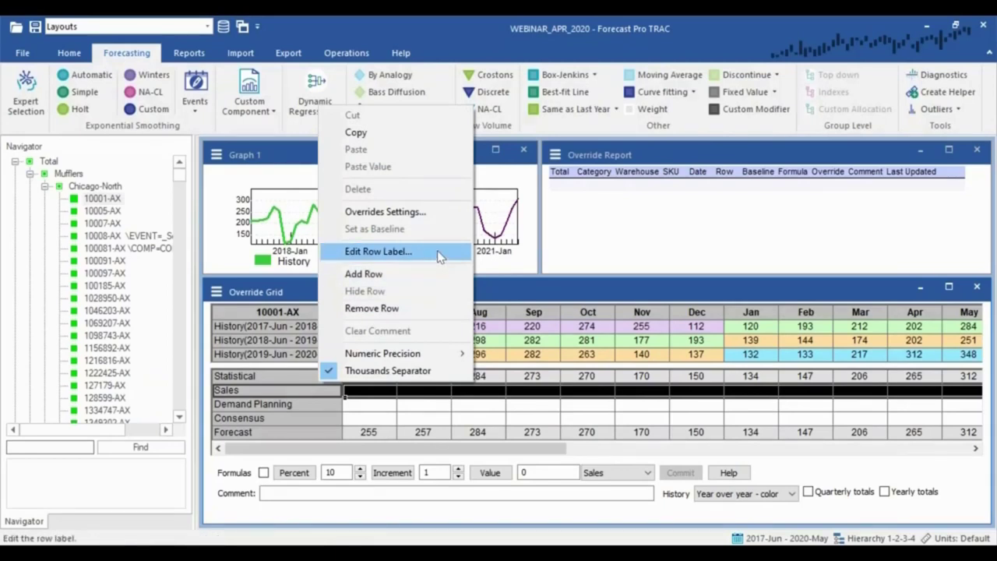
click(381, 392)
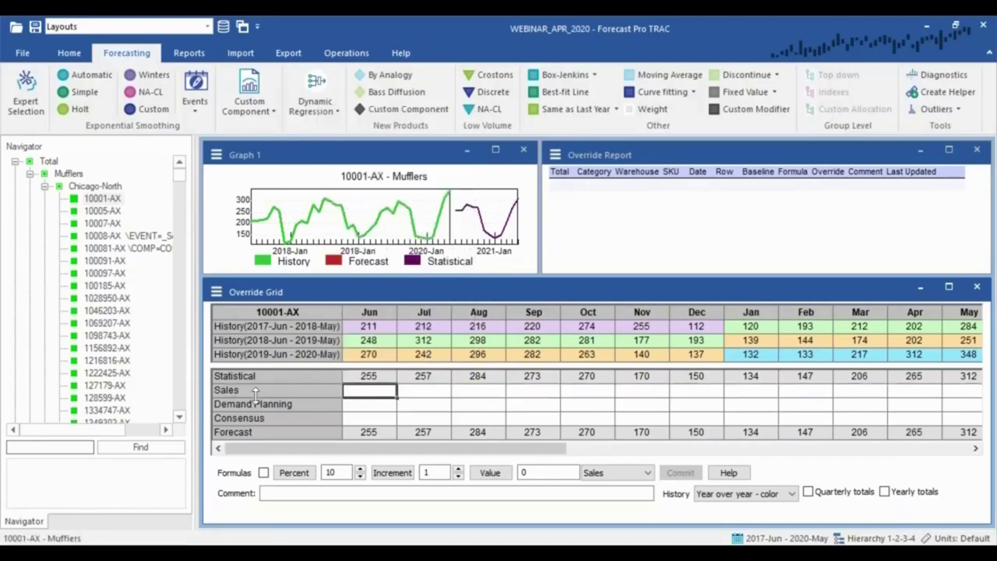
click(243, 393)
click(248, 405)
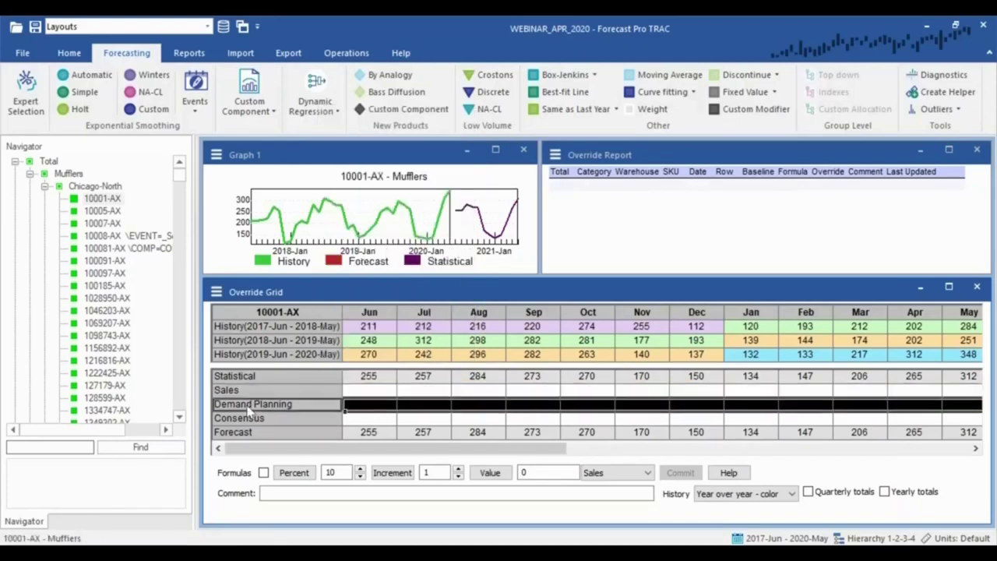
click(250, 420)
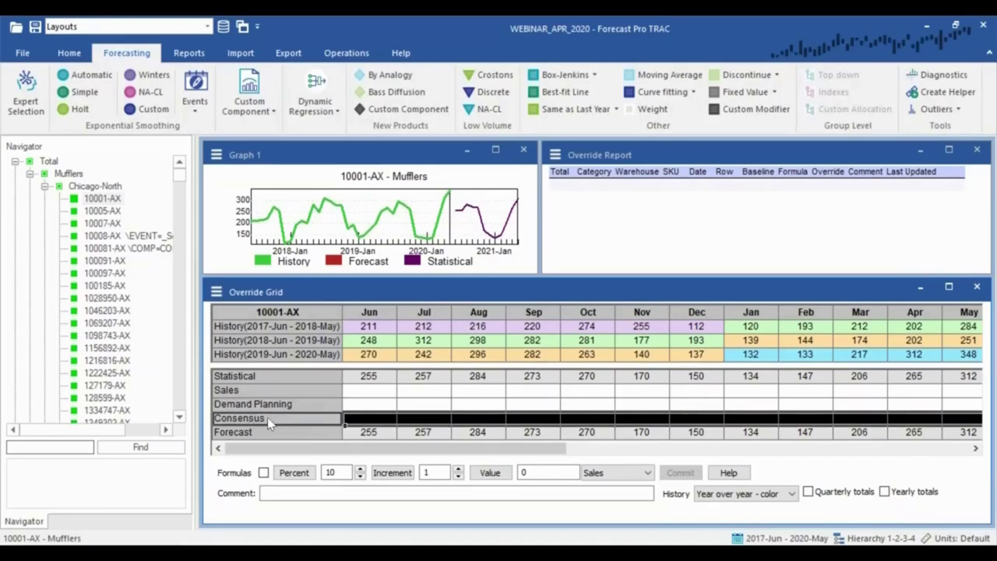
- Show quarterly and yearly totals in the override grid, review them across all months, and hide them again
click(365, 393)
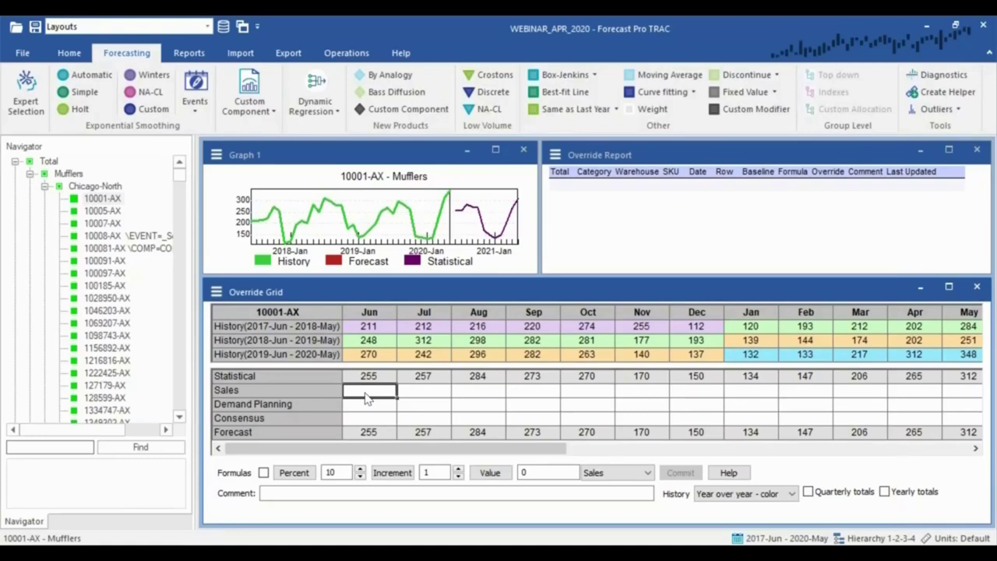
click(844, 492)
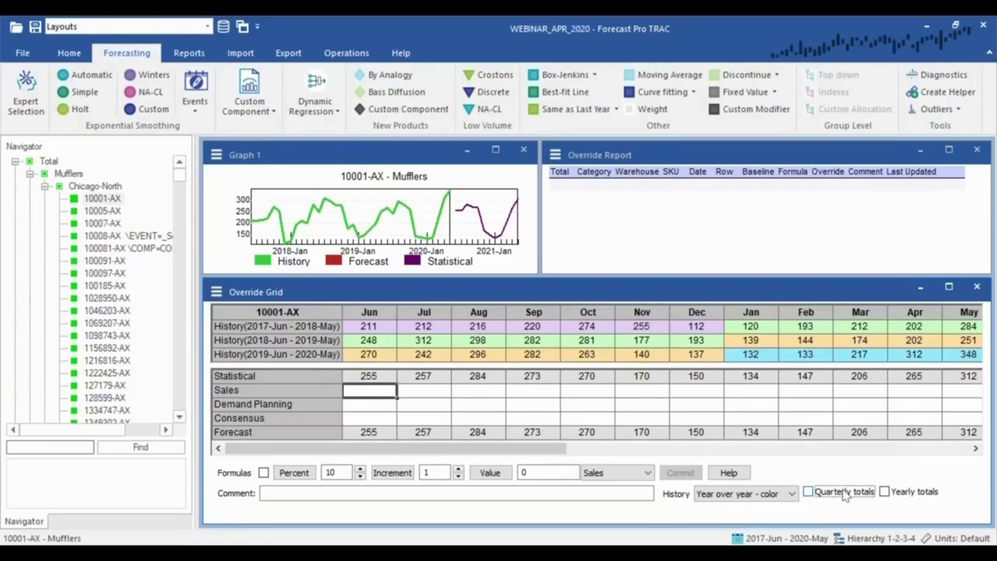
click(904, 491)
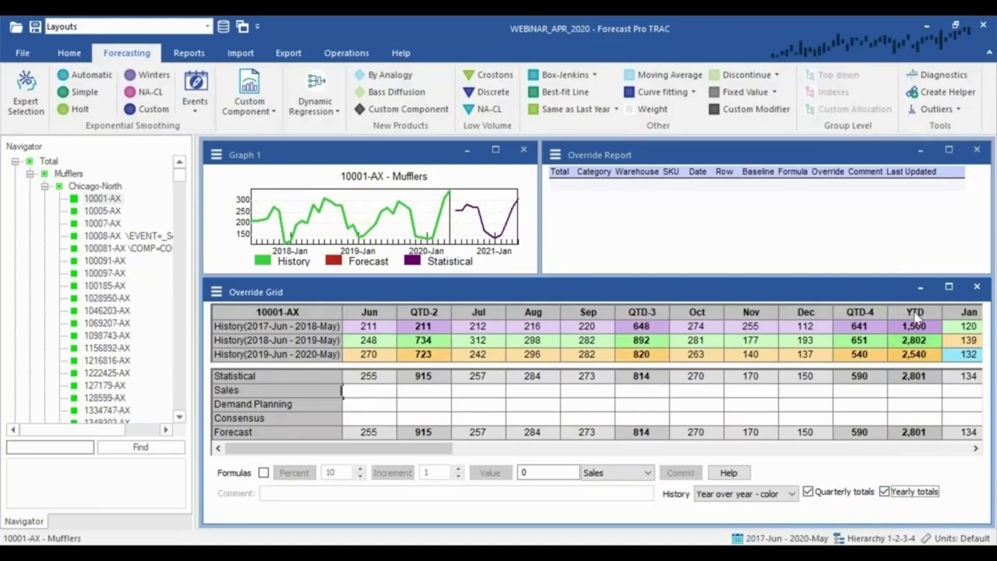
drag(331, 449, 530, 448)
click(975, 449)
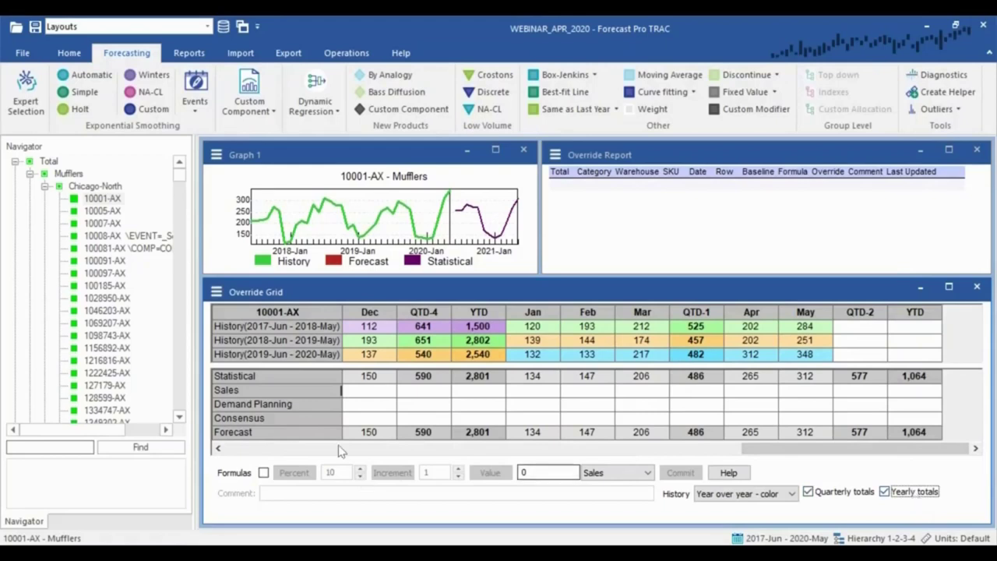
click(218, 450)
click(218, 449)
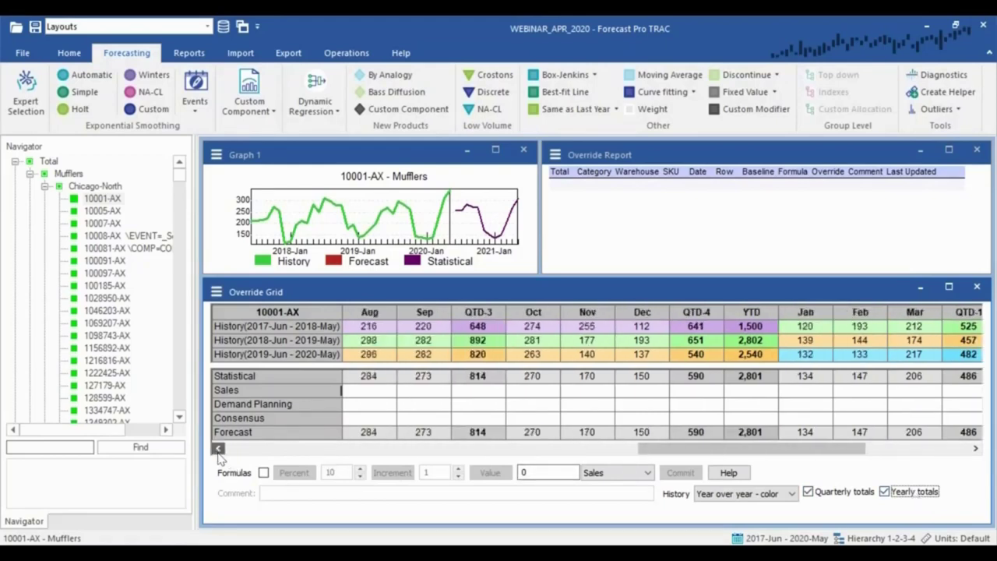
click(219, 449)
click(808, 491)
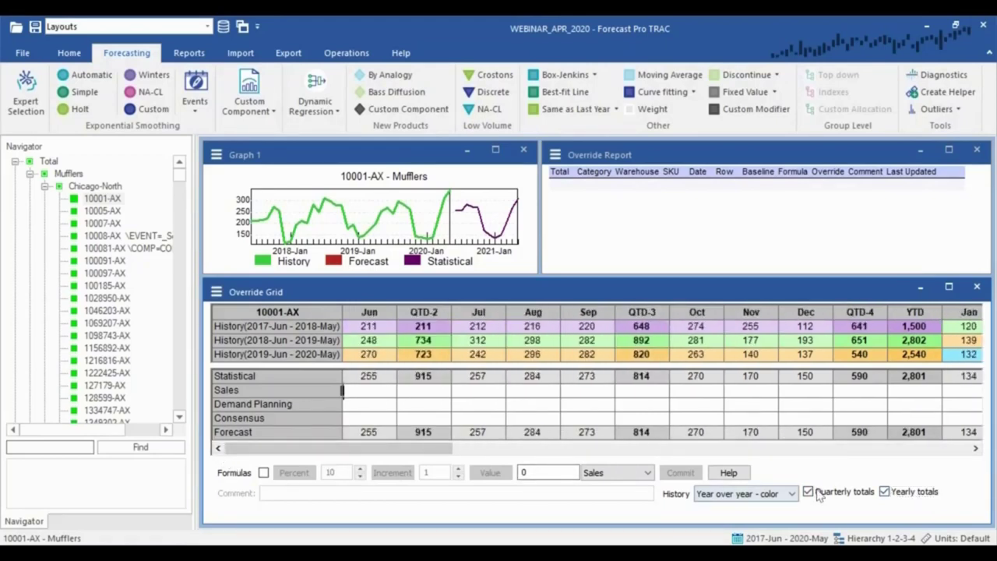
click(884, 491)
- Enter a Sales override of 300 for June on SKU 10001-AX and commit it
click(380, 390)
text(300)
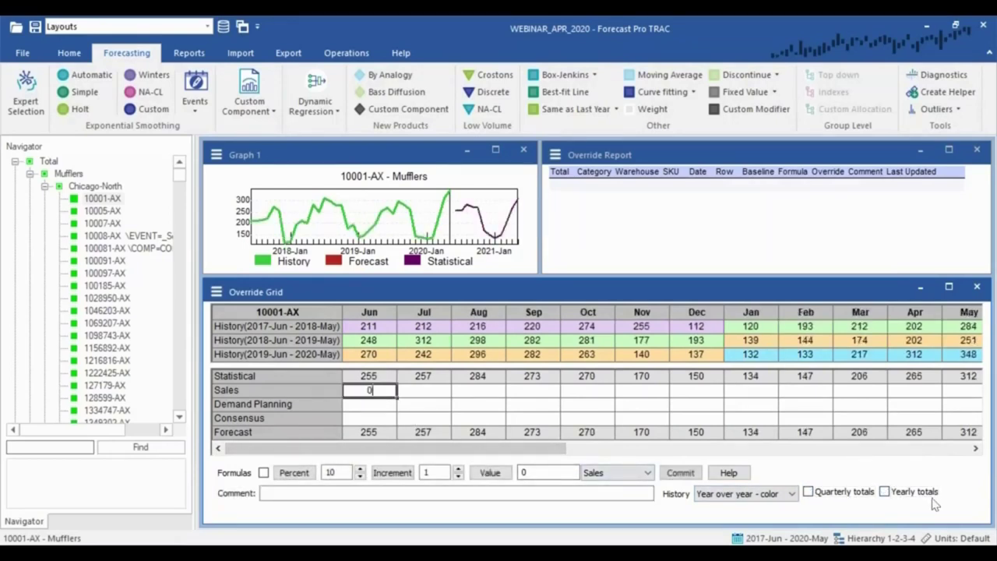
key(Tab)
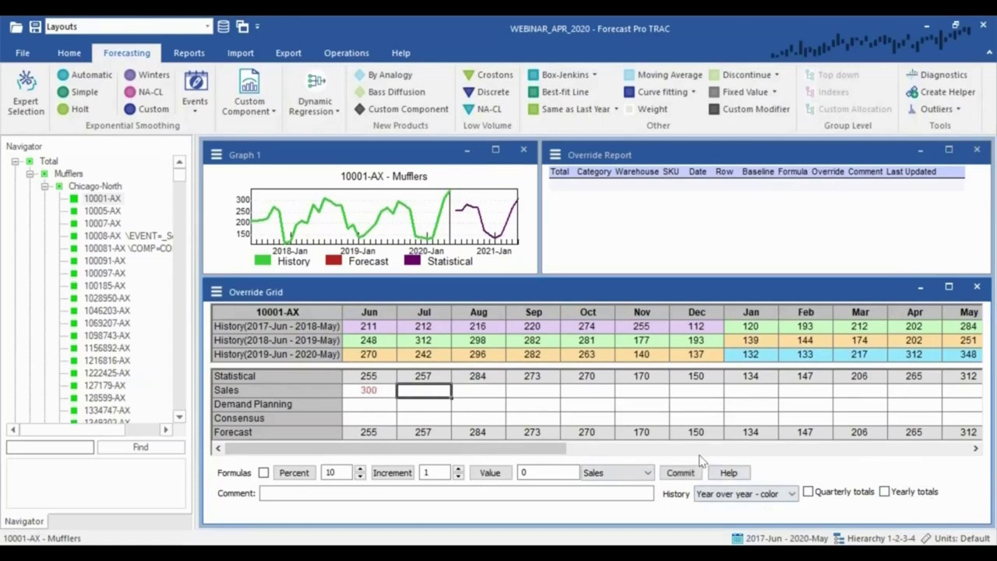
click(675, 472)
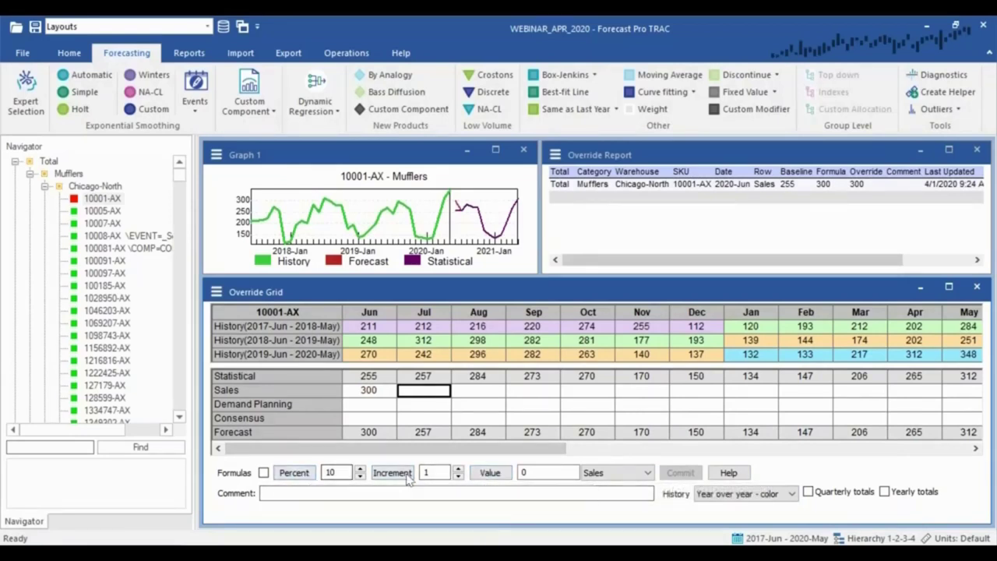
- Add a 15 percent increase over the June to December statistical forecasts to the Demand Planning row and commit it
drag(365, 380, 701, 377)
click(617, 473)
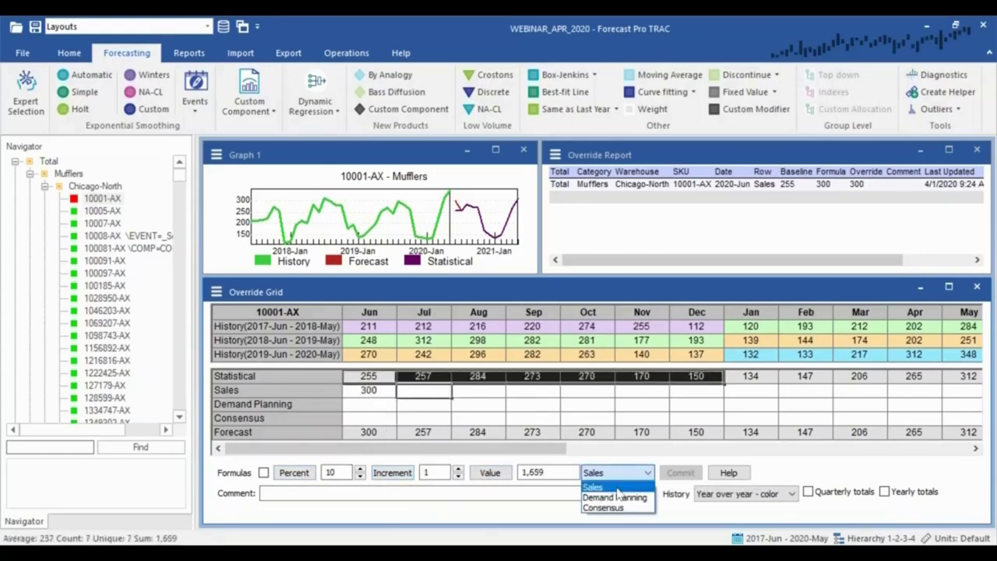
click(615, 496)
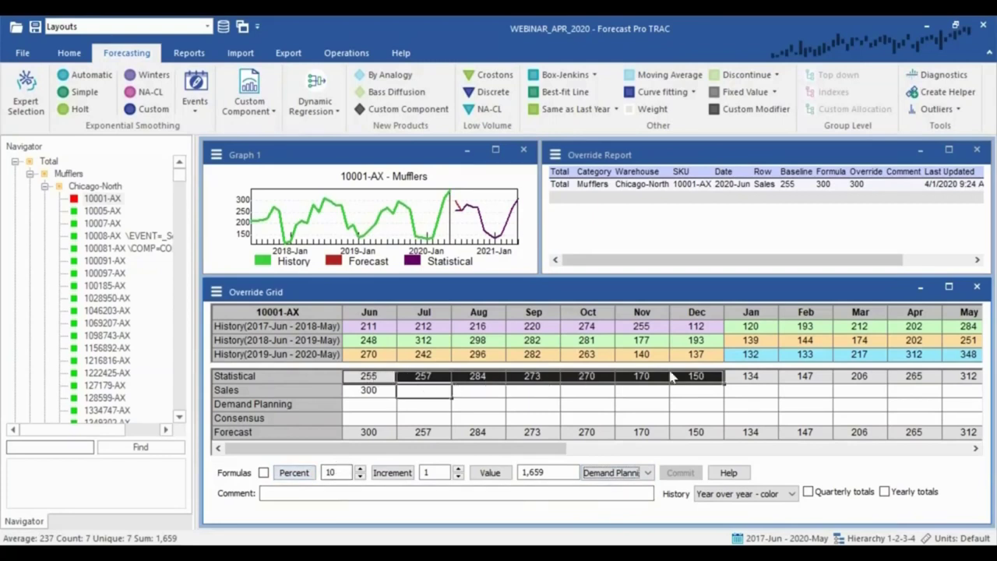
double_click(328, 473)
text(15)
click(293, 473)
click(680, 473)
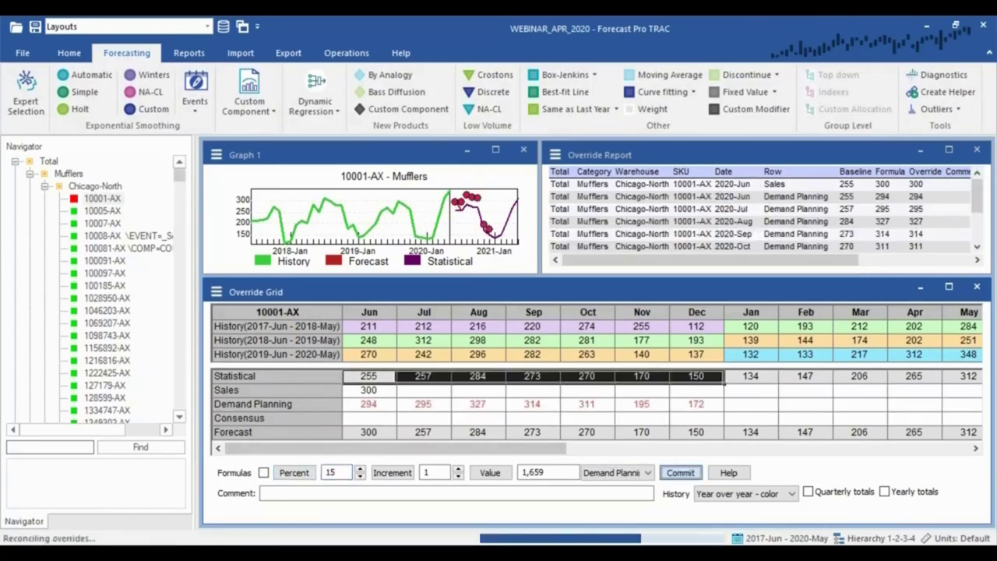
click(376, 418)
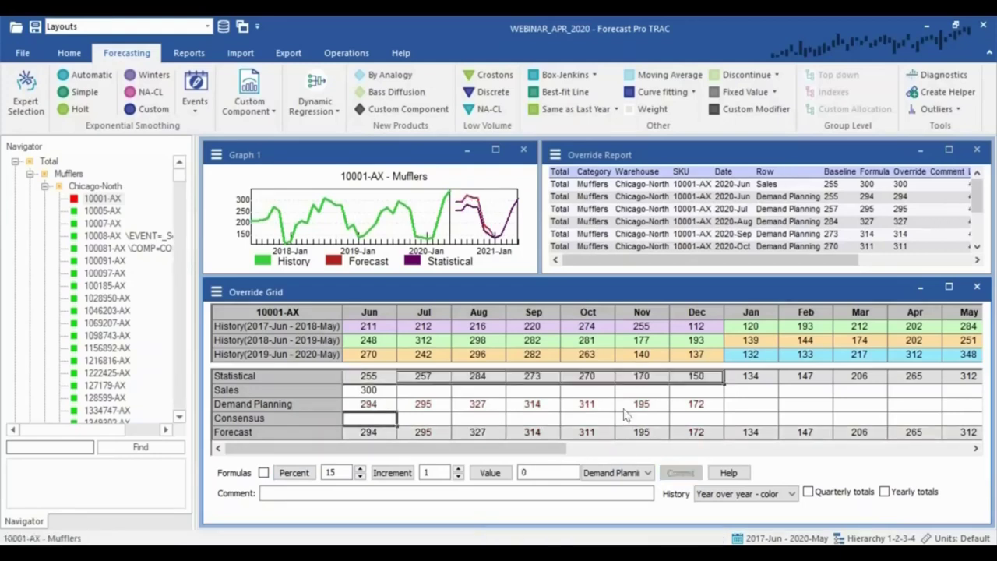
- Enter the formula =AVERAGE(OVR1,OVR2) as the June Consensus override for SKU 10001-AX, check it in a widened column, and commit it
text(=average)
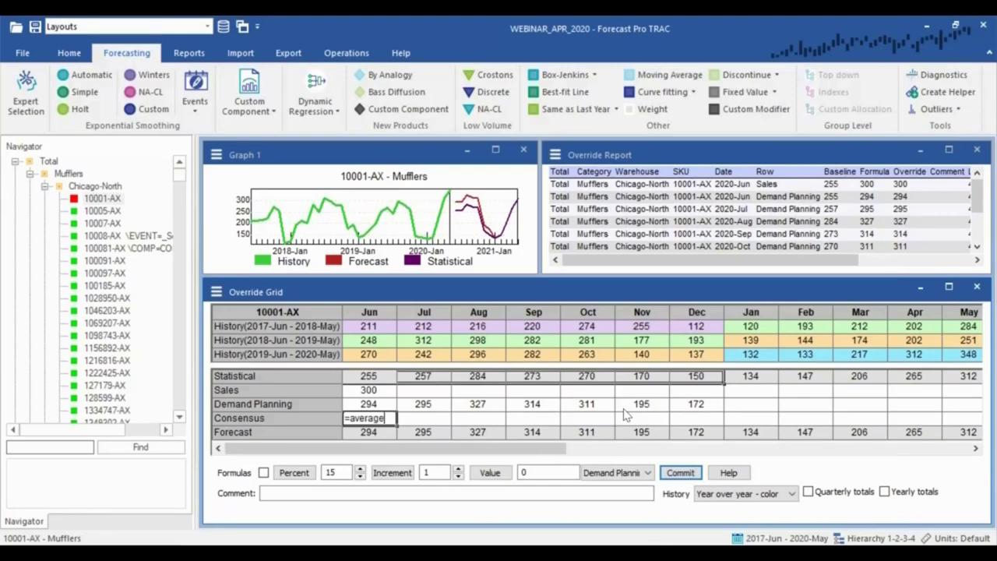
text((ovr1,ovr2))
key(Tab)
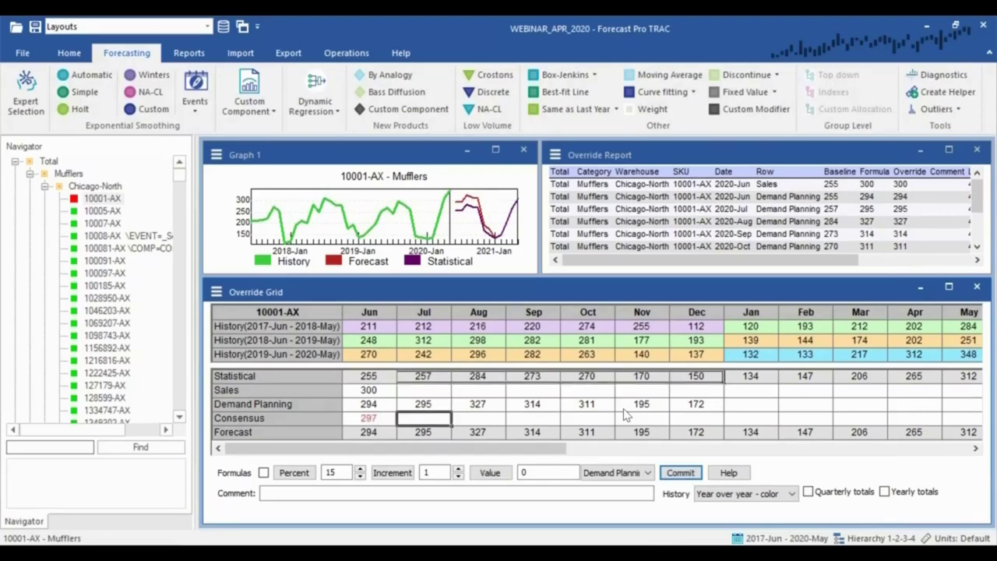
click(369, 418)
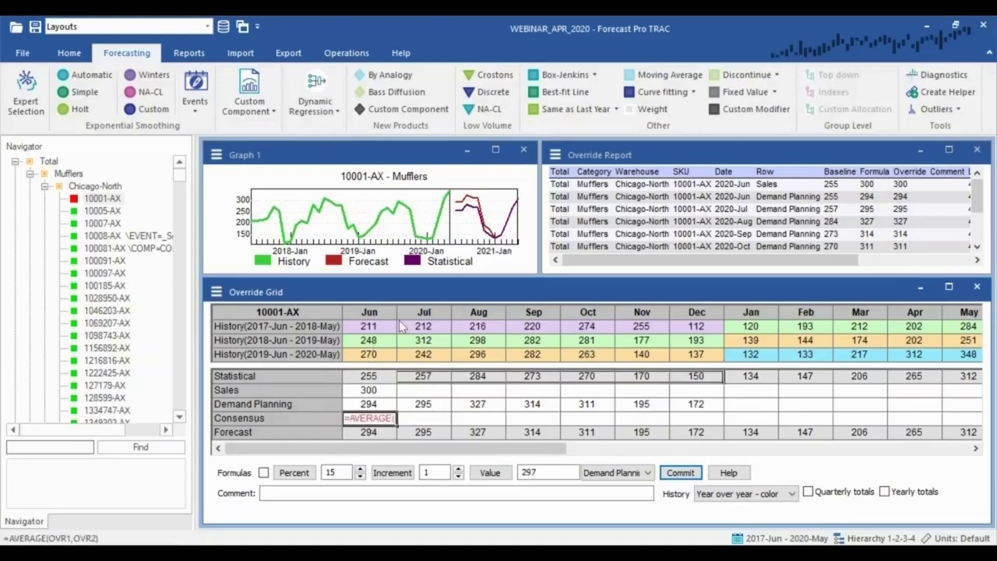
drag(396, 319, 522, 325)
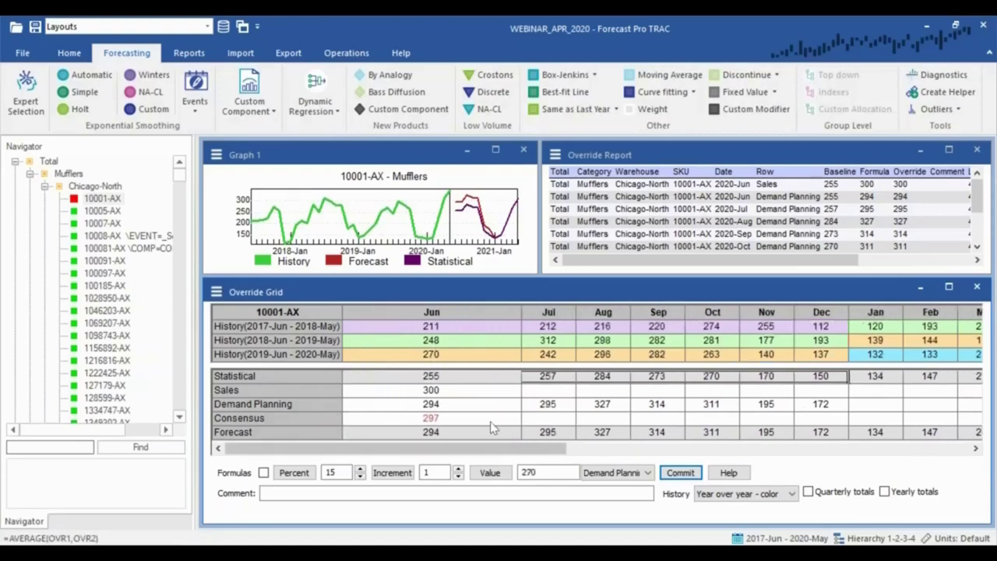
double_click(494, 424)
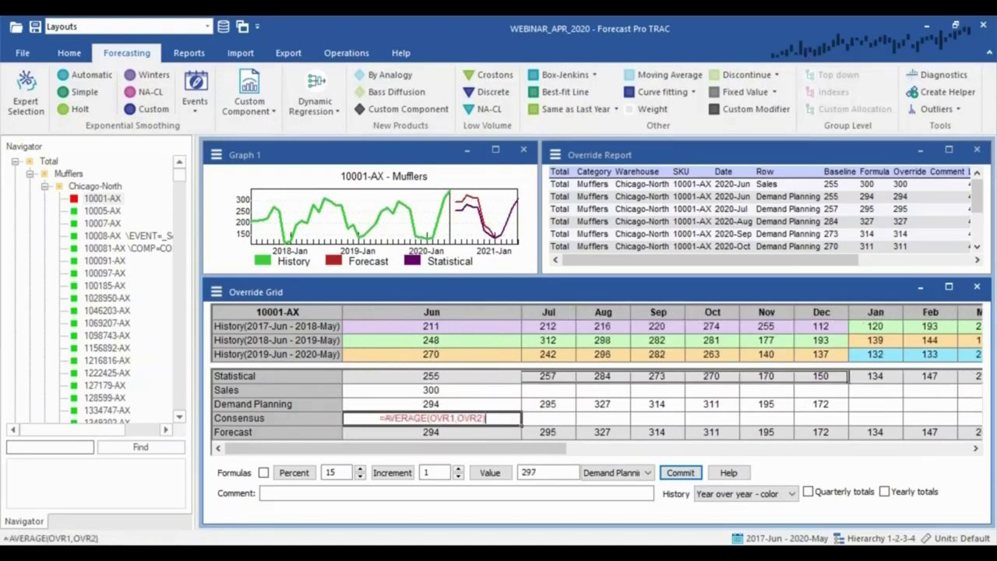
click(678, 473)
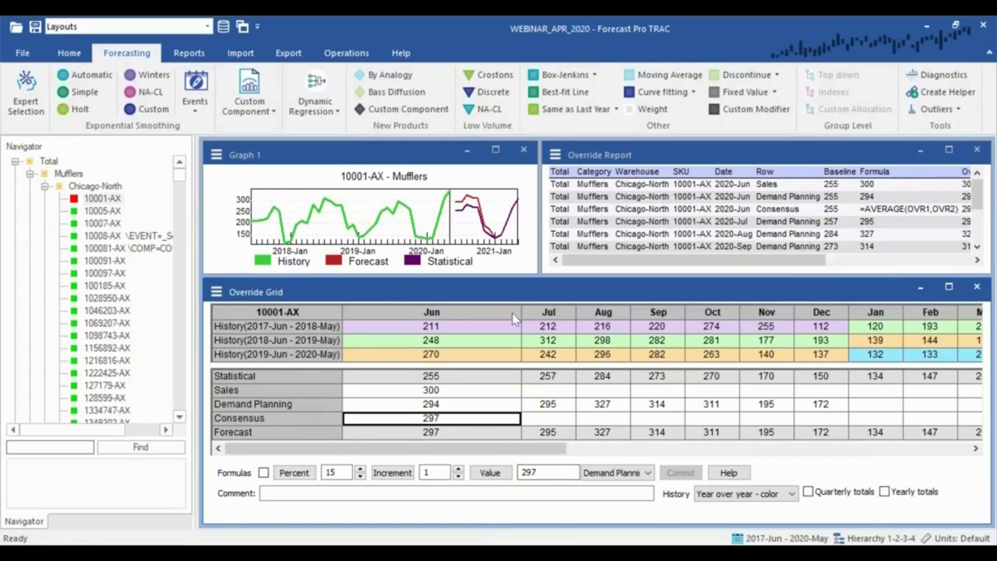
drag(521, 313, 403, 314)
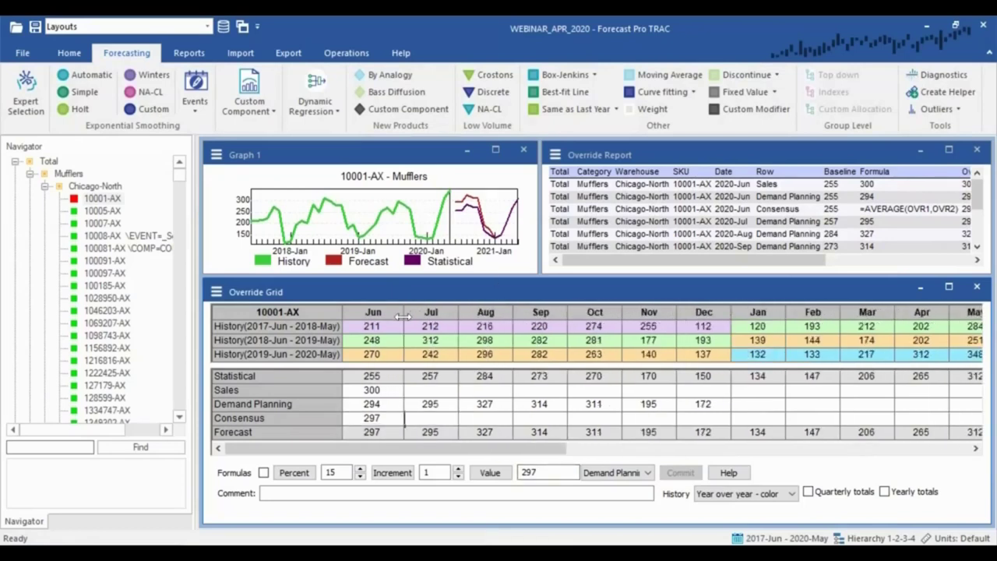
click(389, 419)
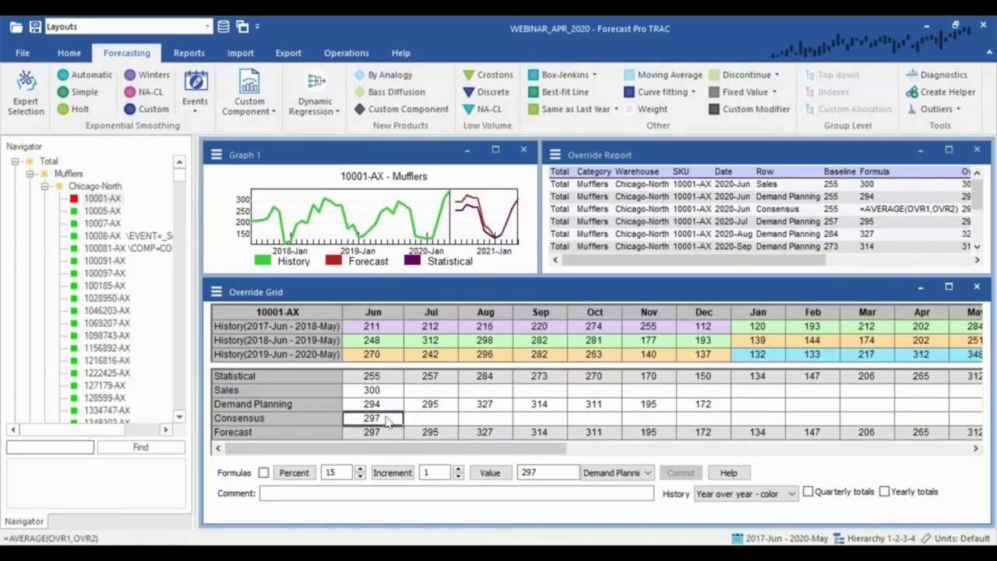
- Go up the hierarchy to the Total level and examine the June to December values in the Forecast row
click(102, 201)
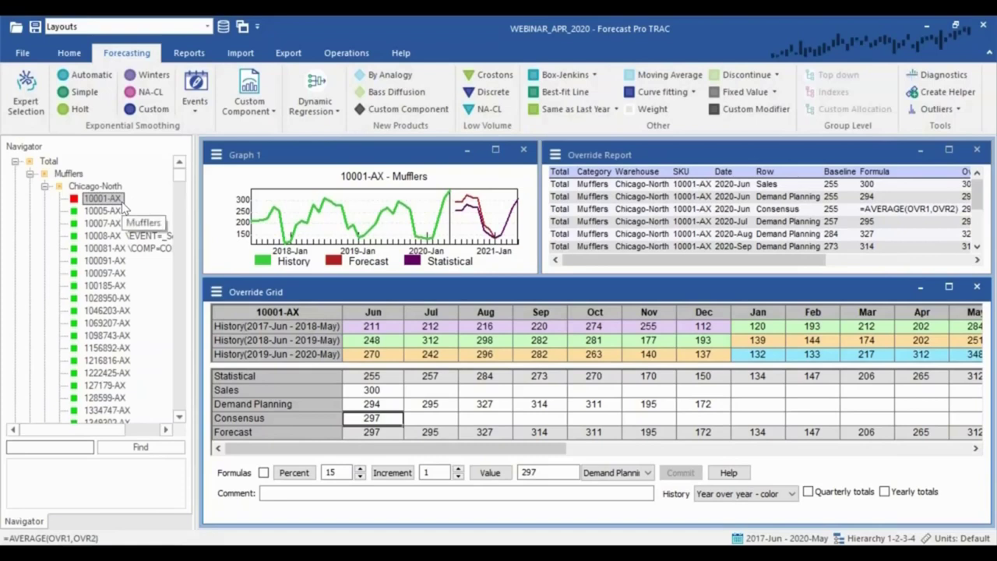
key(Up)
key(Up)
key(Up)
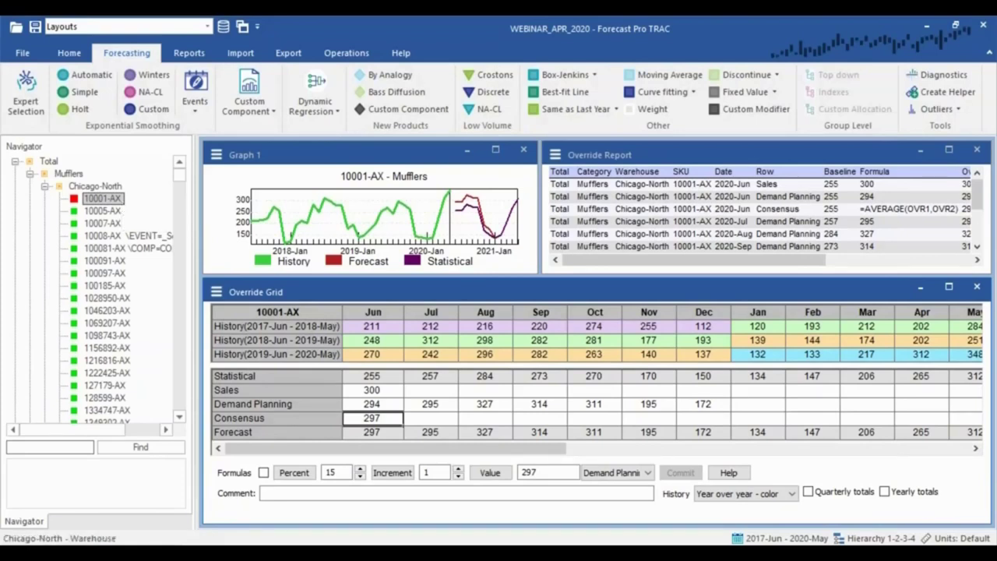
key(Up)
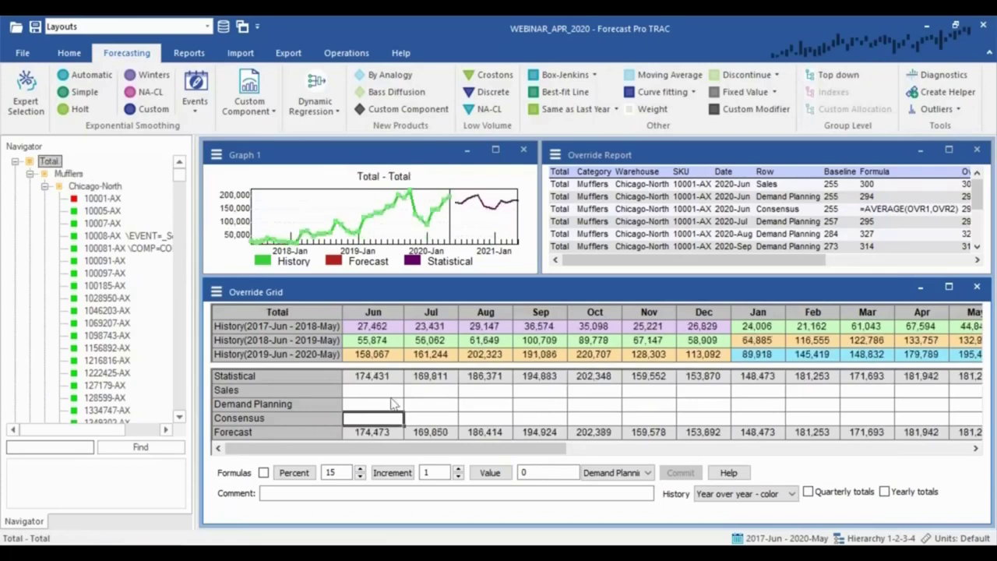
drag(382, 434, 688, 439)
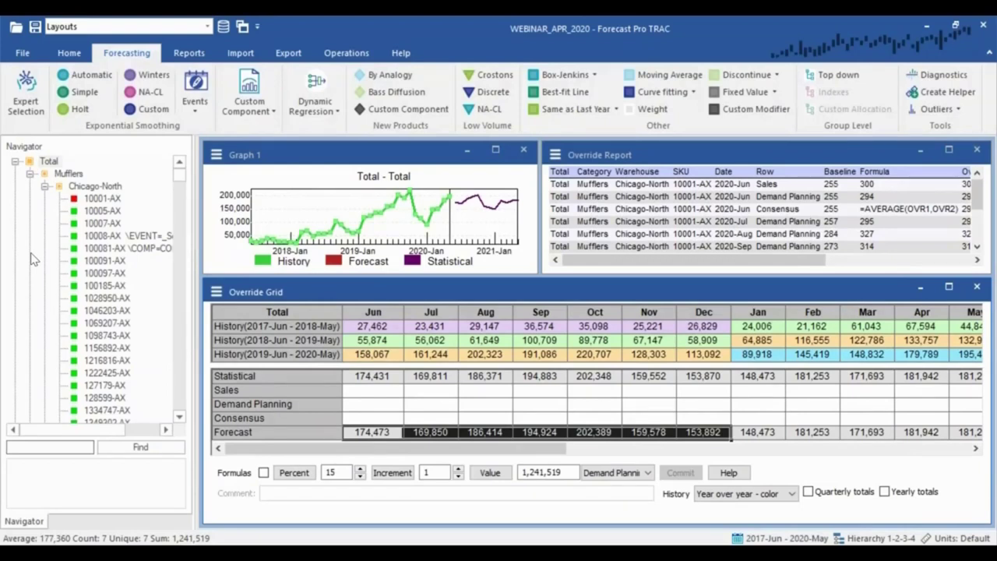
- Enter a June Sales override of 10000 for the Mufflers category and commit it
click(78, 175)
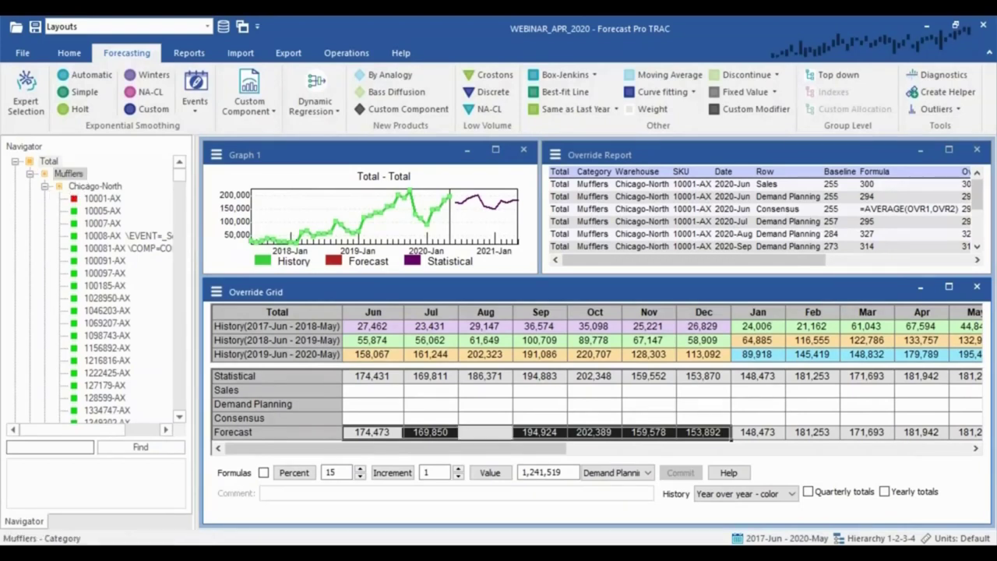
click(388, 394)
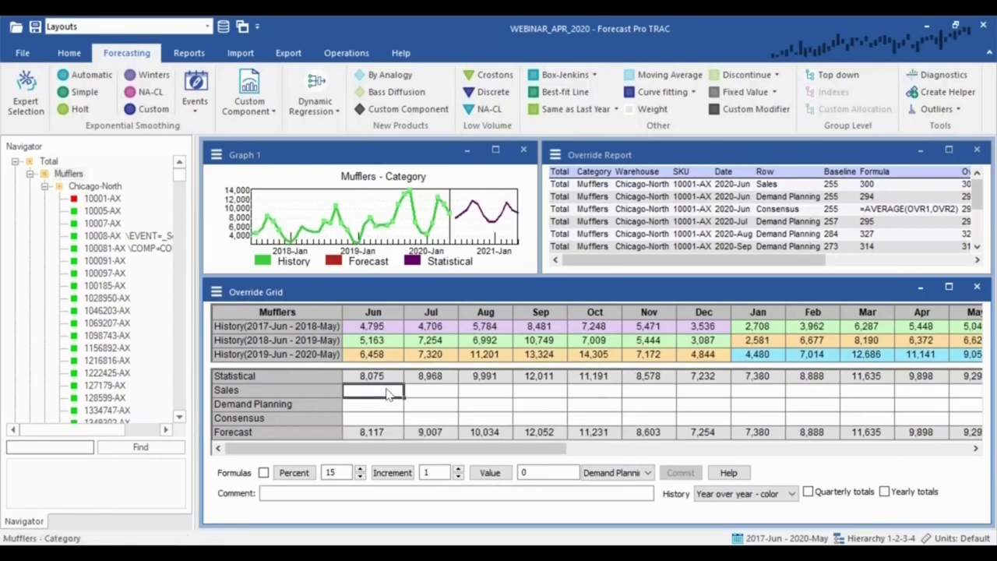
text(10000)
key(Tab)
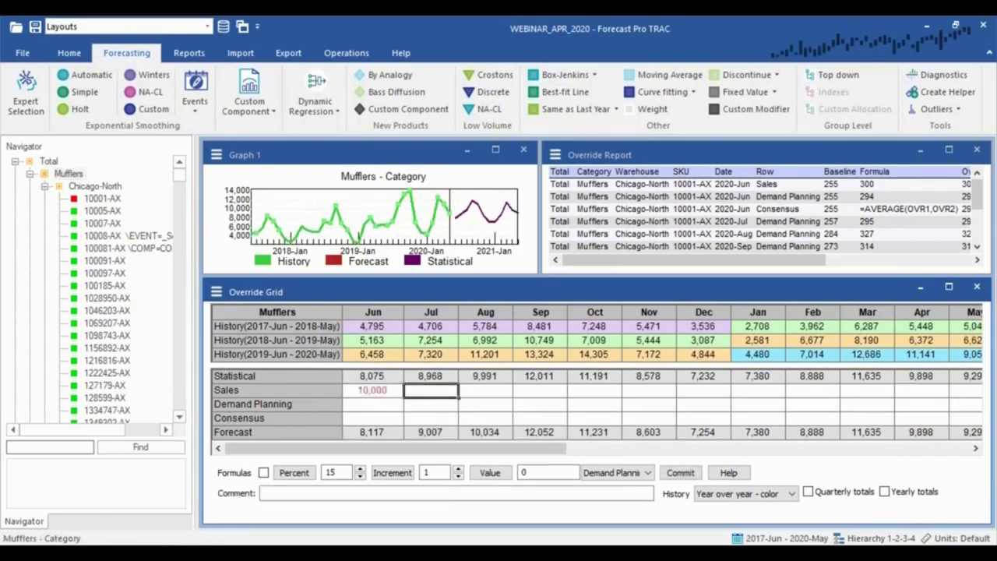
click(680, 472)
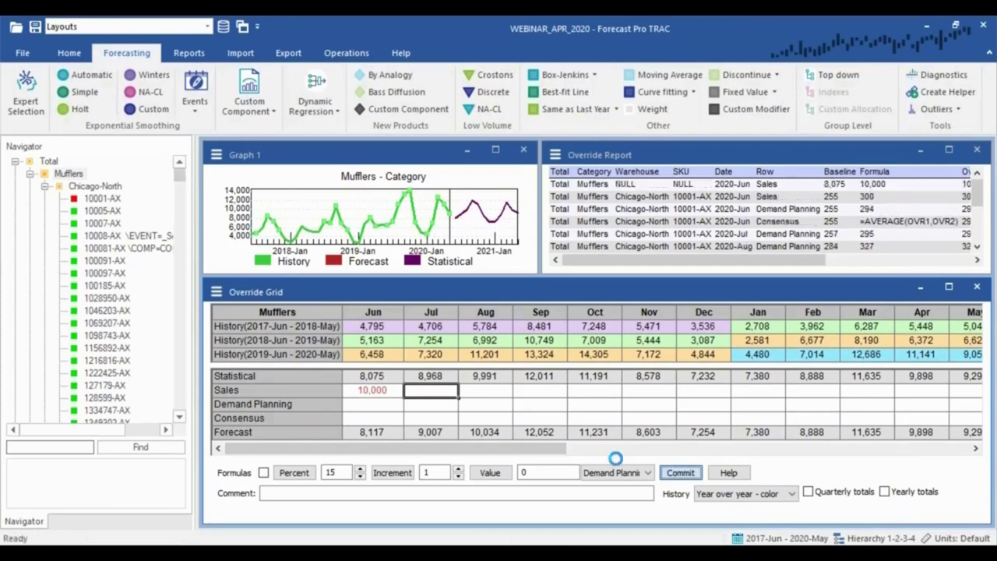
click(373, 390)
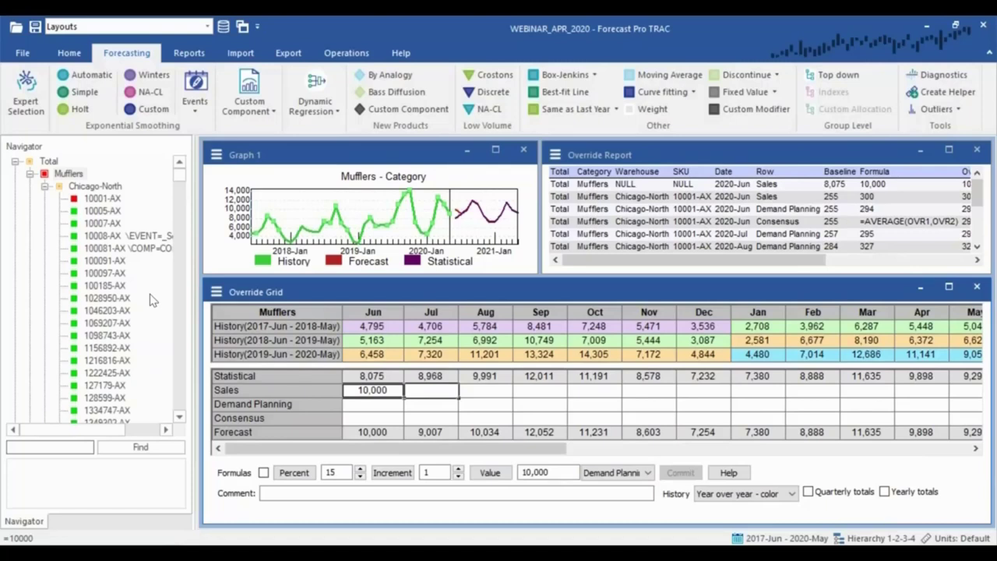
- Add the comment "Average of sales/demand planning" to the June Consensus override of SKU 10001-AX and commit it
click(103, 210)
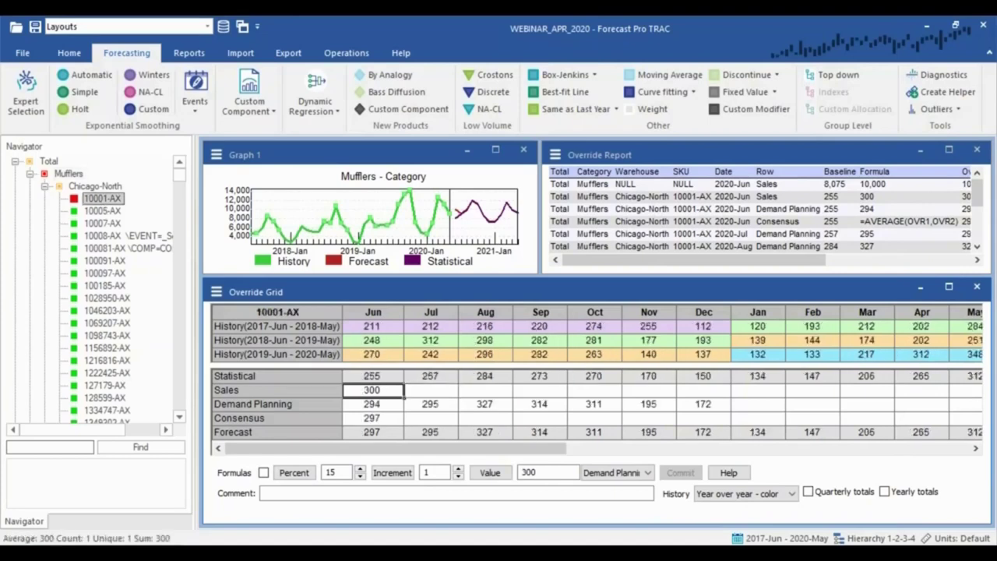
click(102, 198)
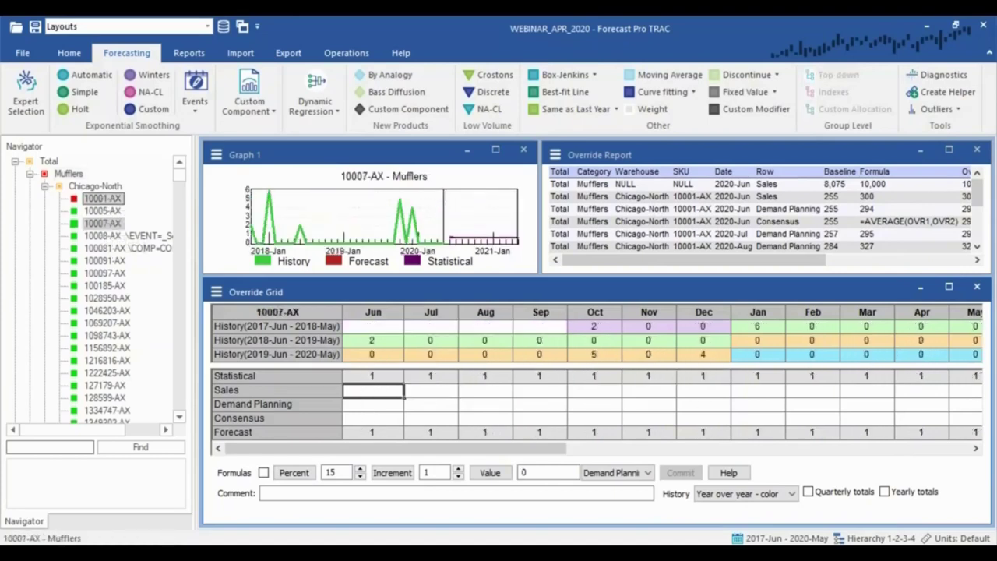
click(470, 493)
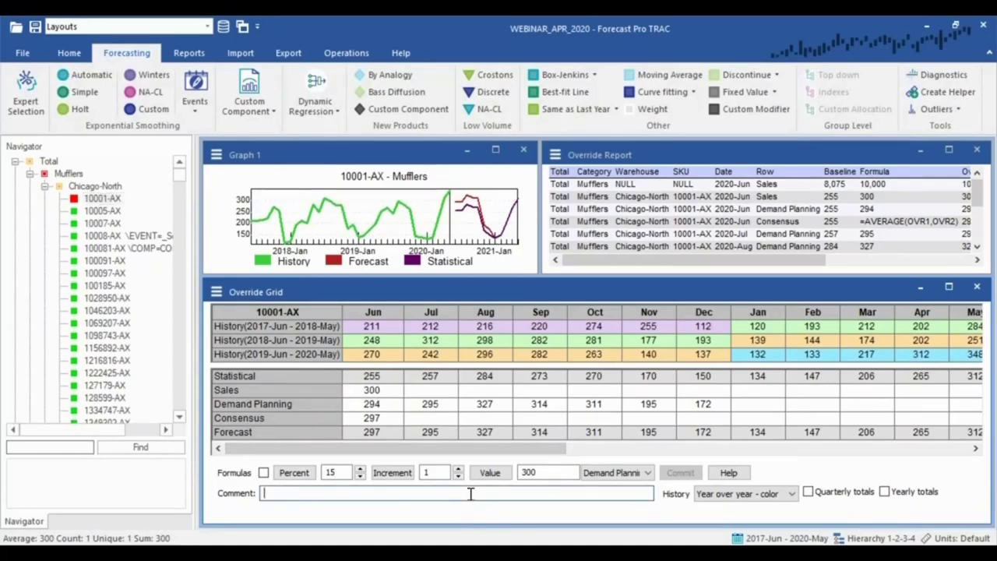
click(399, 419)
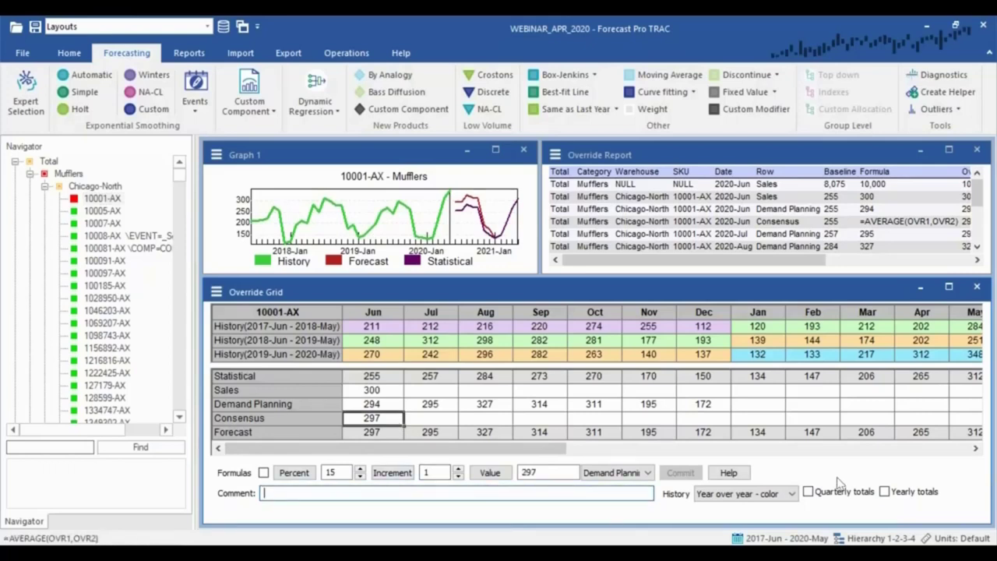
text(Average of sales/demand planning)
click(680, 472)
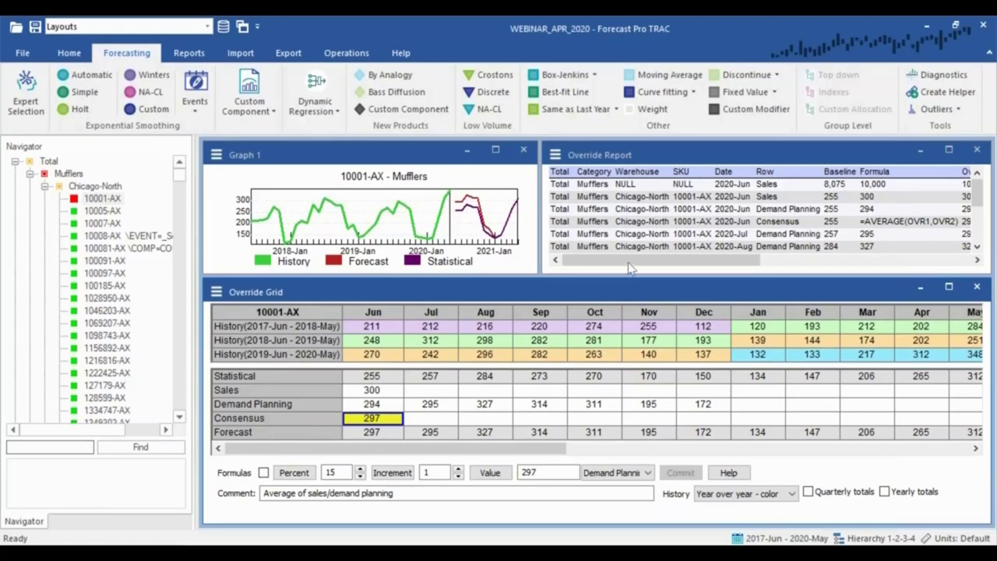
- Examine the logged overrides and their formulas in the Override Report, from the first entry through December and back
drag(629, 268, 604, 263)
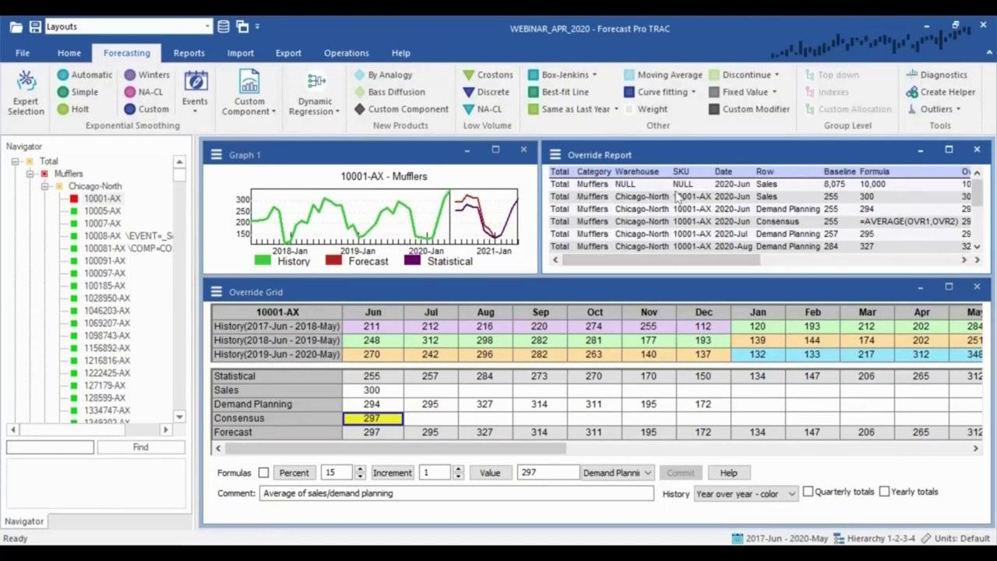
click(879, 186)
key(Down)
key(Down)
key(Down)
key(Down)
key(Down)
key(Down)
key(Down)
key(Down)
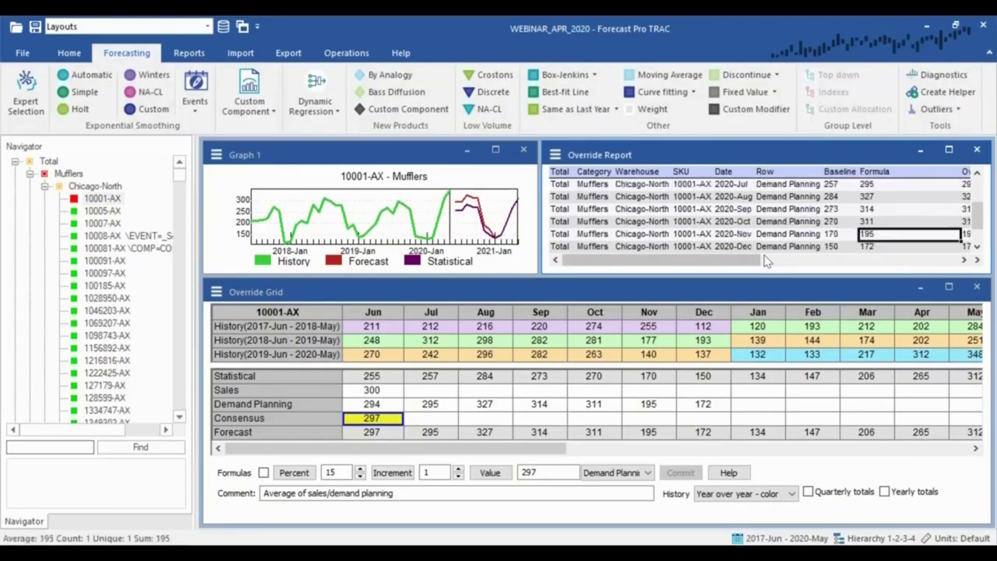
key(Down)
key(Up)
key(Up)
key(Up)
key(Up)
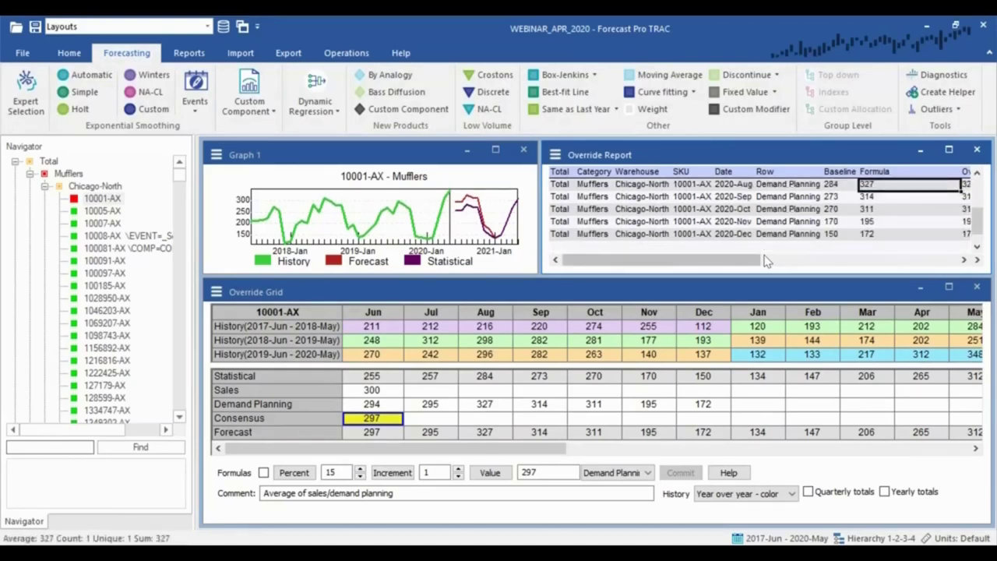
key(ctrl+Up)
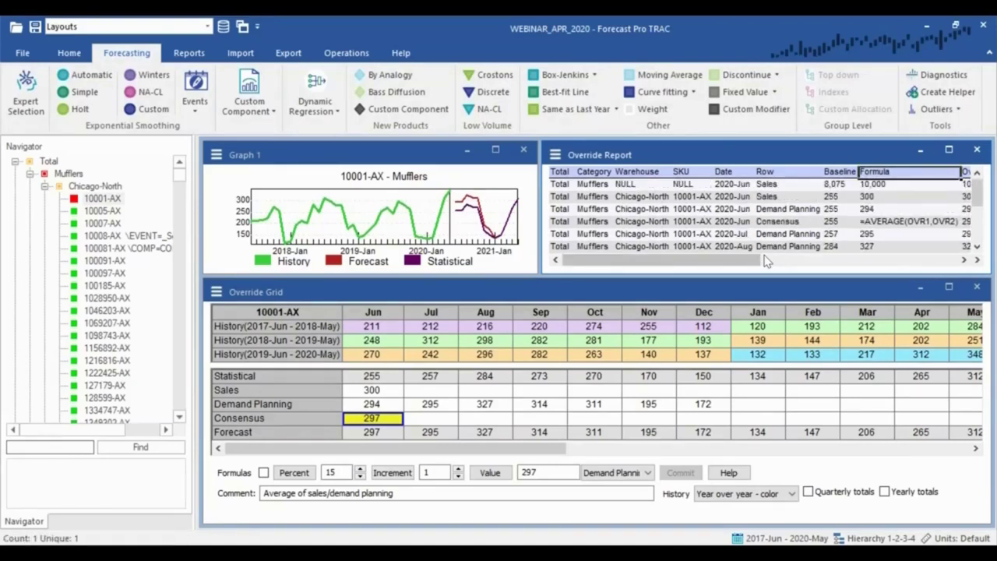
- Turn on the column filters in the Override Report and review its comment and last-updated columns
click(557, 155)
click(593, 184)
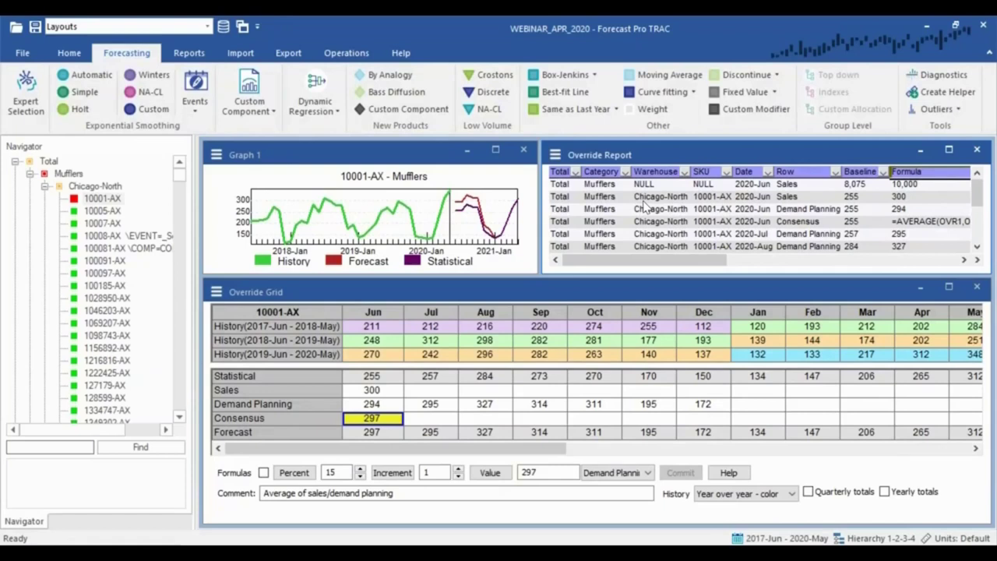
drag(675, 259, 900, 265)
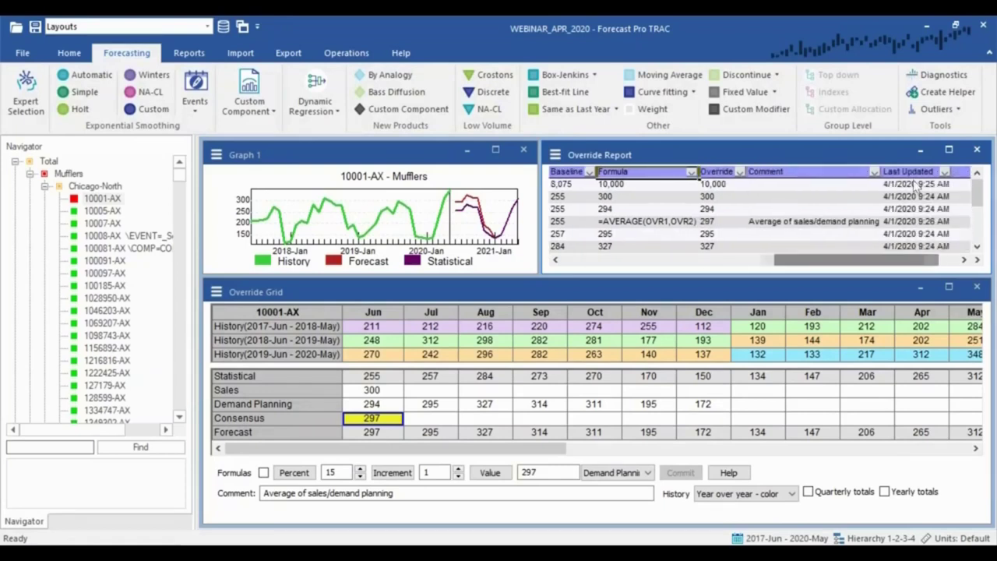
drag(823, 260, 540, 265)
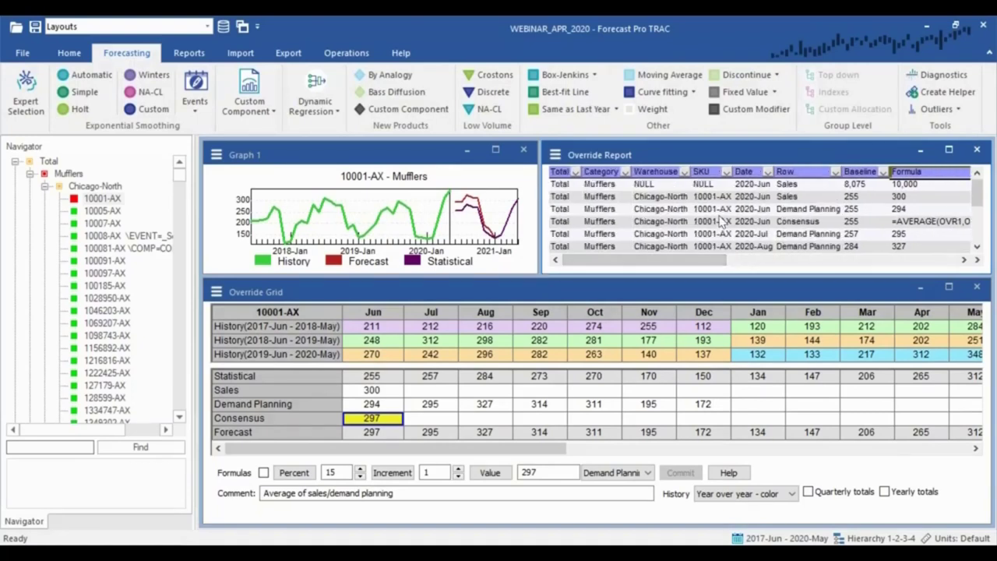
- Apply the 6 - Collaboration layout and look over the Excel Collaboration Manager's options for creating a new file
click(171, 26)
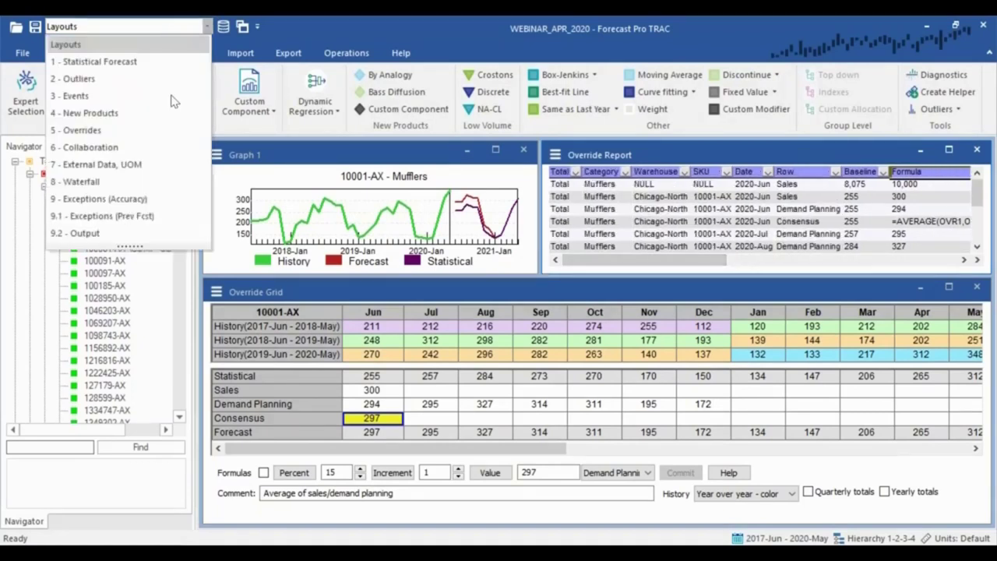
click(172, 148)
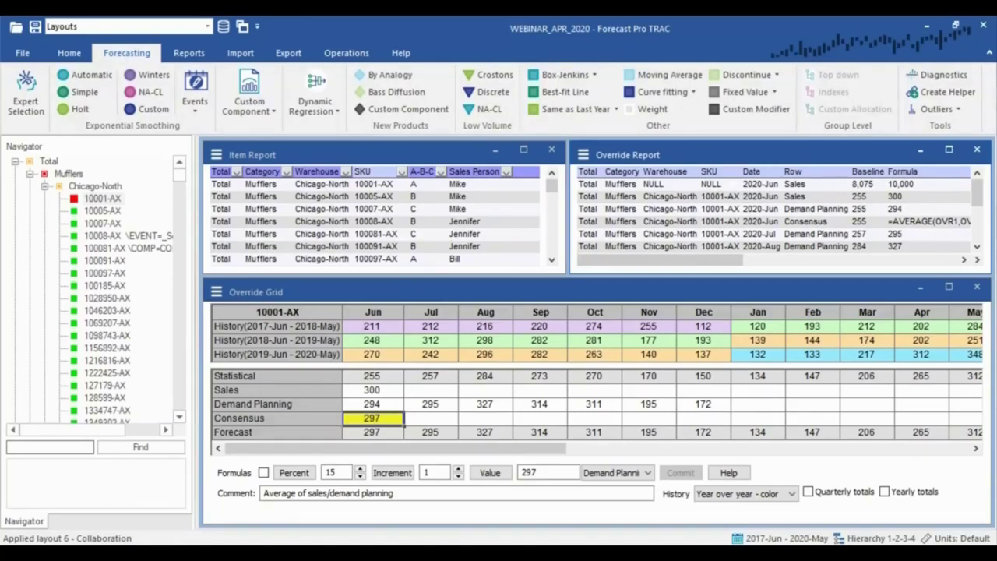
click(72, 52)
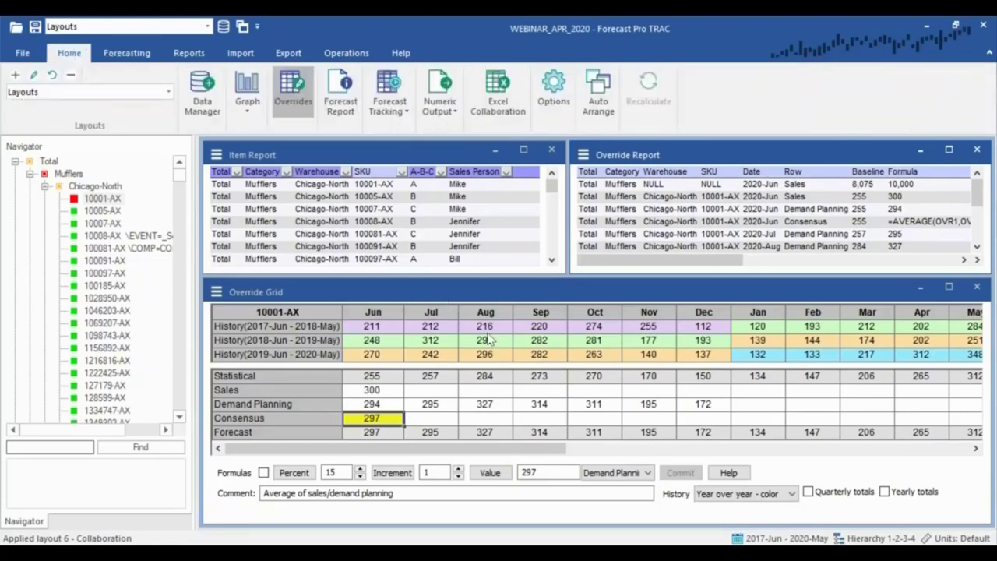
click(521, 115)
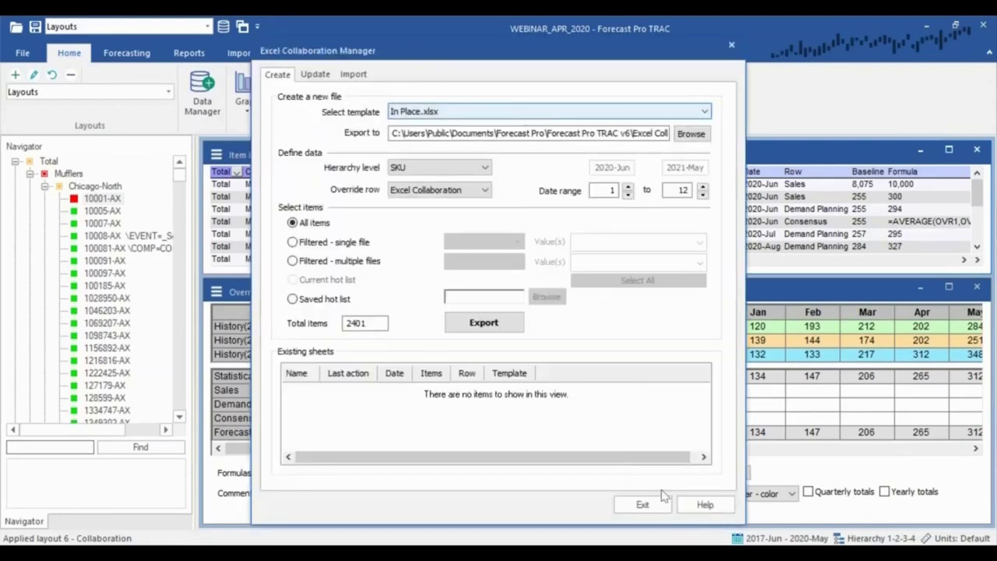
click(642, 505)
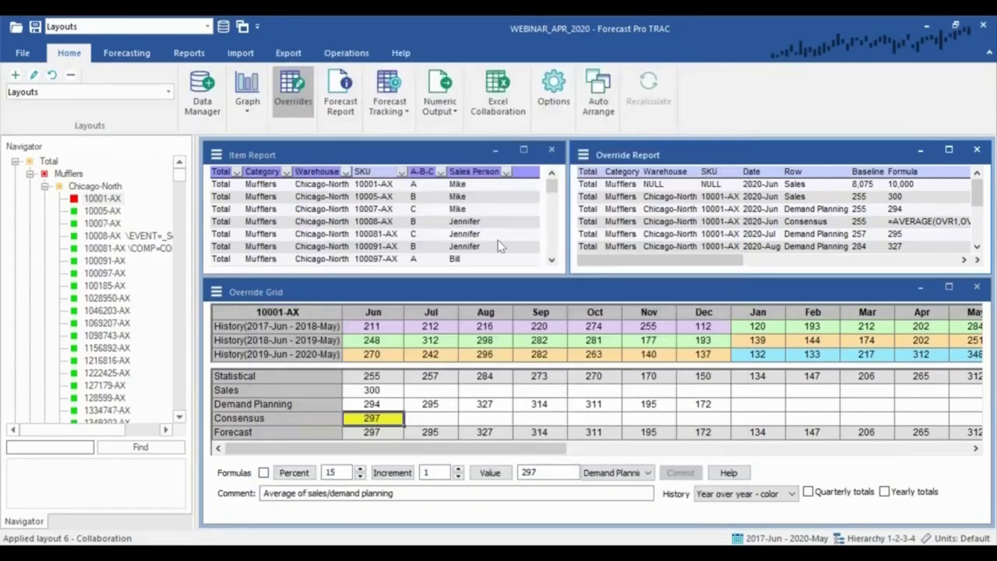
click(469, 176)
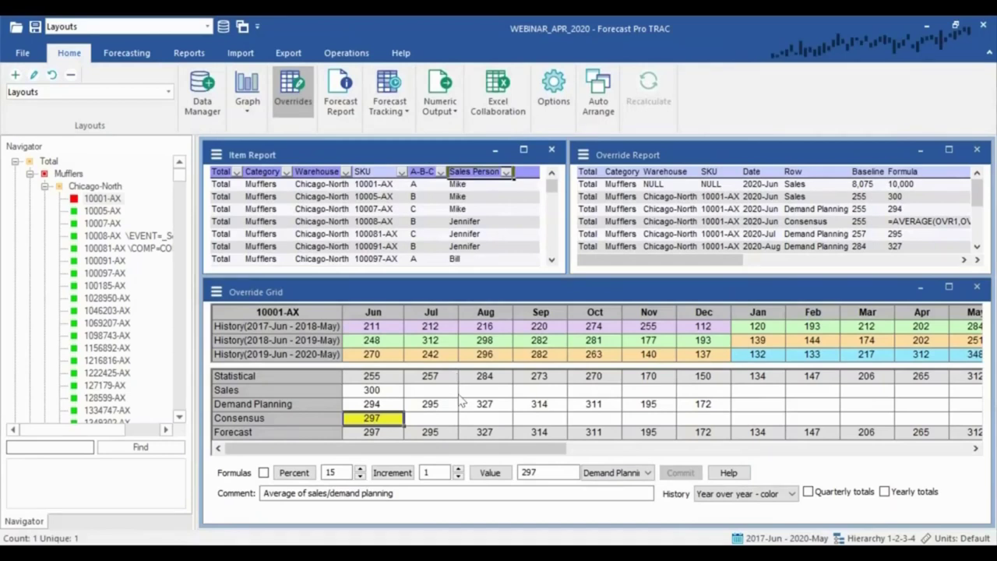
- Examine the Sales Person assignments of the SKUs in the Item Report
key(Down)
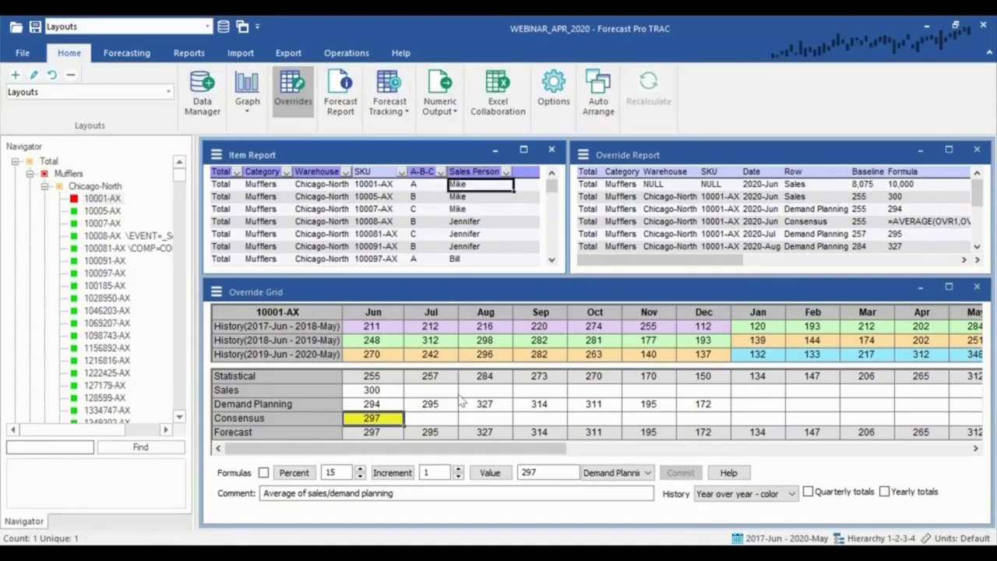
key(Down)
key(Down)
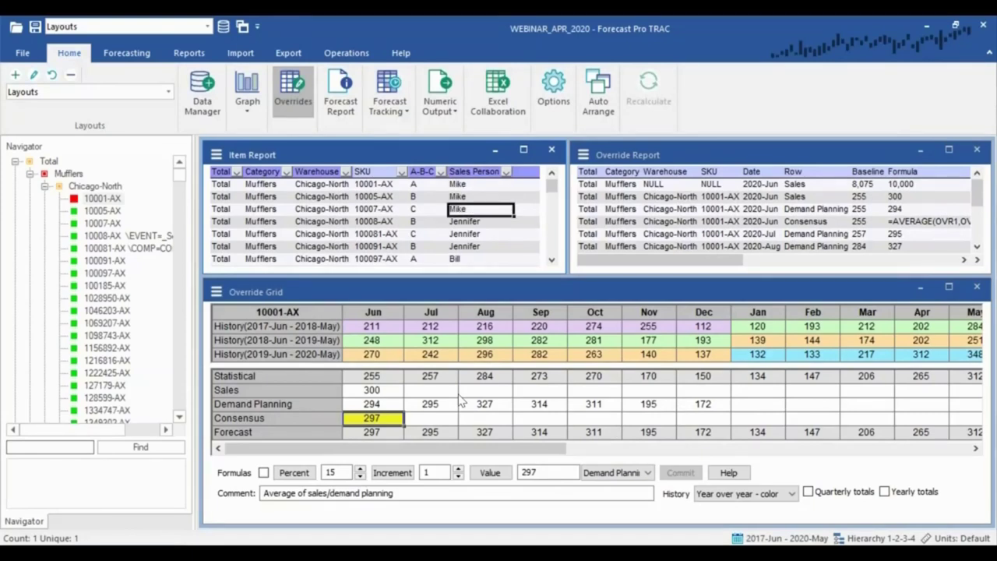
key(Up)
key(Up)
key(Up)
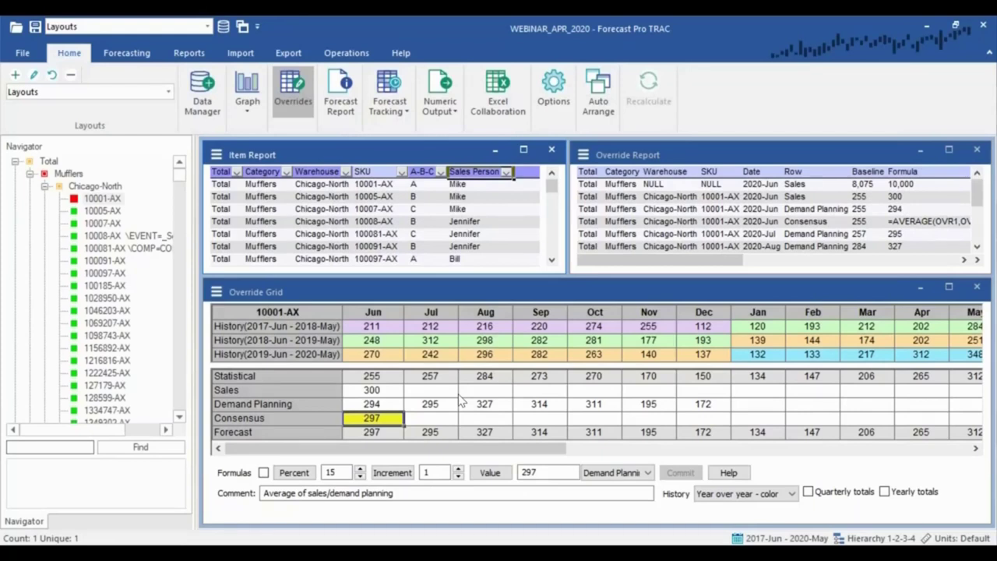
drag(477, 184, 483, 222)
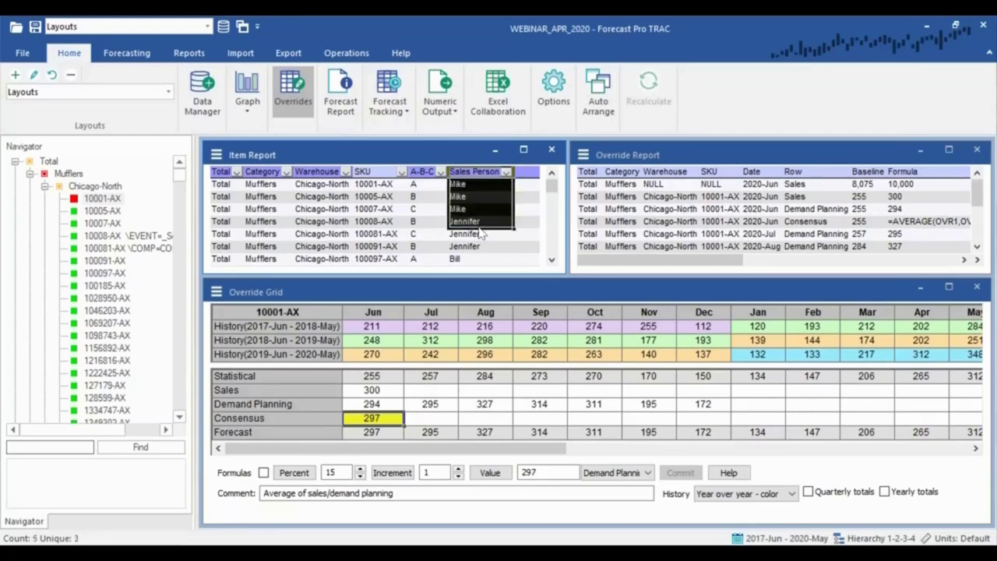
click(472, 183)
key(Down)
key(Down)
key(Down)
key(Down)
key(Down)
key(Down)
key(Down)
key(Down)
key(Down)
key(Down)
key(Down)
key(Down)
key(Down)
key(Down)
key(Down)
key(Down)
key(Down)
key(Down)
key(Down)
key(Down)
key(Down)
key(Down)
key(Down)
key(Down)
key(Down)
key(Down)
key(Down)
key(Down)
key(Down)
key(Down)
key(Down)
key(Down)
key(Down)
key(Down)
key(Down)
key(Down)
key(Down)
key(Down)
key(Down)
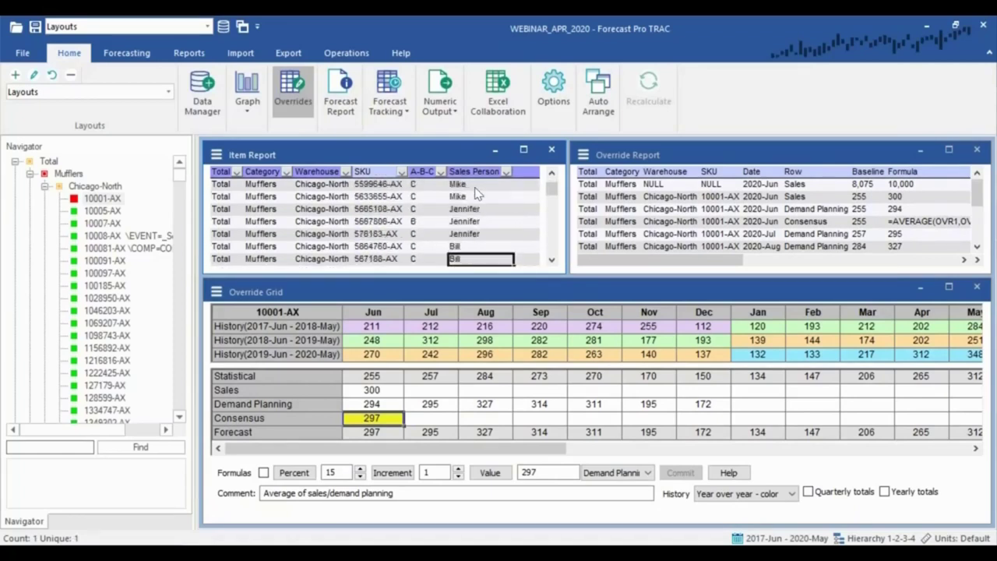
- Open the Excel Collaboration Manager, choose a single filtered file based on Sales Person and display the available values
click(480, 97)
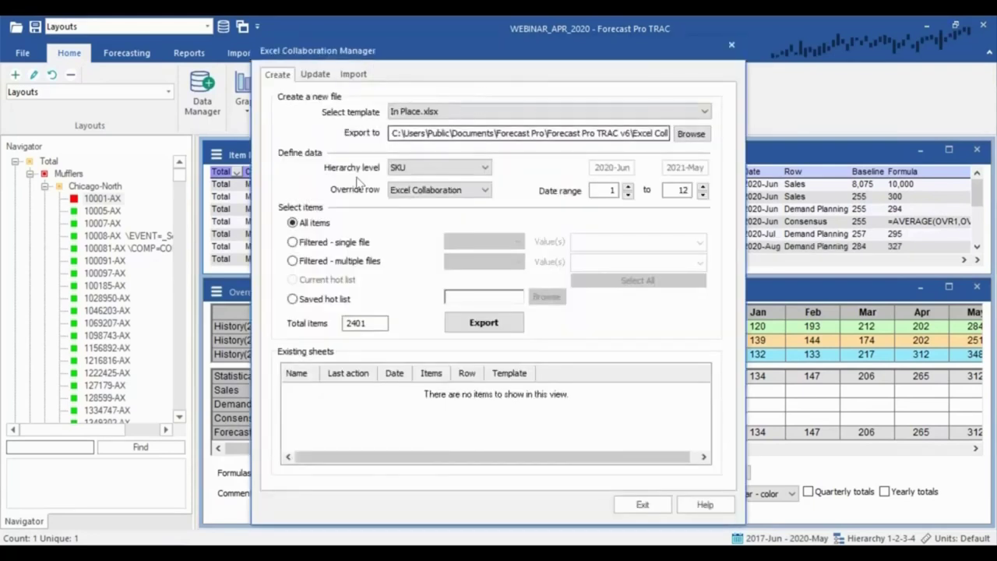
click(333, 242)
click(475, 242)
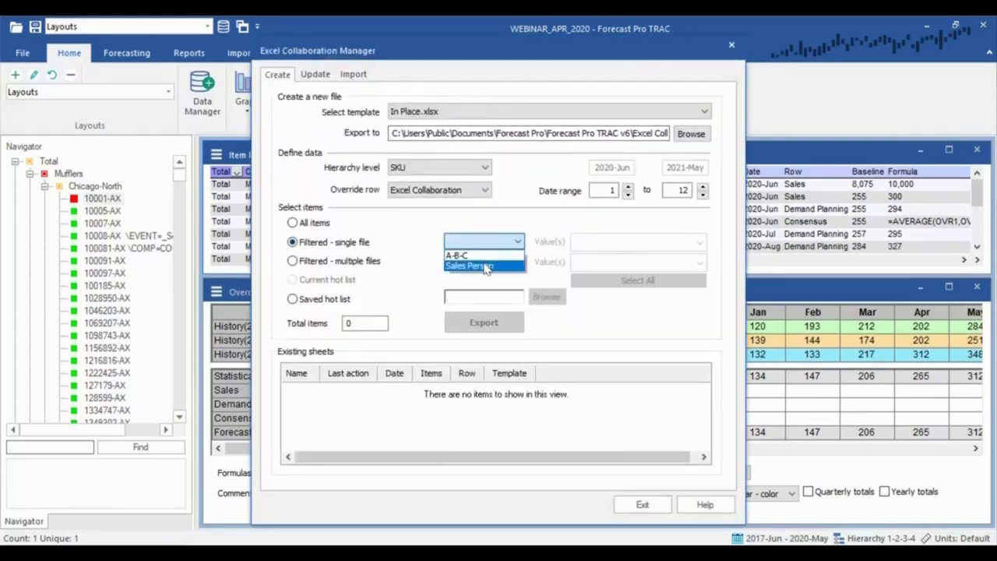
click(487, 267)
click(700, 241)
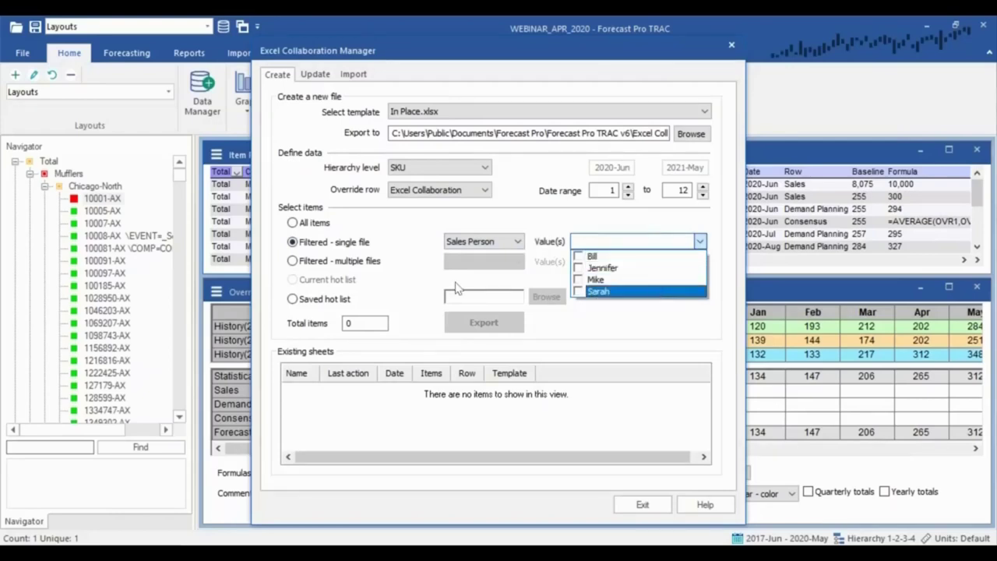
- Set the item selection to multiple filtered files by Sales Person with all sales people selected
click(364, 262)
click(359, 261)
click(464, 263)
click(460, 285)
click(642, 281)
click(640, 265)
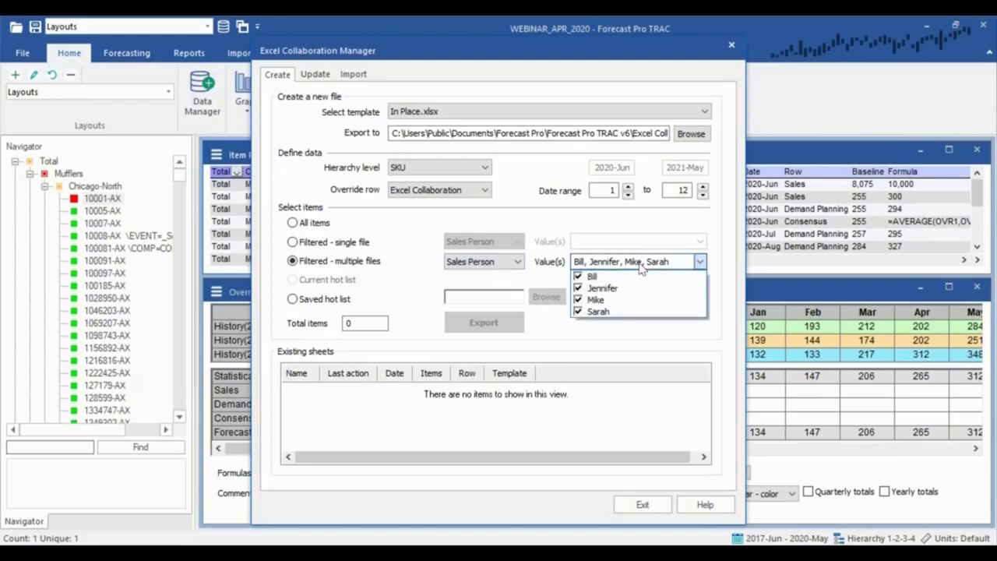
- Filter the single file to the sales person assigned to SKU 10001-AX and export it, replacing the existing workbook
click(363, 246)
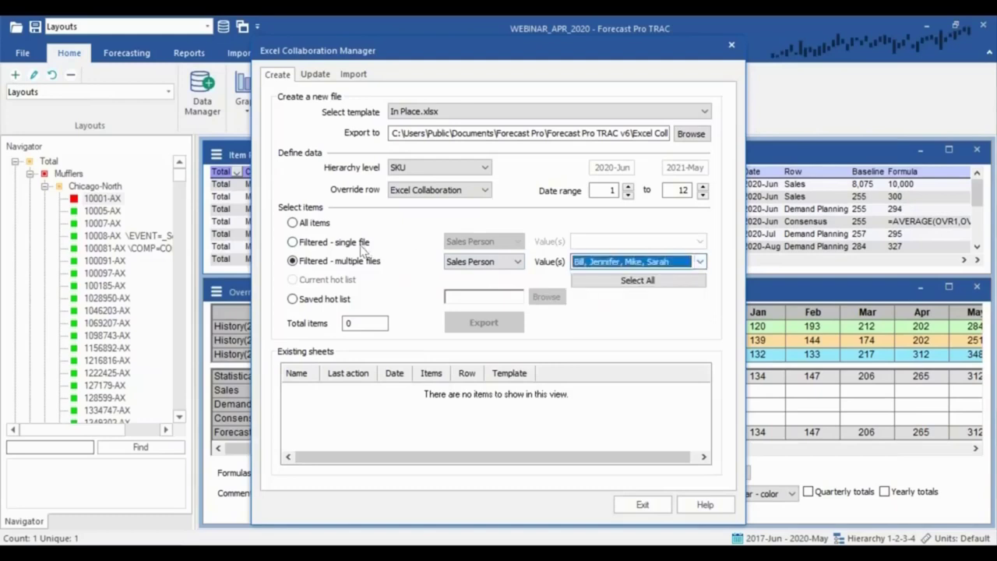
click(363, 246)
click(602, 243)
click(592, 279)
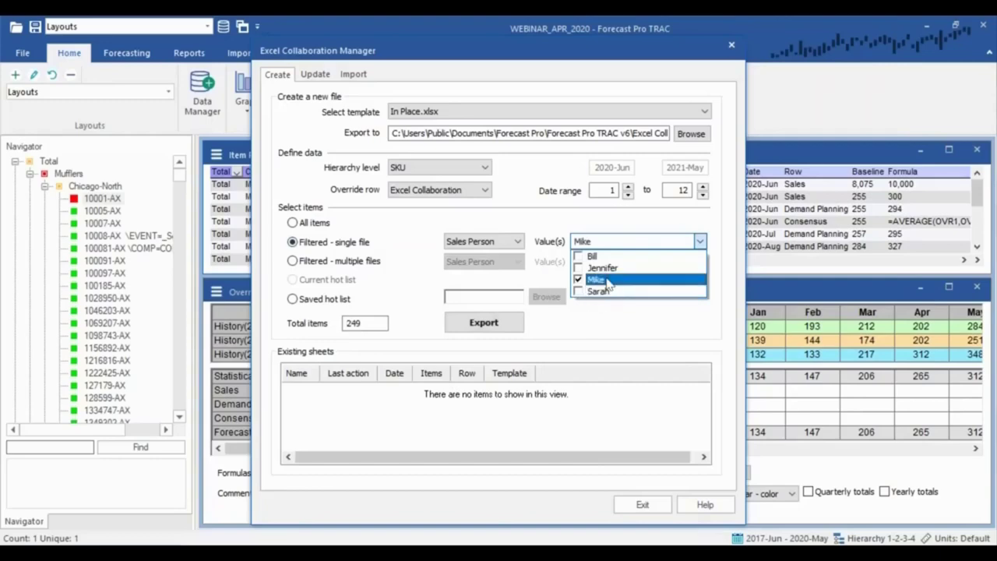
click(605, 315)
click(486, 330)
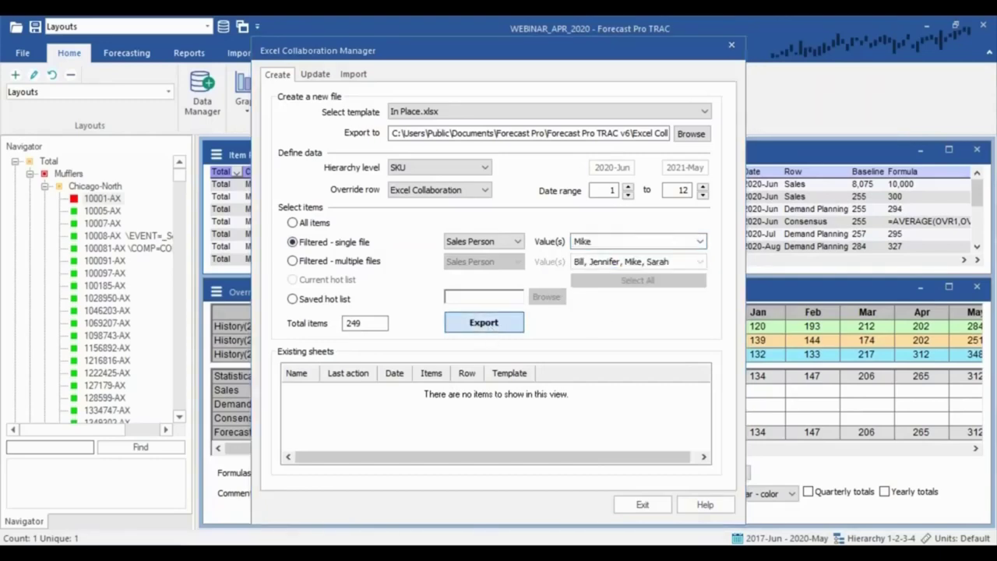
click(605, 406)
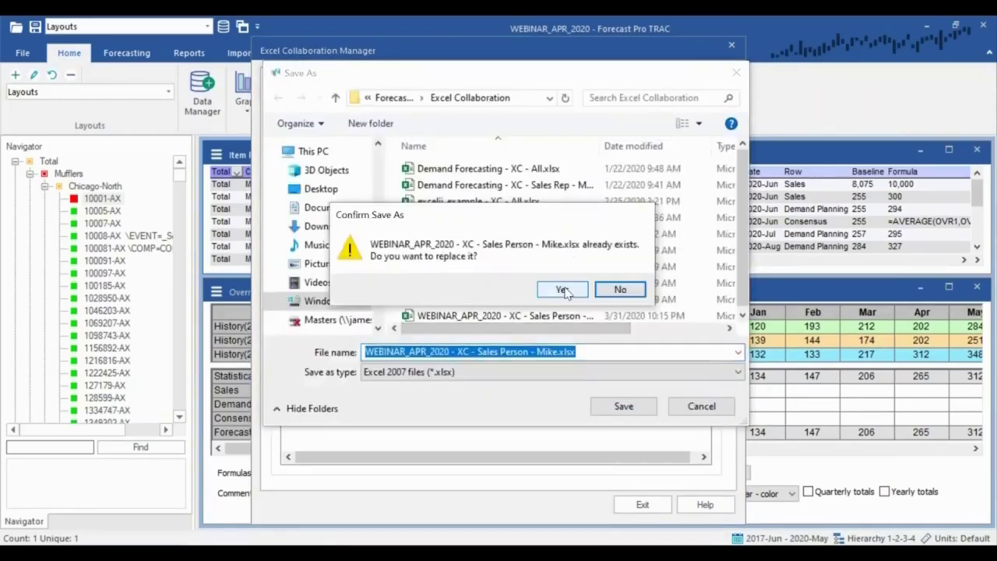
click(562, 290)
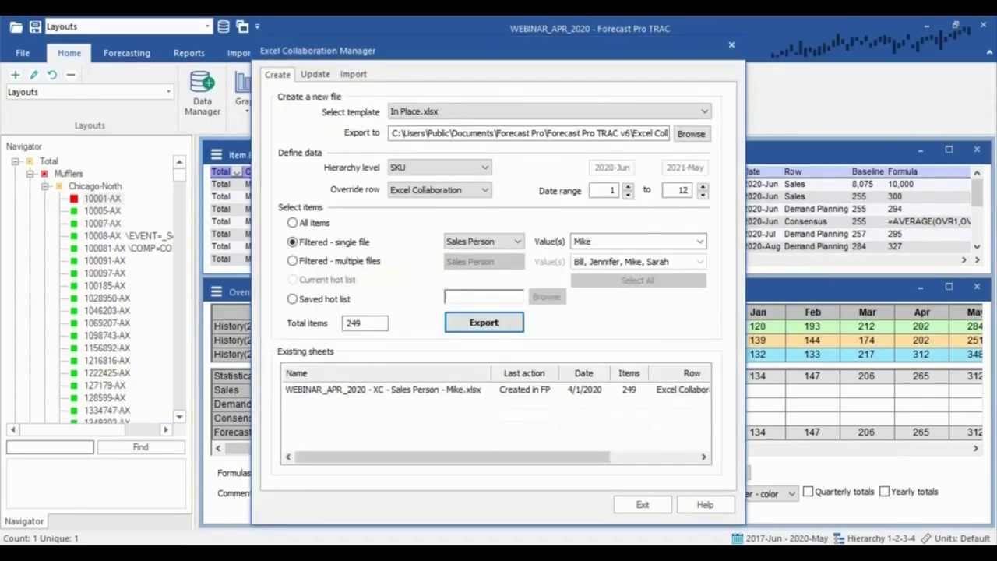
- Open the newly exported collaboration sheet in Excel
click(458, 391)
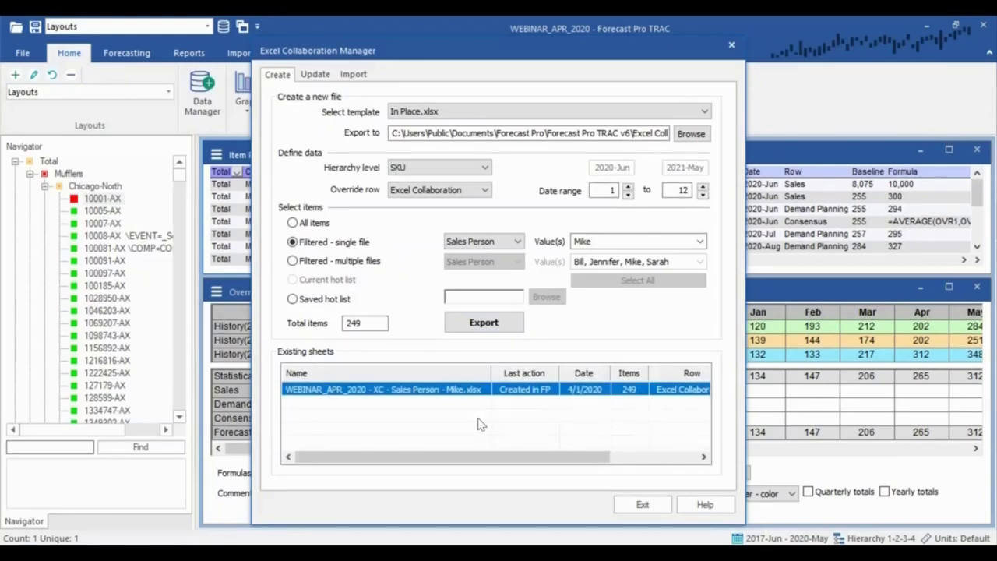
right_click(464, 392)
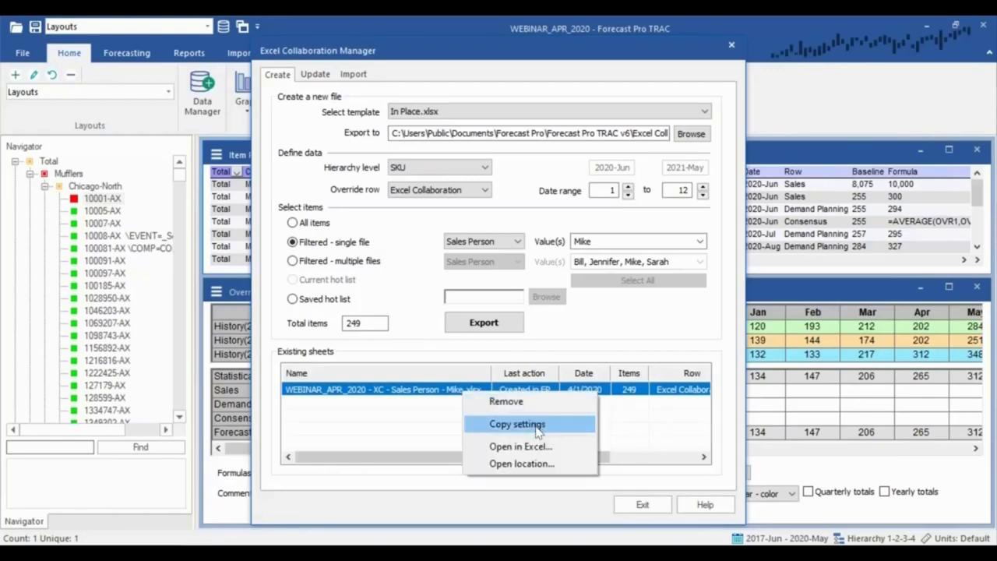
click(537, 446)
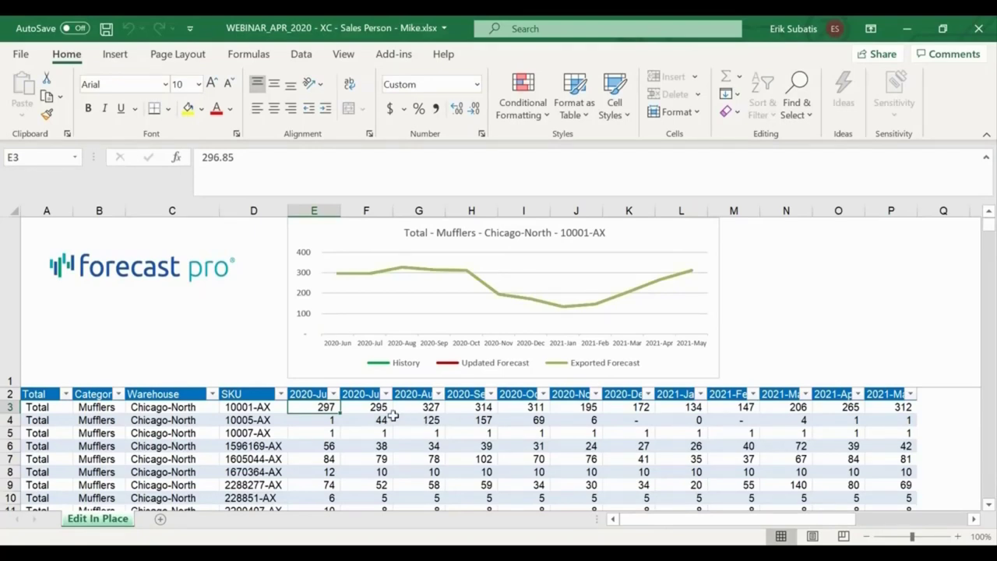
- Look through the exported SKU forecasts and their chart, from the Chicago-North mufflers down to the New York ones
click(333, 419)
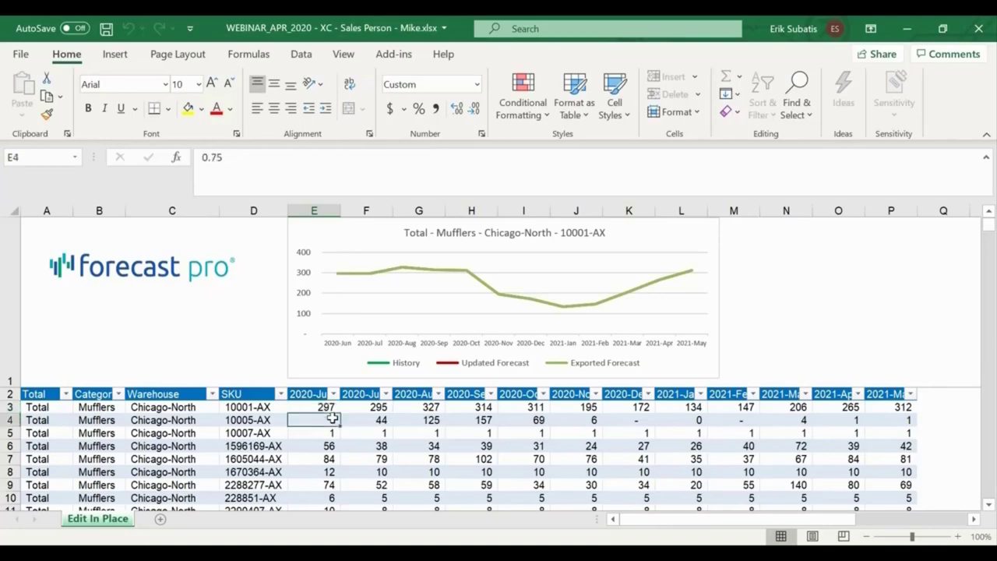
click(308, 433)
drag(24, 407, 35, 484)
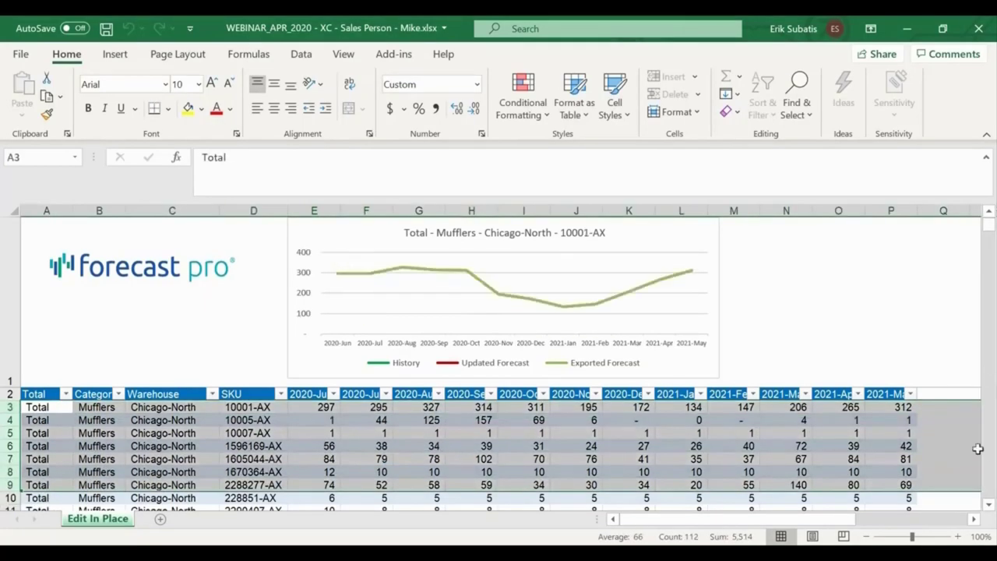
scroll(991, 451, down, 5)
scroll(991, 452, down, 7)
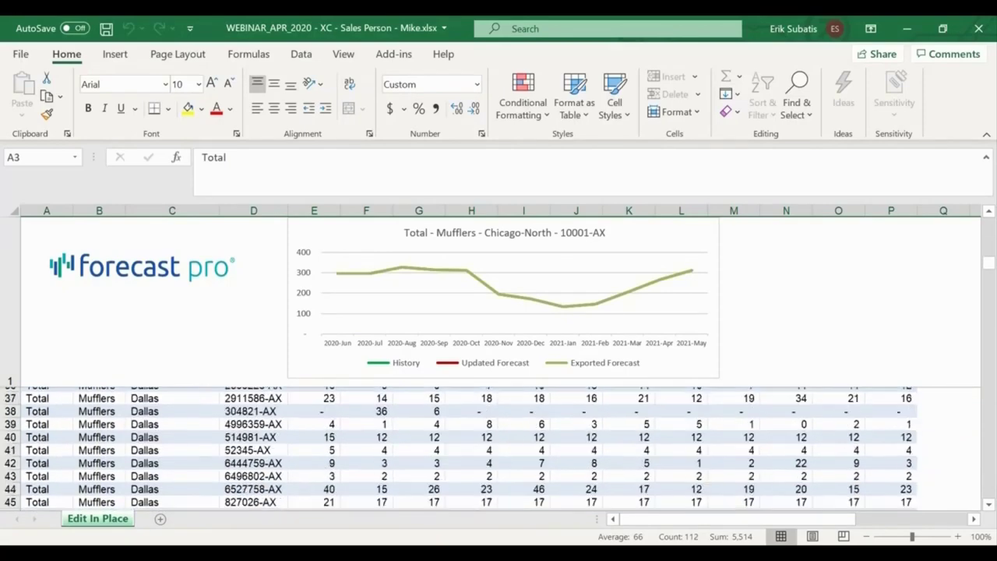
click(359, 419)
click(465, 448)
click(467, 484)
scroll(472, 467, down, 3)
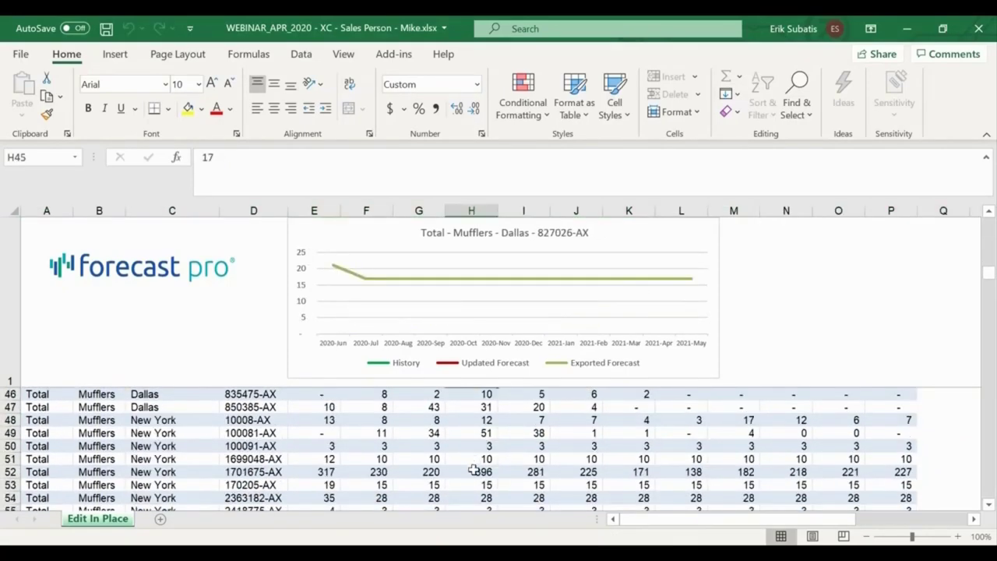
- Set the forecast of New York muffler SKU 1701675-AX to 350 for 2020-Sep and 300 for 2020-Oct
click(472, 469)
text(350)
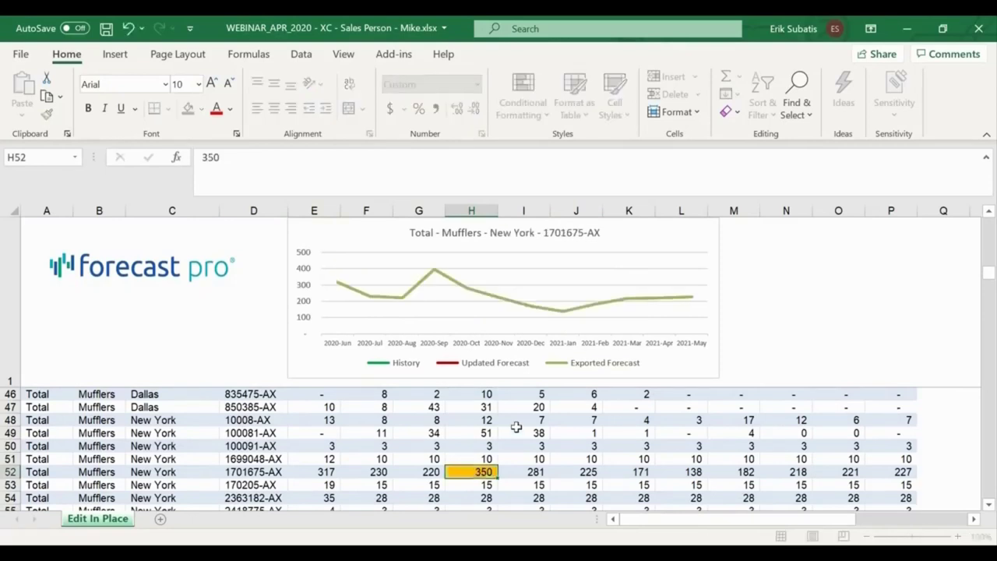
key(Return)
click(520, 472)
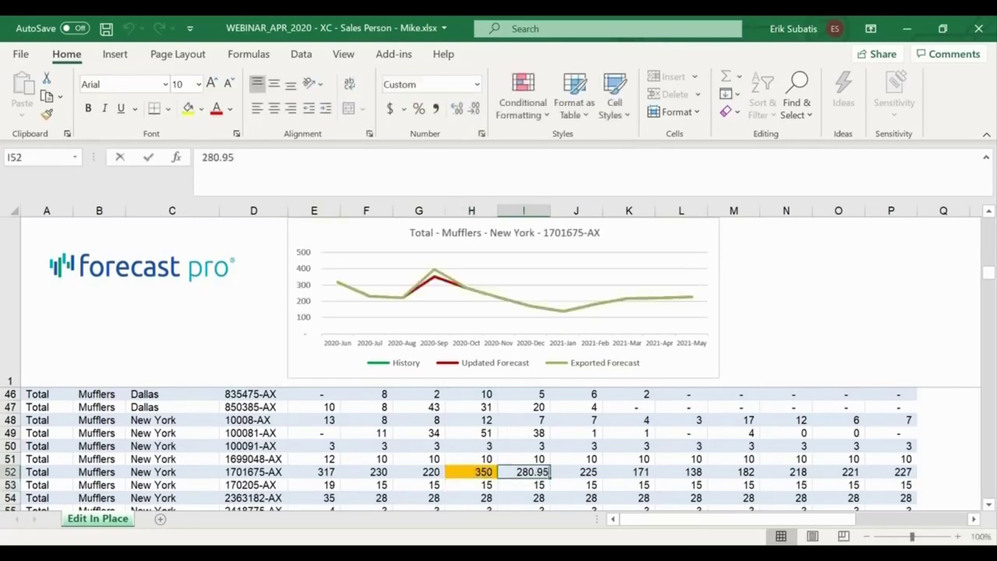
text(300)
key(Return)
- Add the comment "Set to 350" to the 2020-Sep forecast of SKU 1701675-AX, and save and close the workbook
click(470, 473)
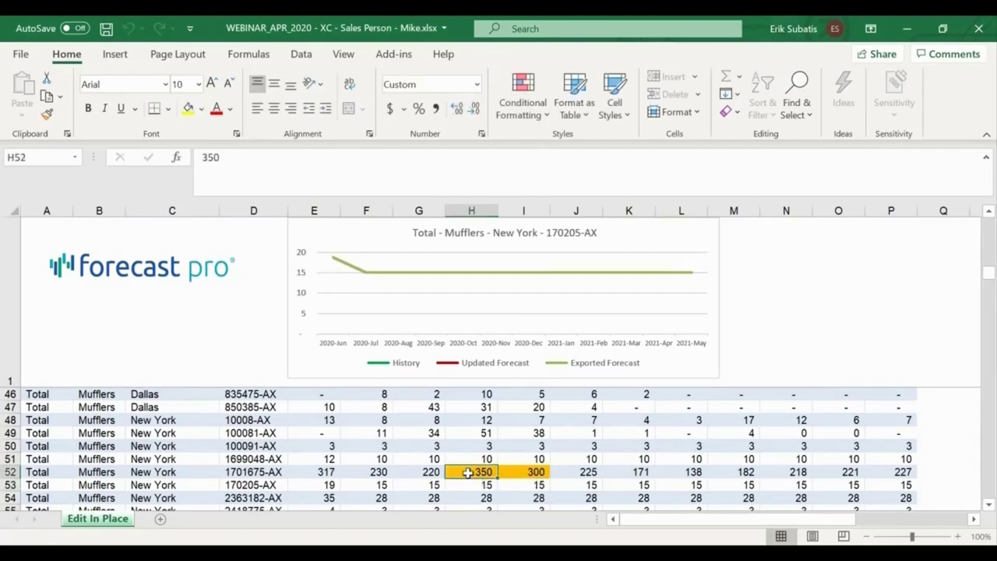
right_click(470, 473)
click(569, 421)
text(Set to 350)
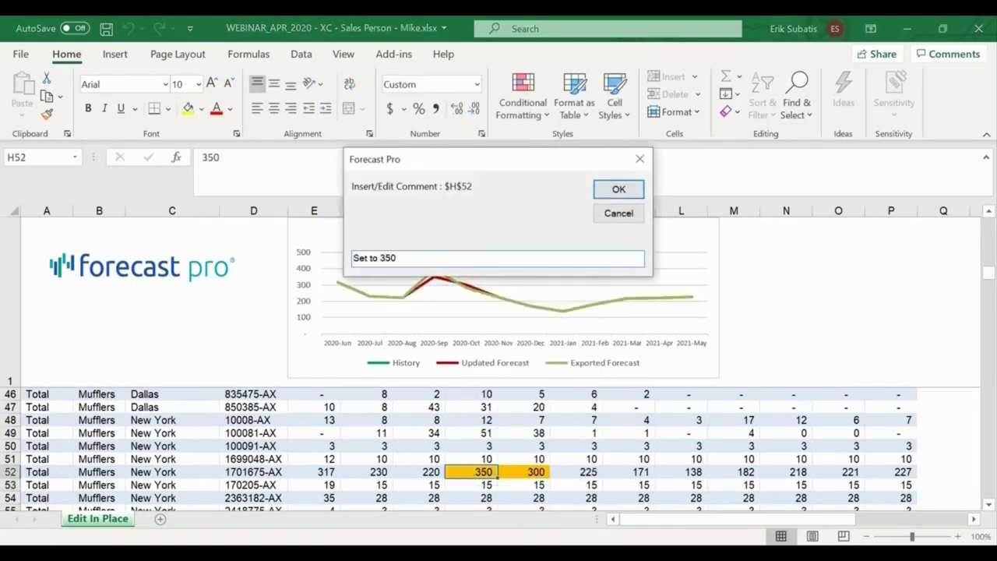
click(623, 191)
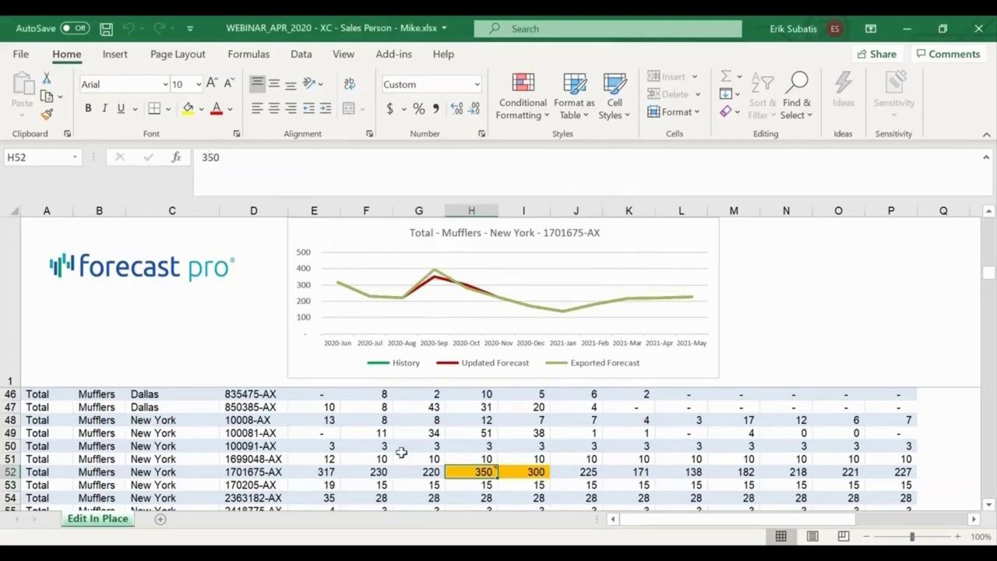
click(106, 29)
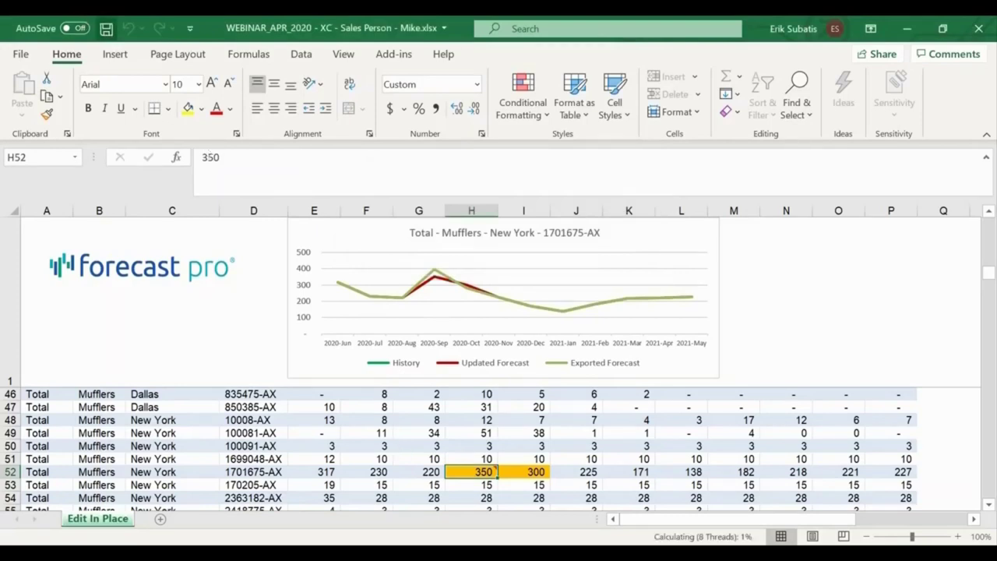
click(992, 26)
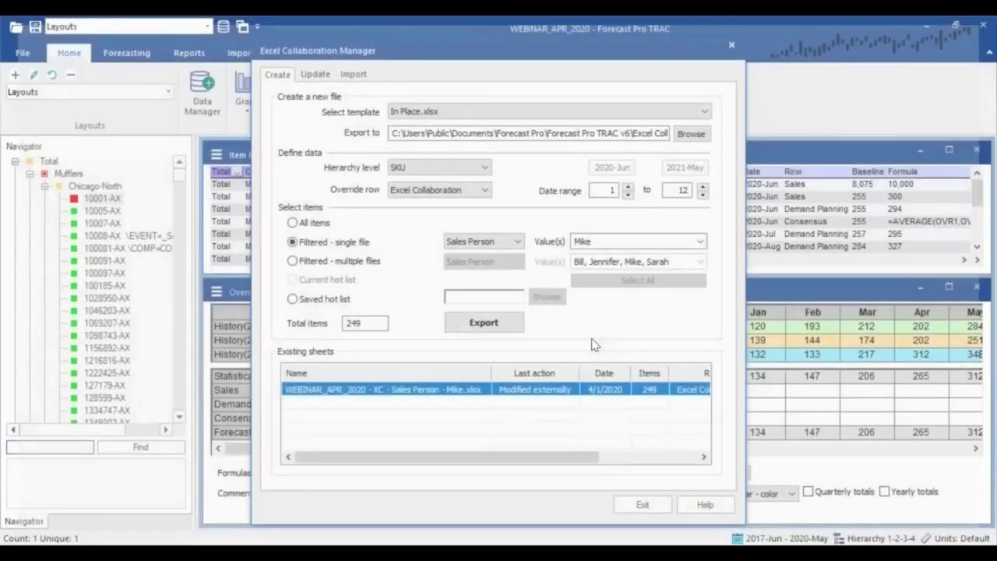
- Import the externally modified sales person workbook into Forecast Pro and exit the Excel Collaboration Manager
click(353, 74)
click(429, 134)
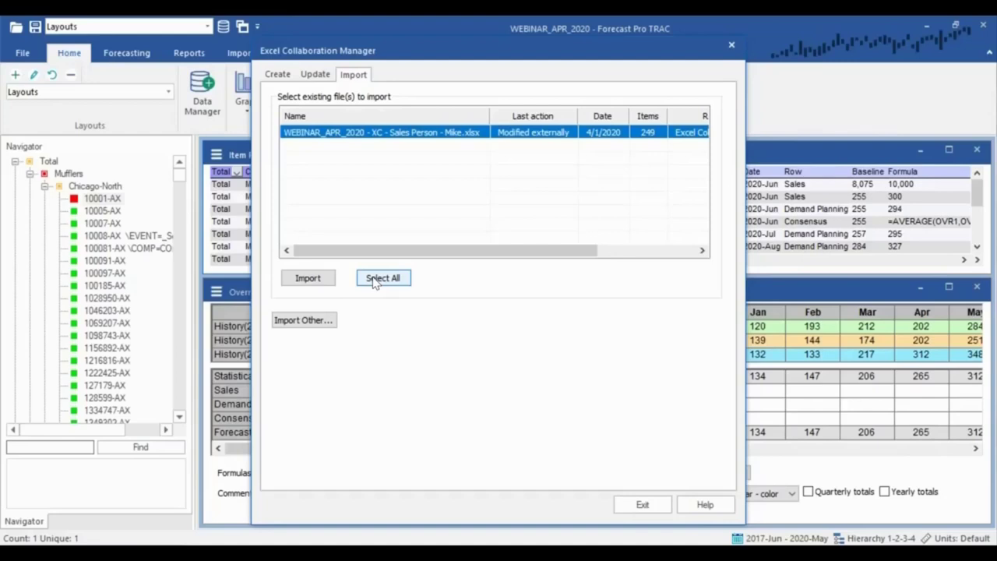
click(307, 278)
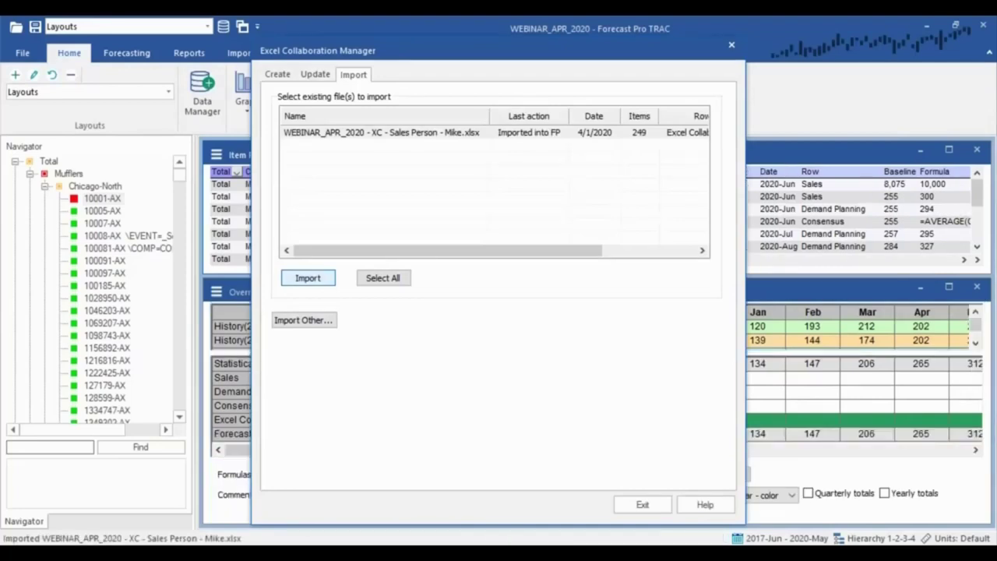
click(277, 74)
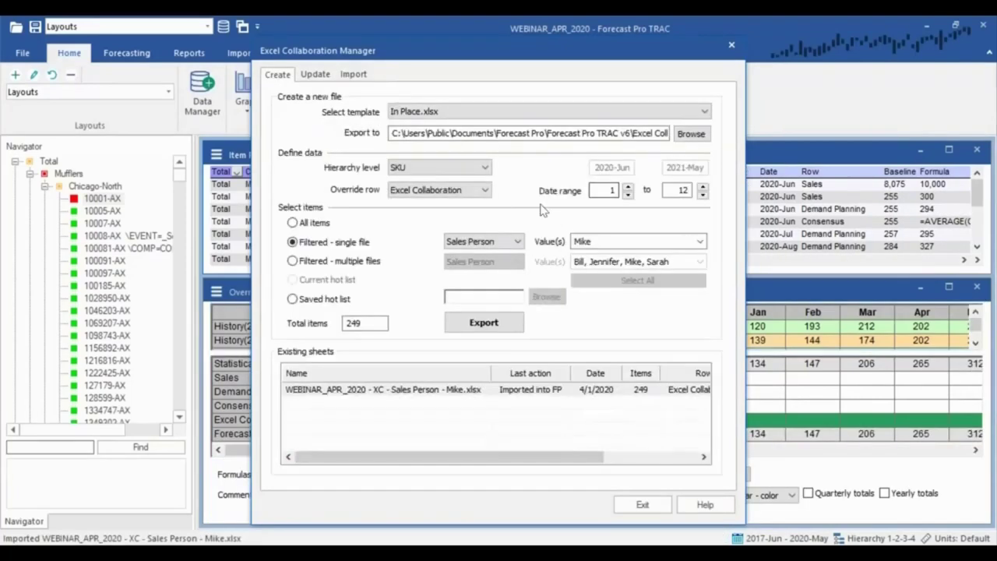
click(651, 506)
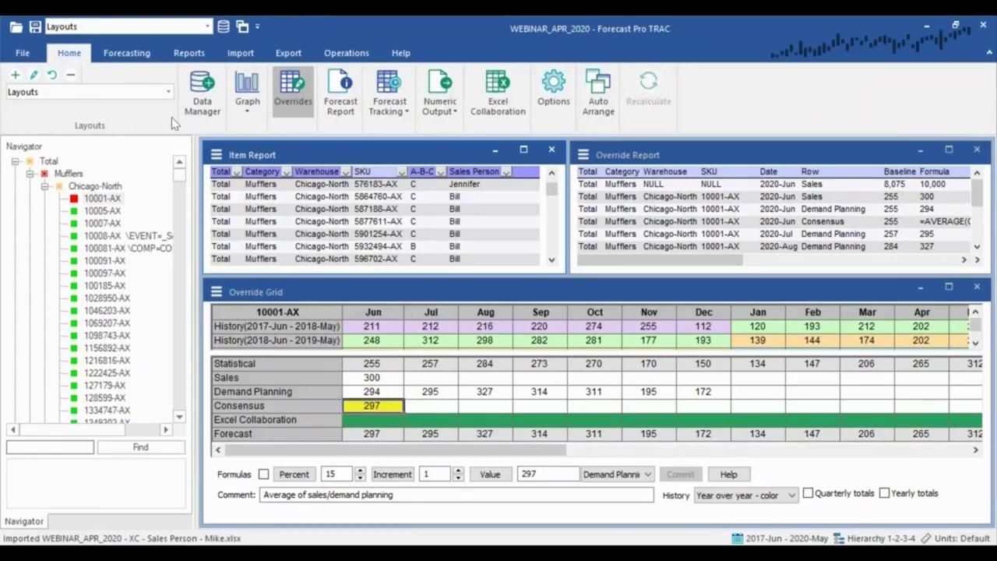
- Apply the 7 - External Data, UOM layout and inspect the Demand Planning and Consensus rows of SKU 10001-AX
click(162, 92)
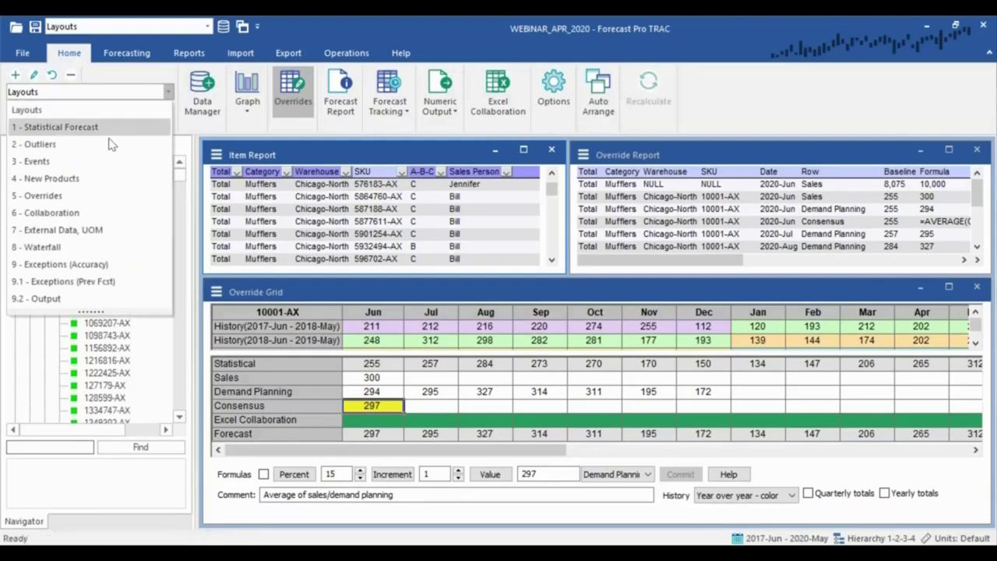
click(109, 230)
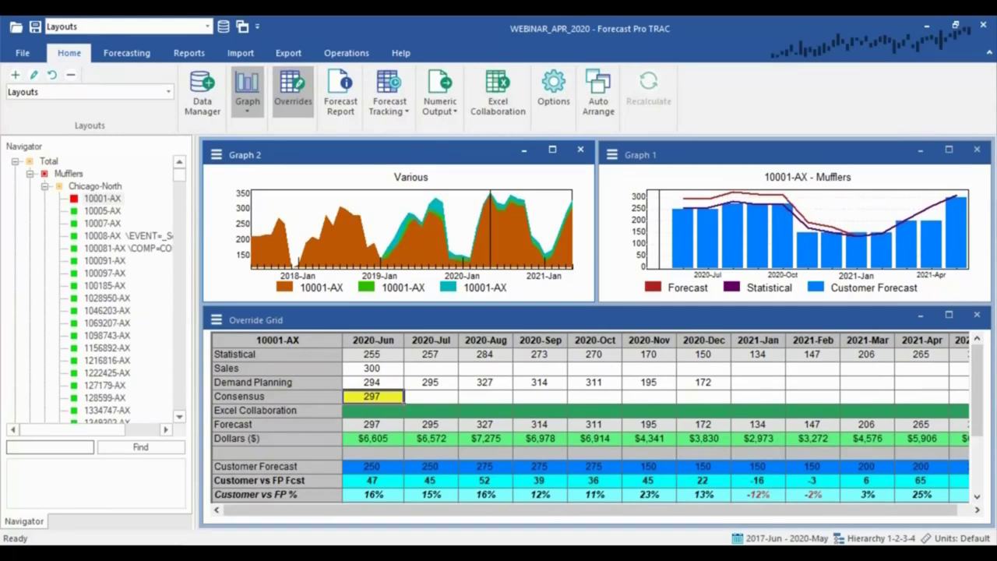
click(303, 381)
click(307, 399)
click(386, 397)
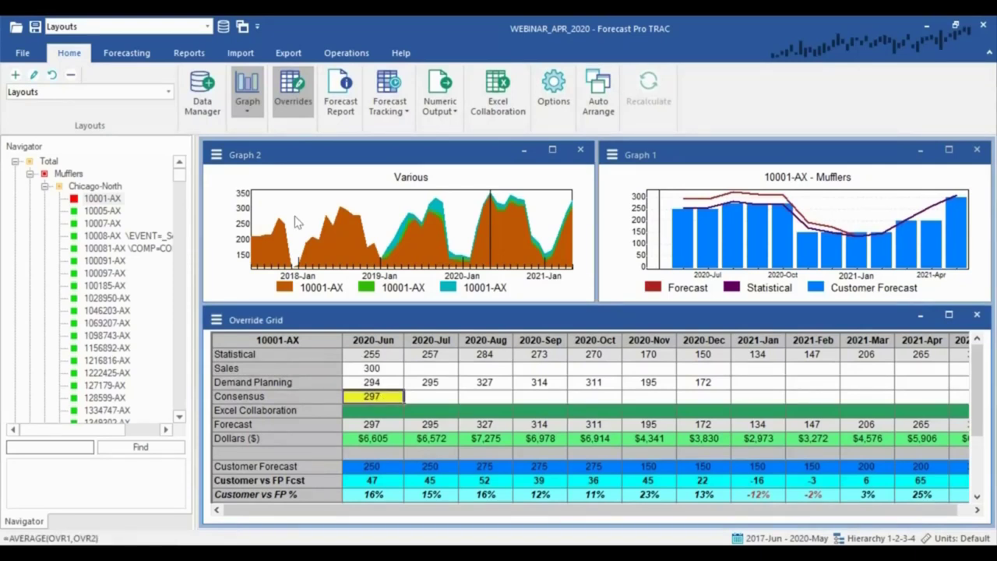
- Review the external data files loaded in the Data Manager and exit it
click(204, 96)
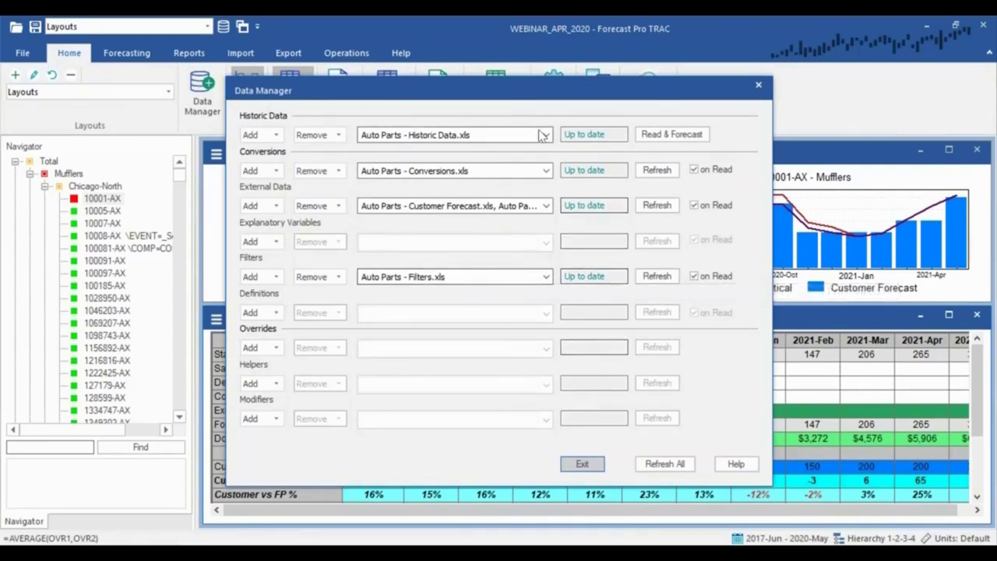
click(545, 206)
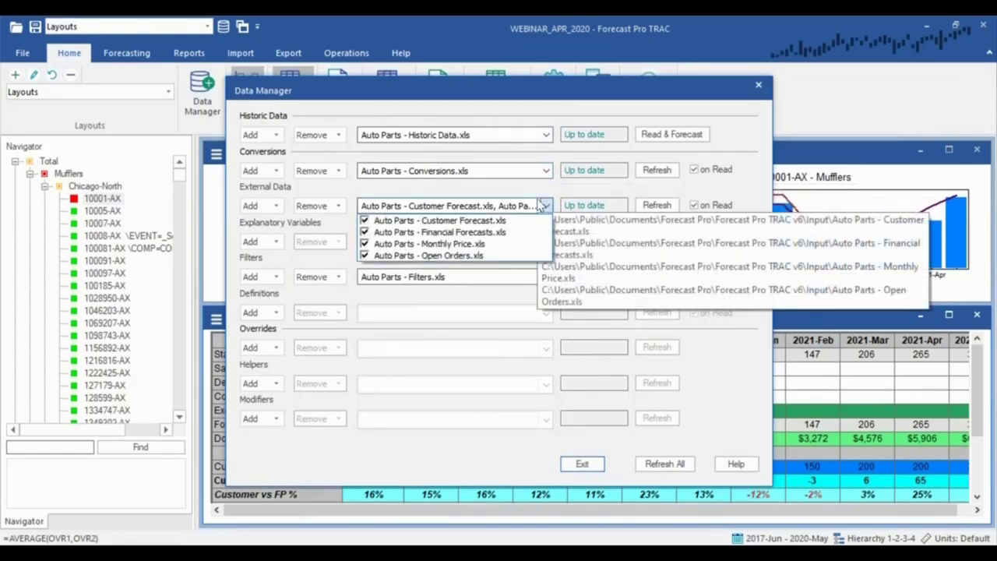
click(603, 360)
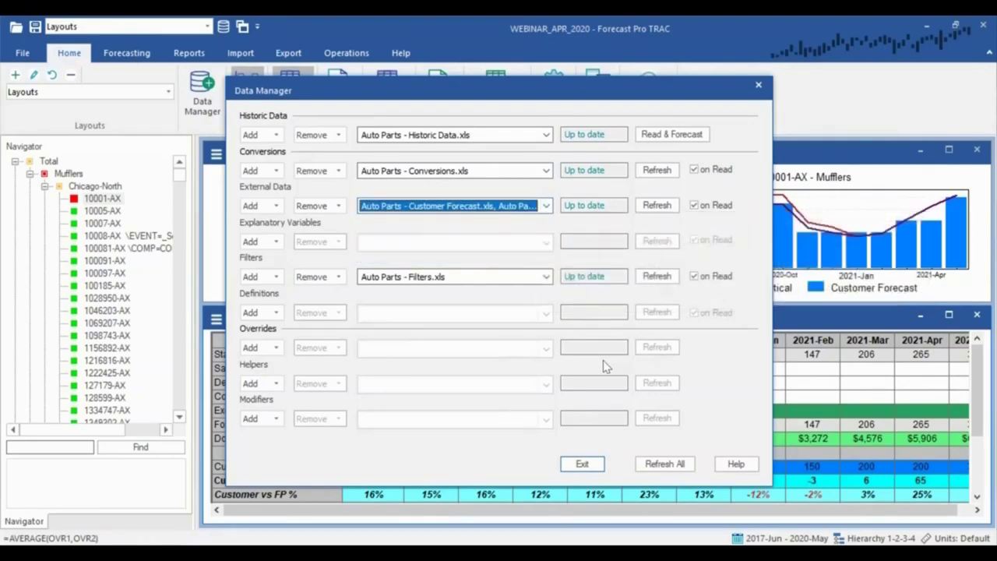
click(581, 463)
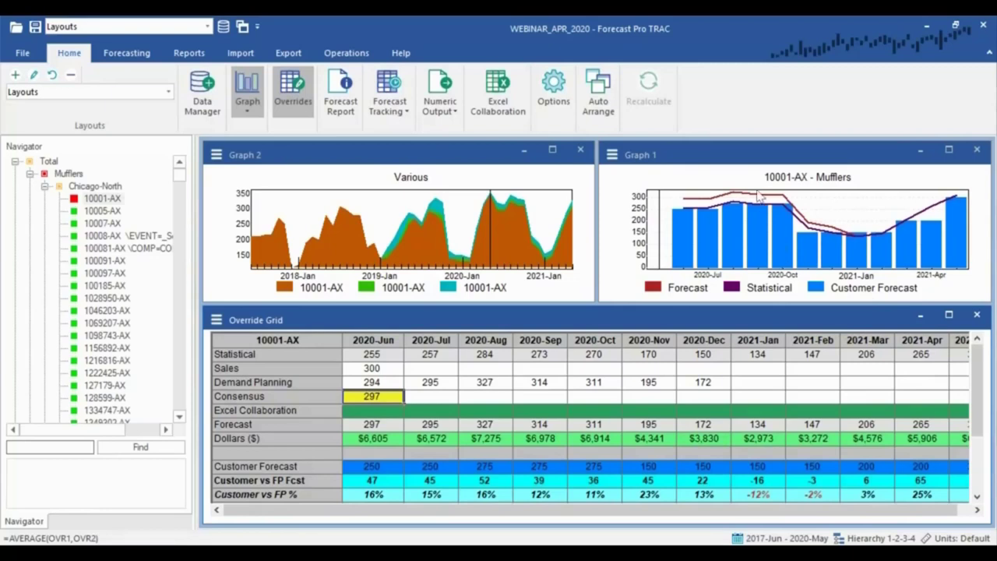
- Examine the Forecast and Dollars ($) rows of SKU 10001-AX in the Override Grid
mouse_move(699, 208)
mouse_move(882, 239)
drag(982, 404, 980, 445)
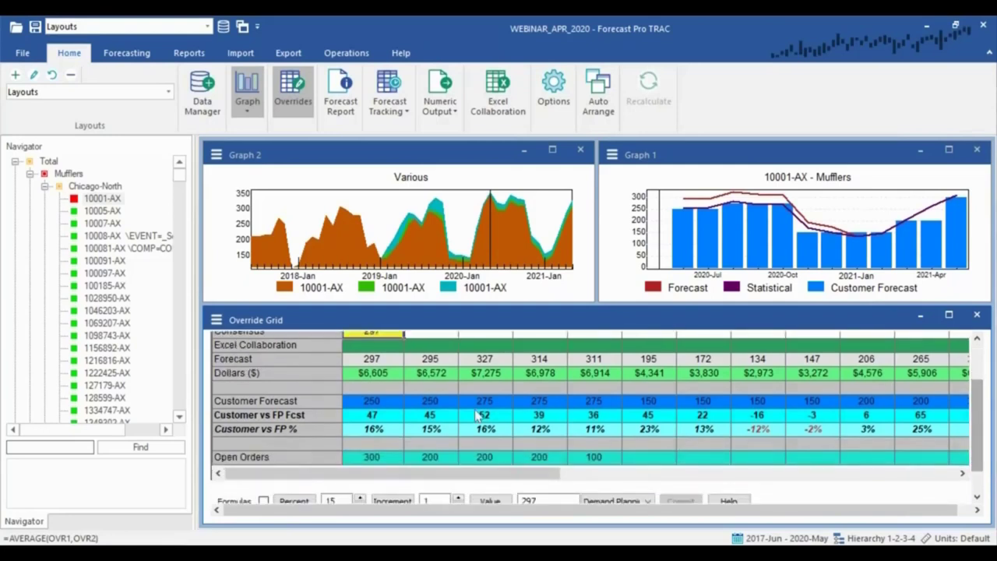
click(296, 376)
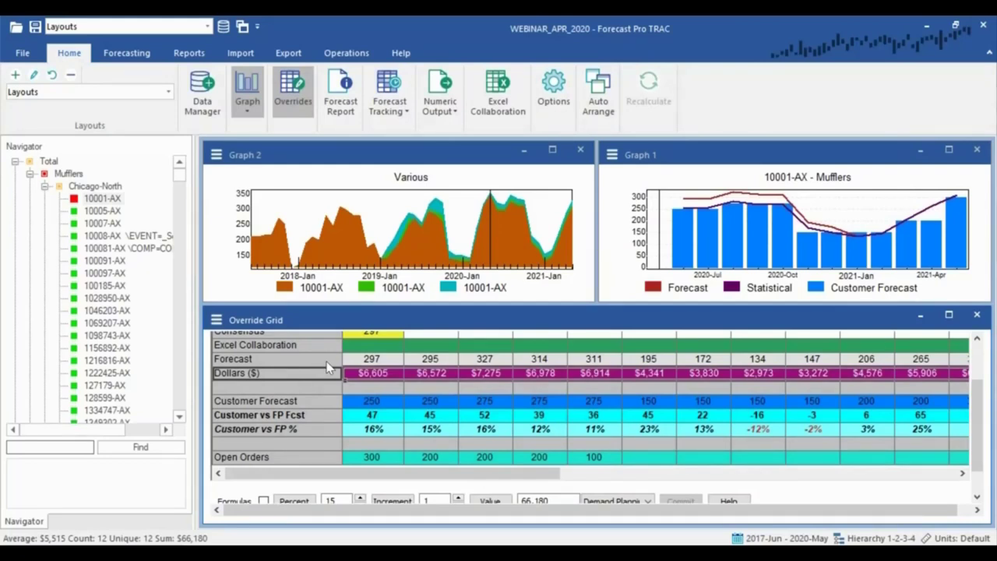
click(328, 363)
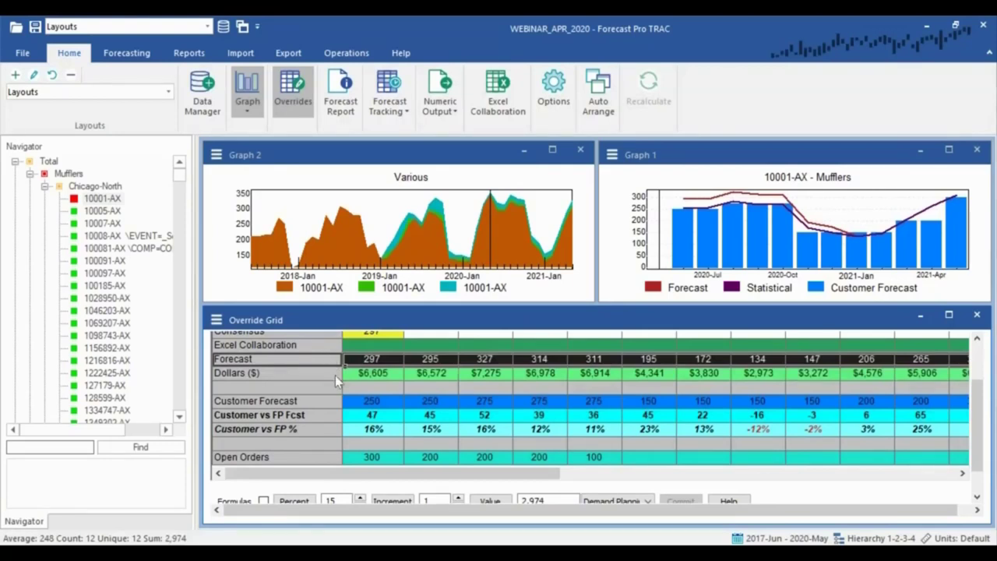
click(333, 375)
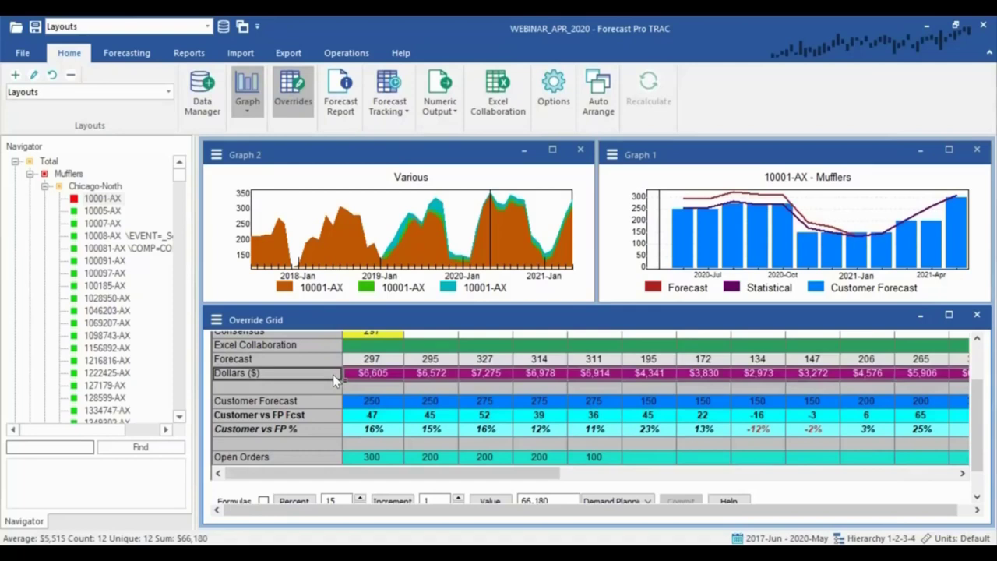
click(371, 374)
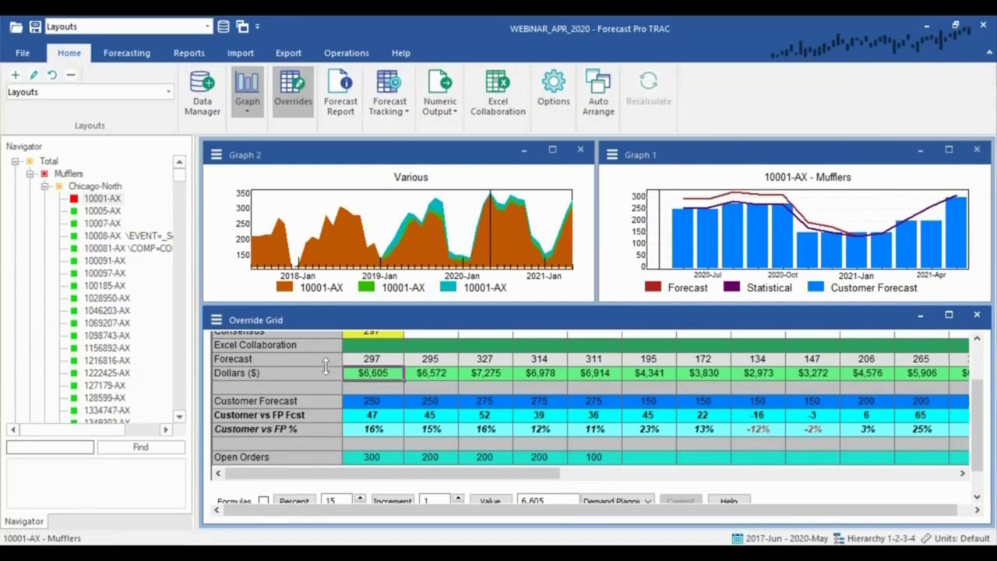
- Inspect the Customer Forecast, Customer vs FP Fcst, Customer vs FP % and Open Orders rows of SKU 10001-AX
click(335, 401)
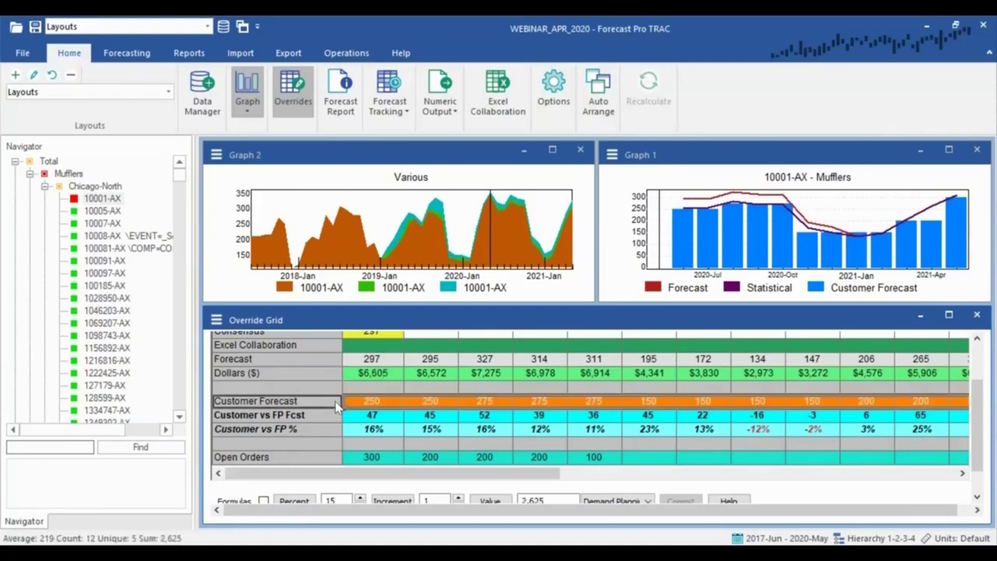
click(378, 402)
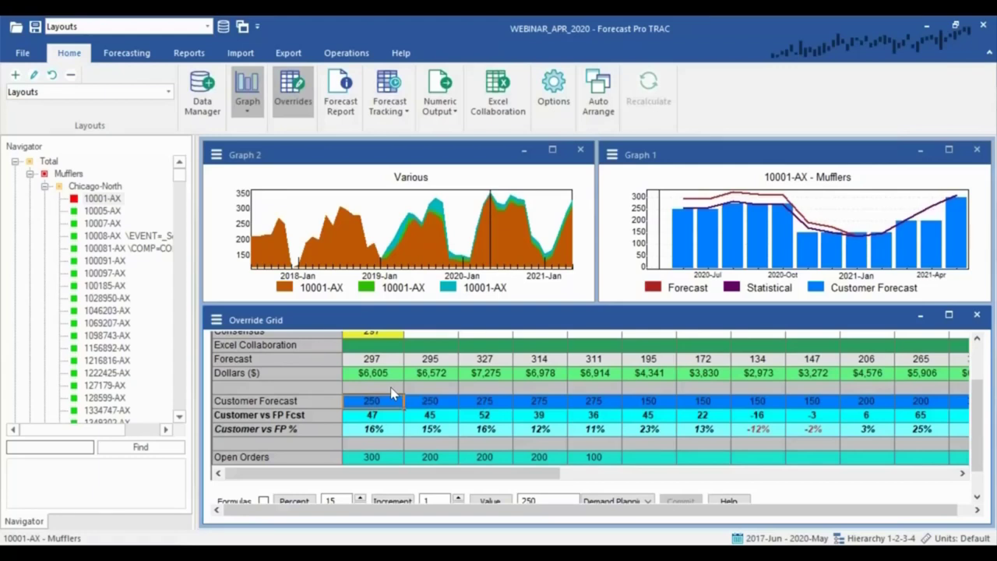
click(382, 416)
click(388, 433)
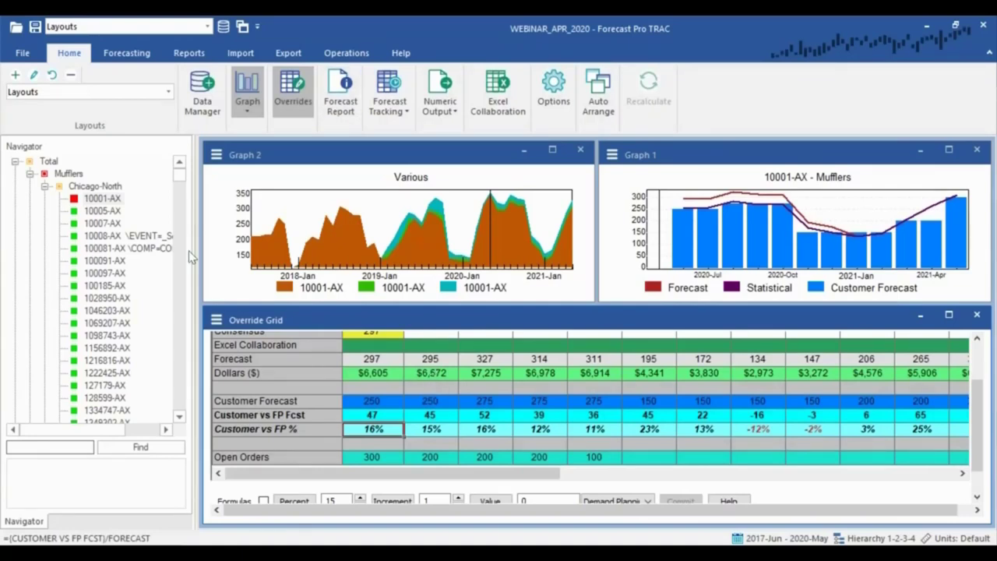
click(265, 457)
click(354, 458)
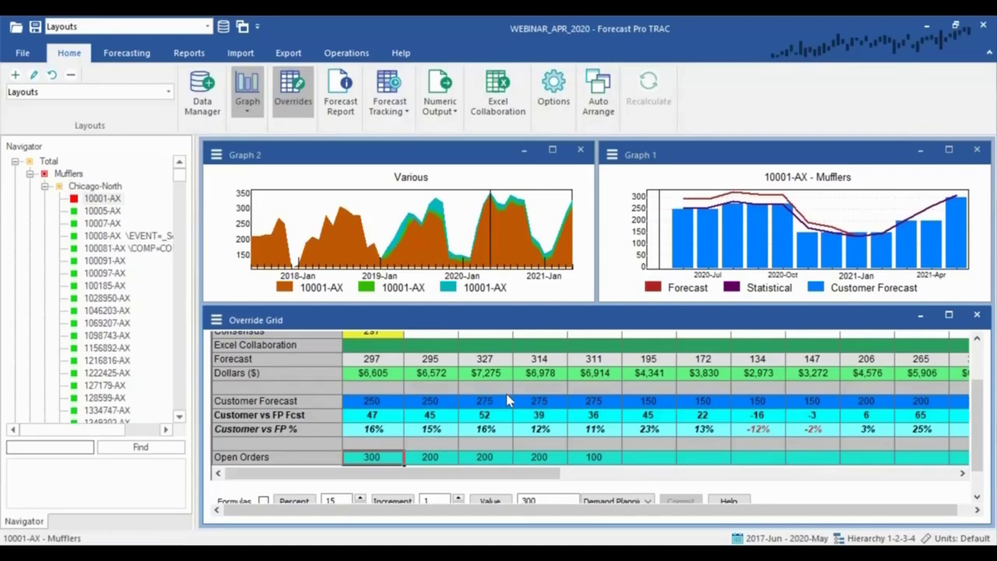
- Apply the 8 - Waterfall layout and view the tracking report's series analysis for SKU 10001-AX
click(158, 95)
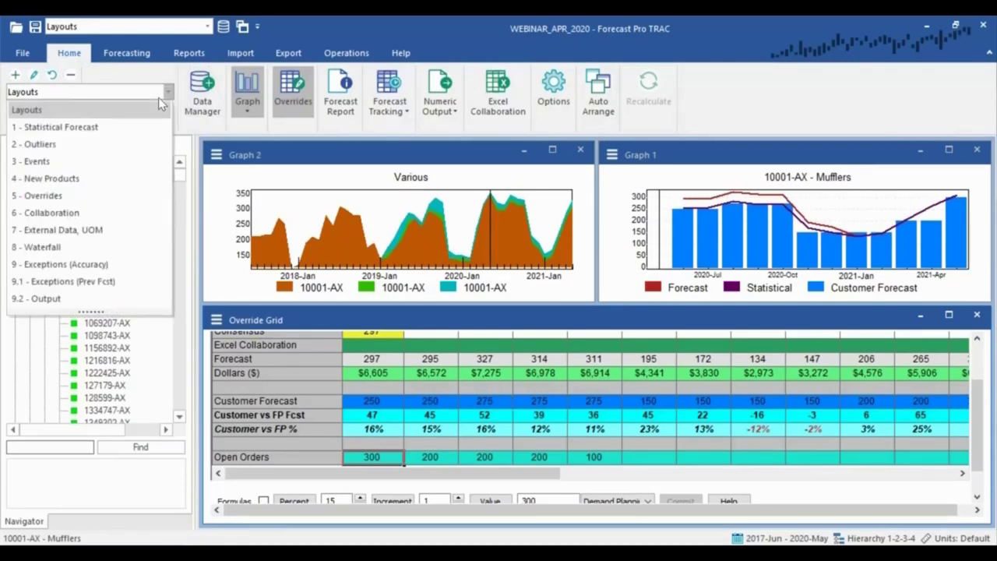
click(743, 123)
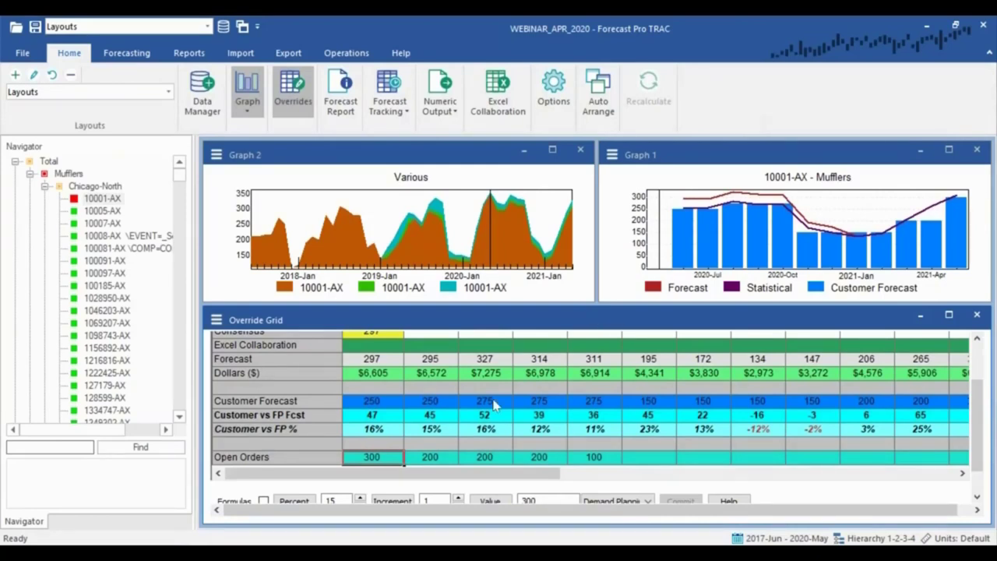
scroll(497, 405, up, 2)
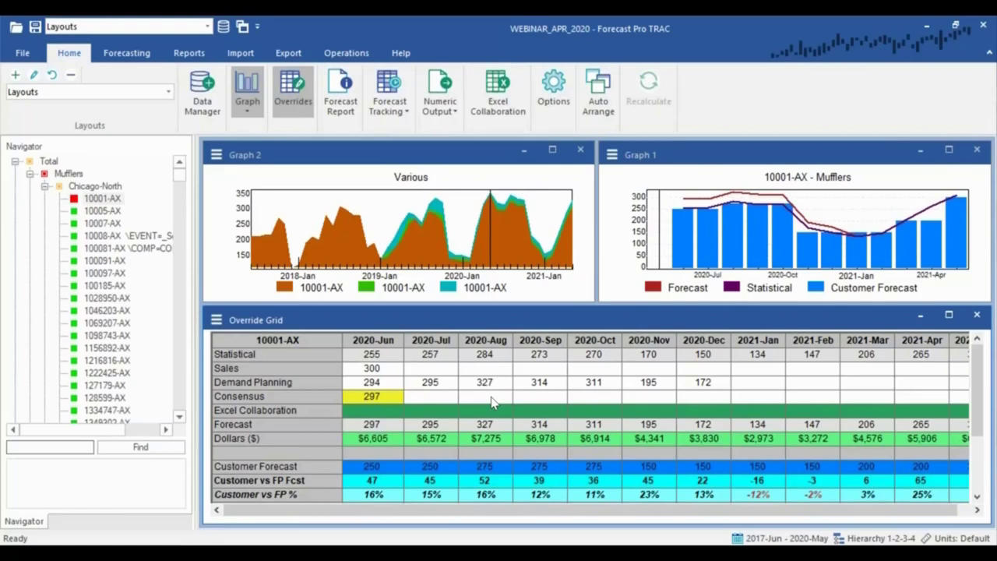
click(89, 91)
click(101, 246)
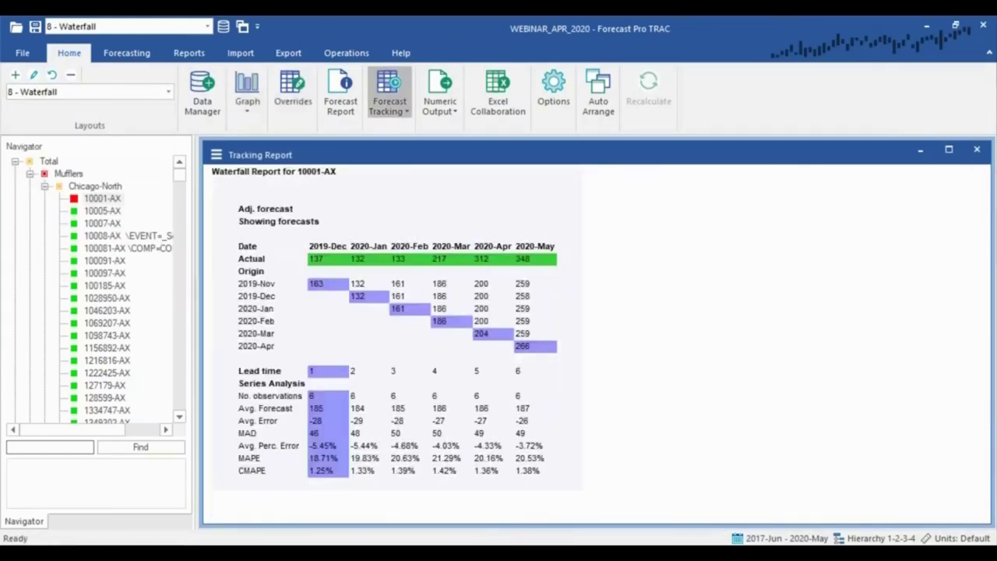
scroll(599, 315, up, 4)
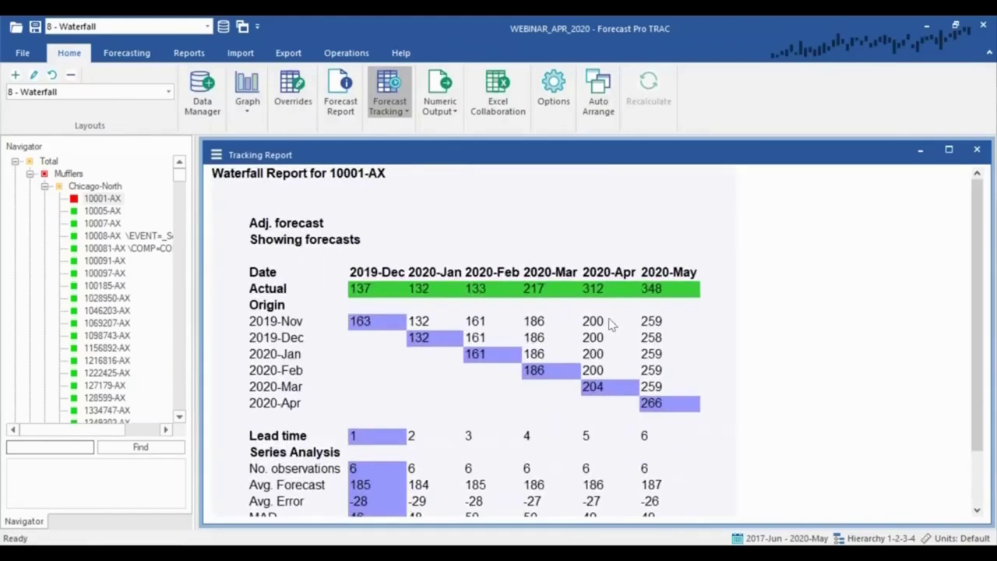
drag(976, 356, 979, 432)
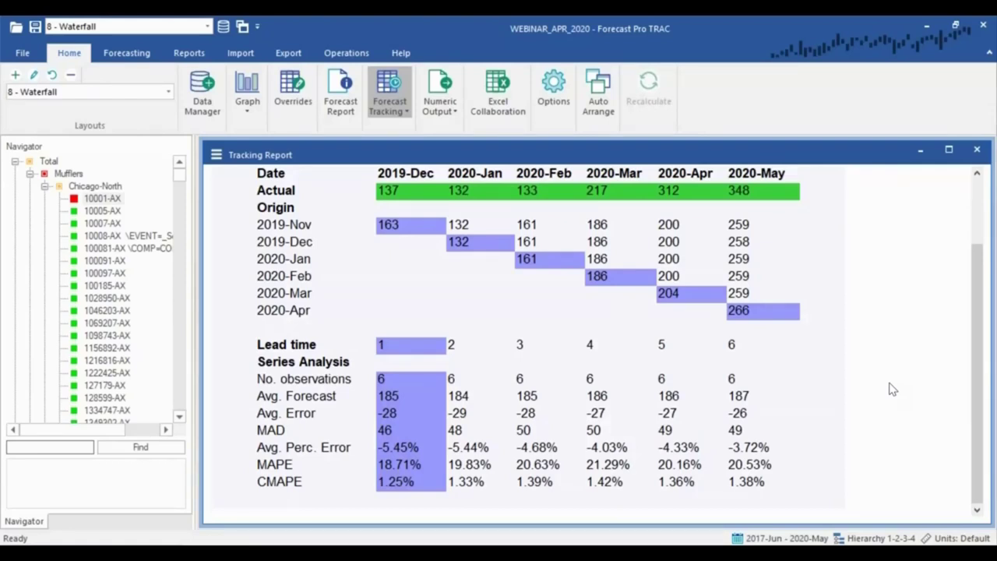
- Browse the waterfall reports of the Chicago-North muffler SKUs below 10001-AX and return to 10001-AX
click(110, 200)
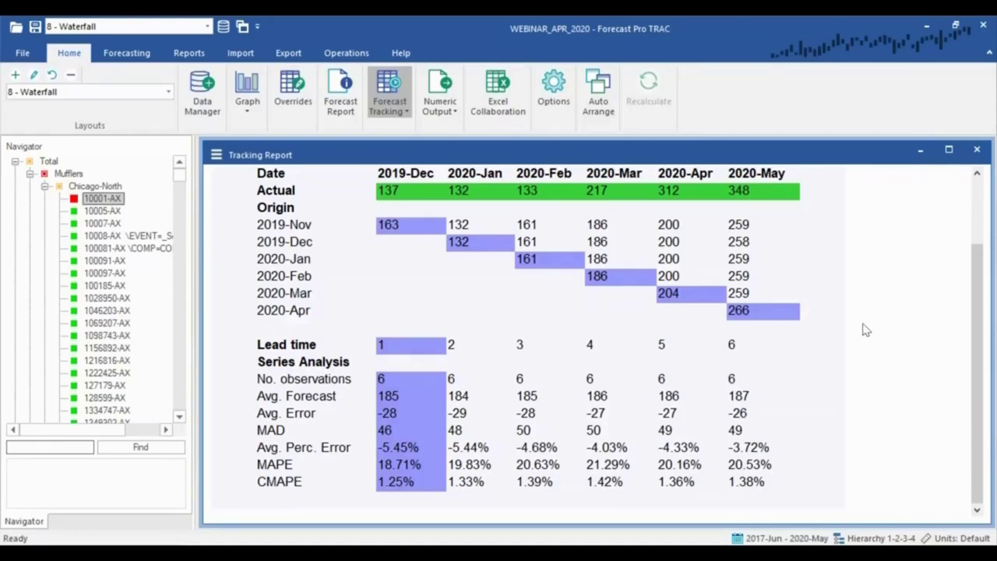
key(Down)
key(Down)
key(Down)
key(Down)
key(Down)
key(Down)
key(Down)
key(Down)
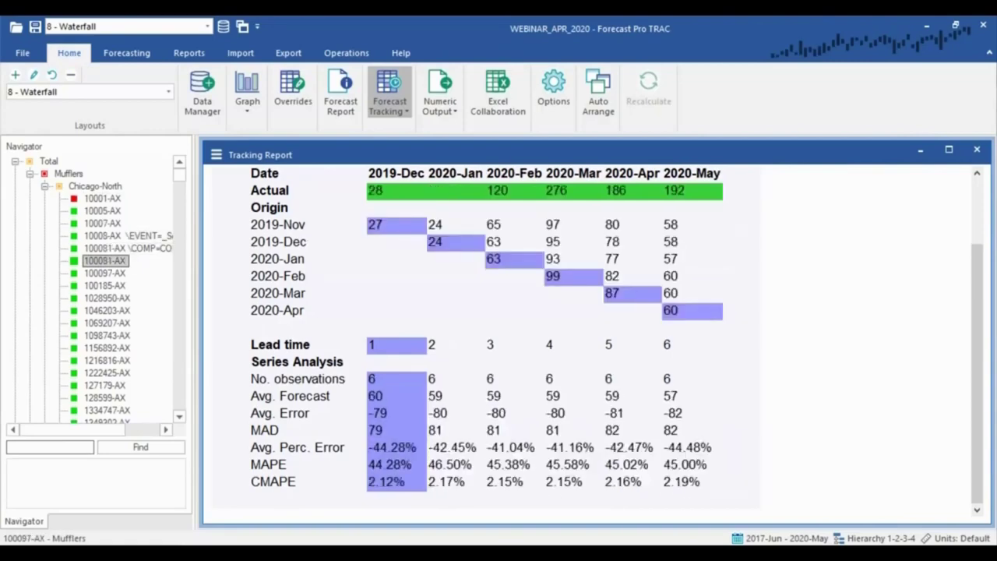
key(Up)
key(Up)
key(Up)
key(Up)
key(Up)
key(Up)
key(Up)
key(Up)
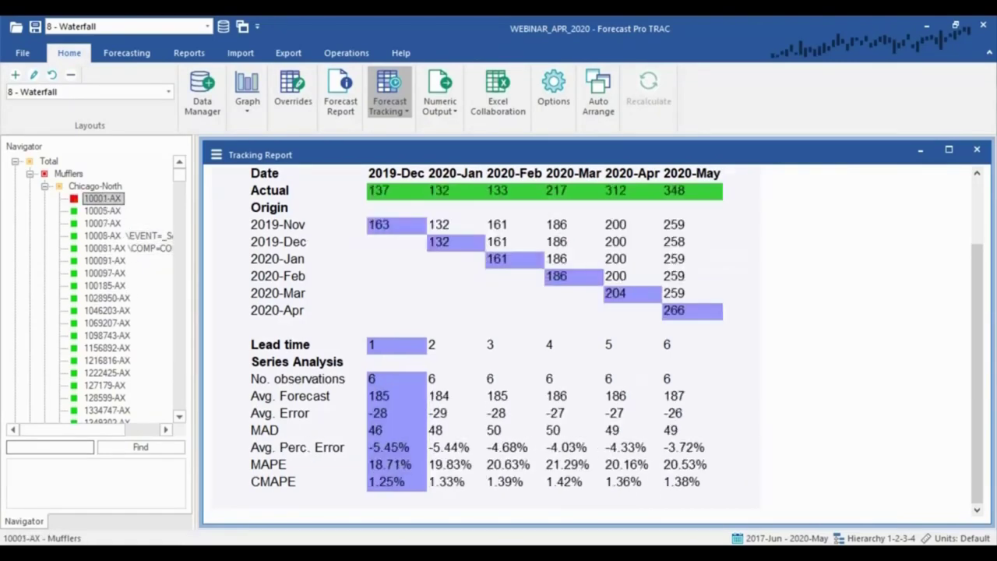
- View the waterfall report at the Total level of the hierarchy and return to SKU 10001-AX
key(Up)
key(Up)
key(Up)
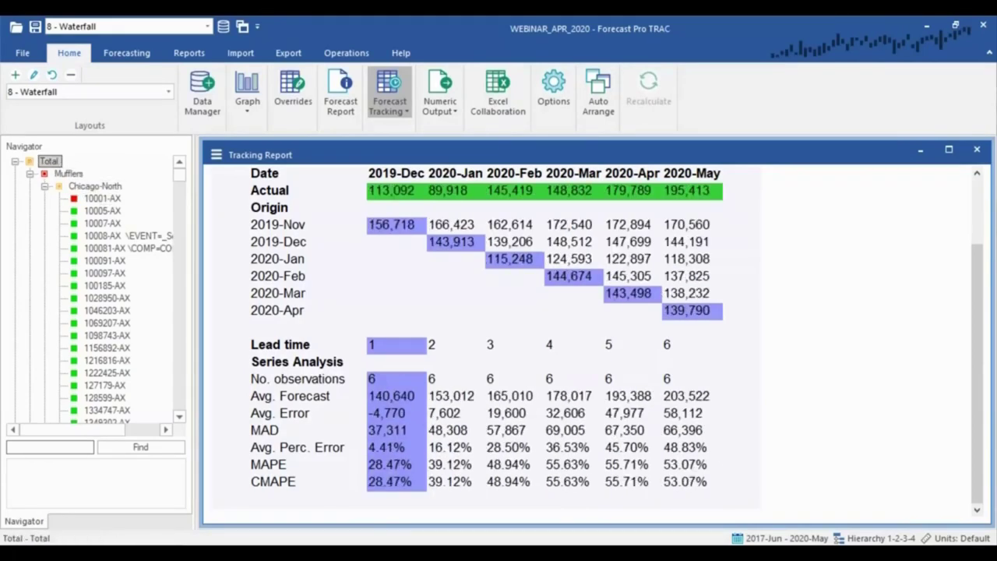
key(Down)
key(Down)
key(Down)
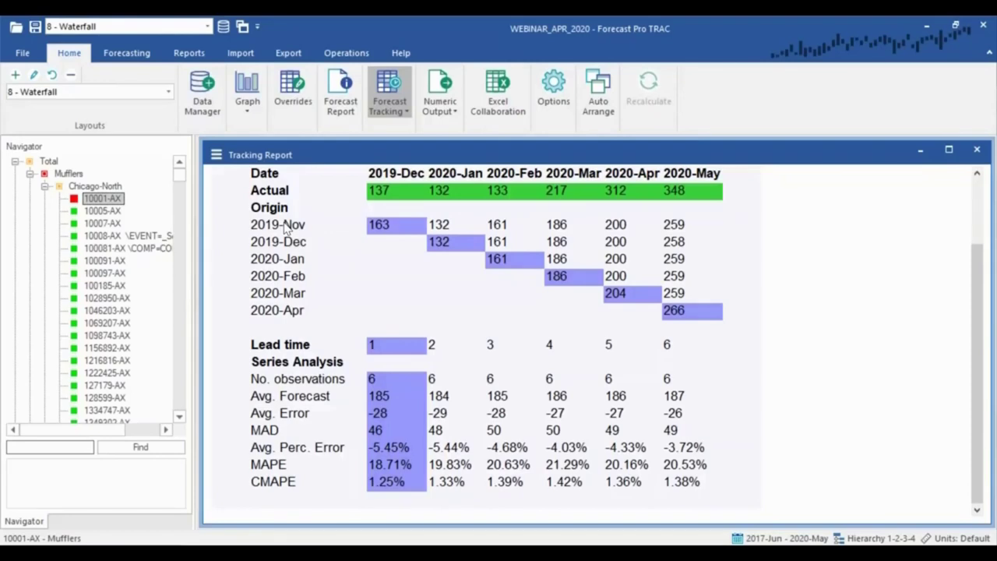
- Highlight the forecasts of SKU 10001-AX made from the 2019-Nov, 2019-Dec and 2020-Jan origins one after another
drag(285, 227, 695, 225)
drag(390, 227, 709, 227)
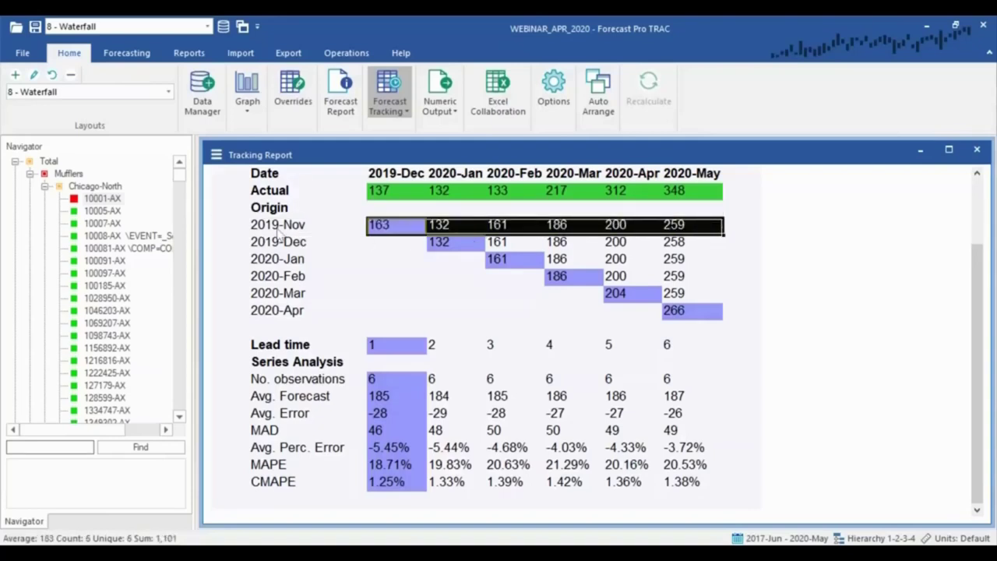
click(308, 248)
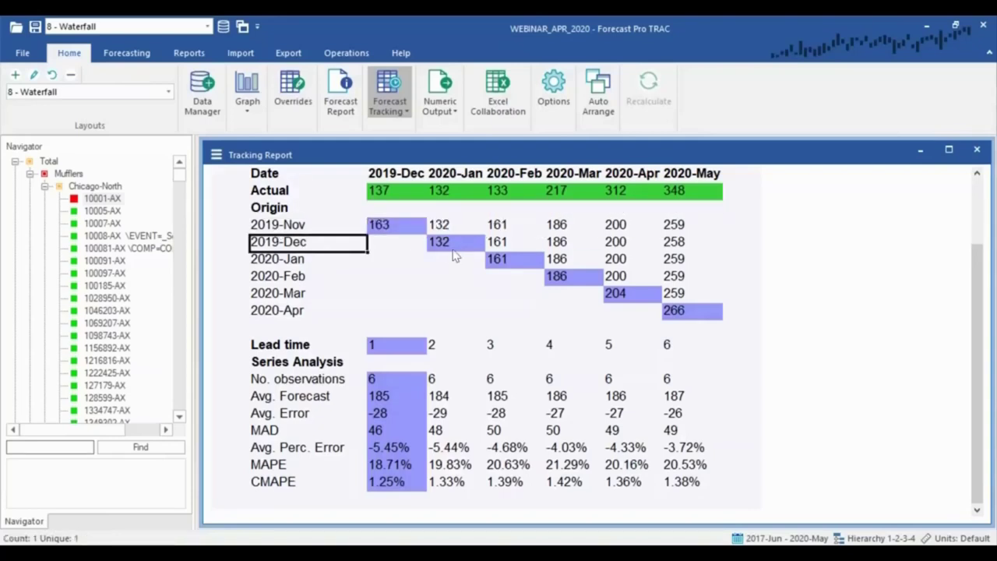
drag(457, 249, 705, 246)
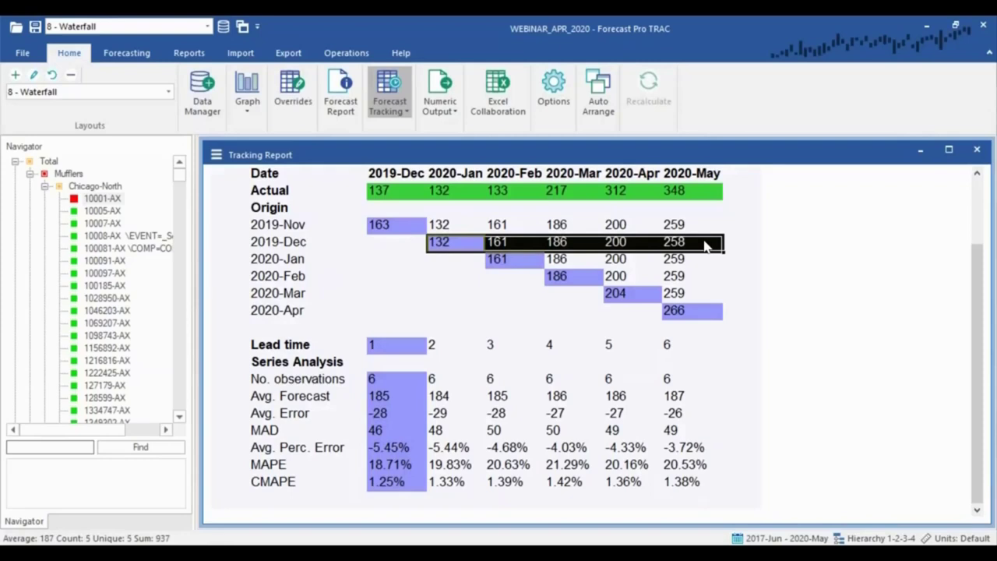
click(309, 263)
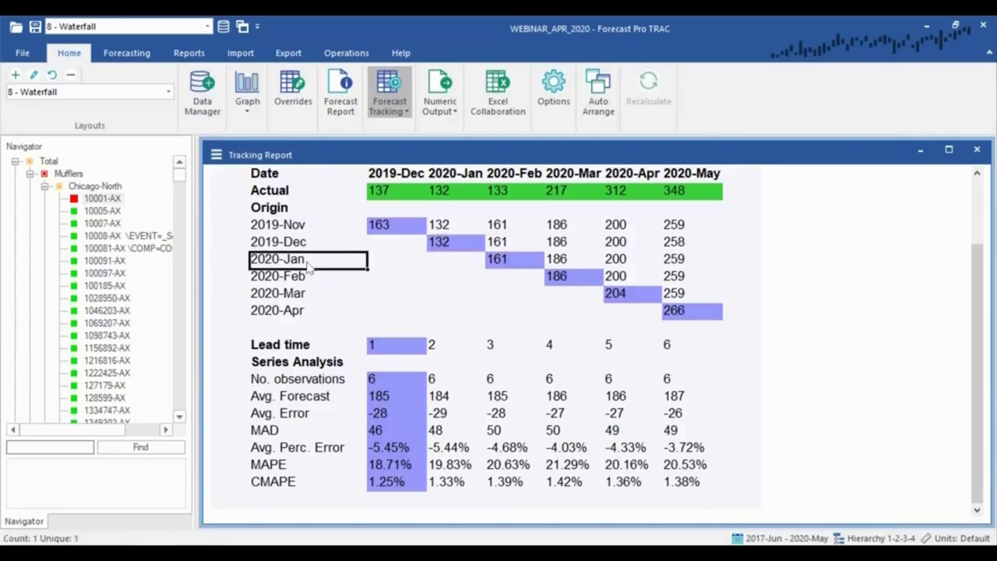
drag(518, 260, 705, 264)
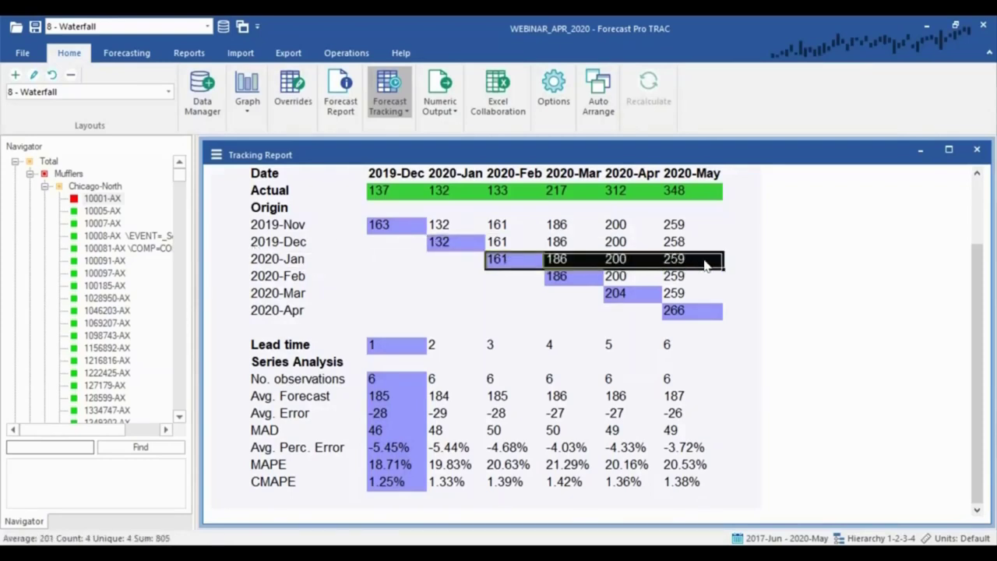
- Compare the forecasts by origin with the Actual row in the waterfall report of SKU 10001-AX
drag(383, 226, 647, 226)
drag(477, 248, 689, 243)
drag(503, 260, 695, 265)
drag(272, 195, 696, 198)
click(413, 205)
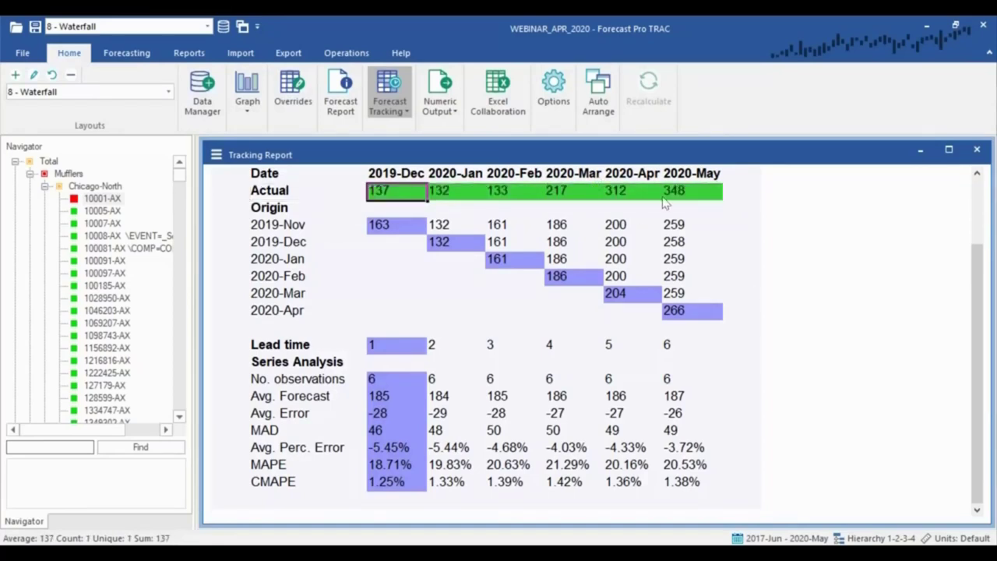
drag(264, 226, 705, 316)
drag(290, 195, 295, 226)
- View the waterfall reports of SKUs 10005-AX and 10007-AX, and return to 10001-AX
click(105, 210)
click(103, 223)
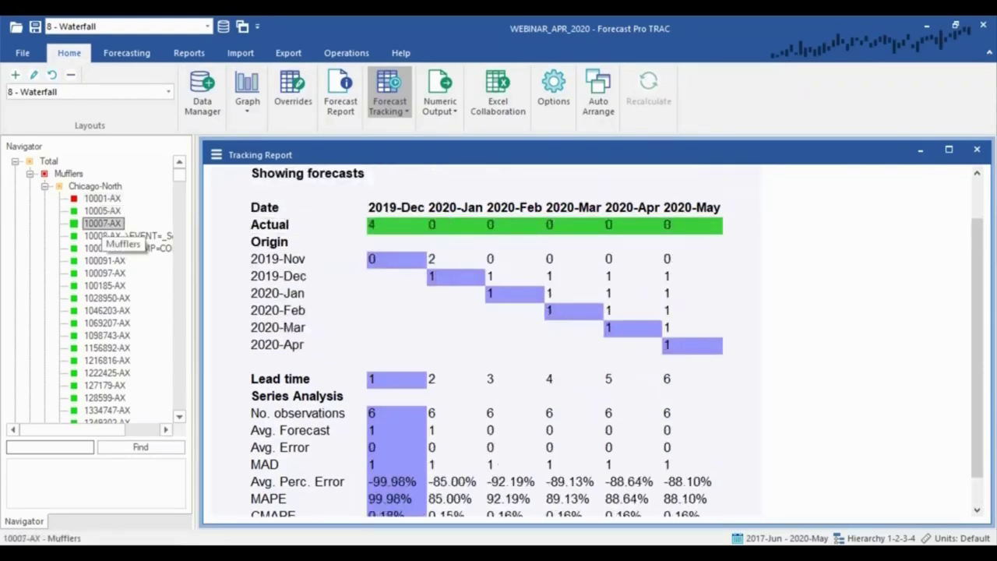
click(102, 198)
scroll(592, 319, down, 1)
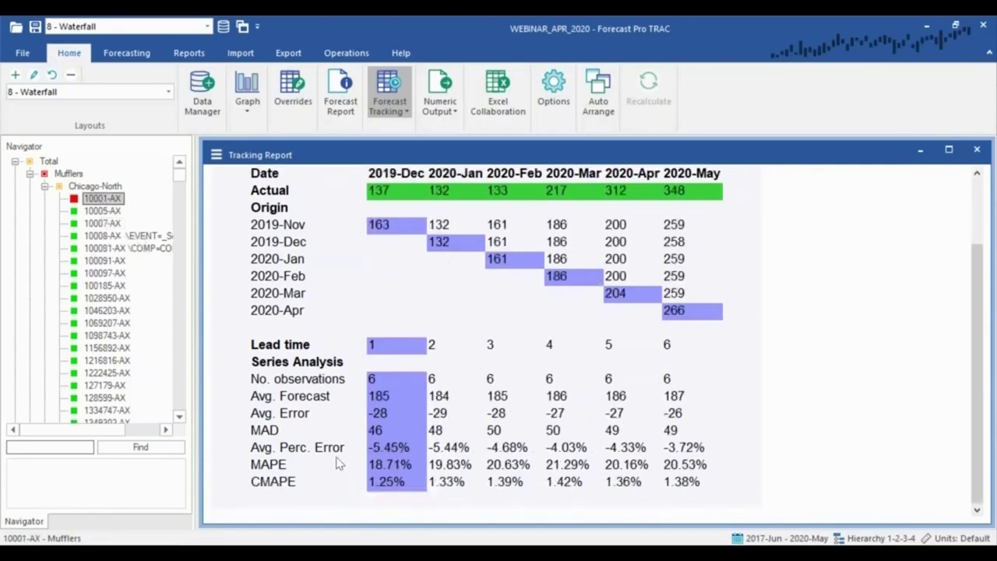
- Inspect the MAD and MAPE of SKU 10001-AX for lead time 1
click(310, 466)
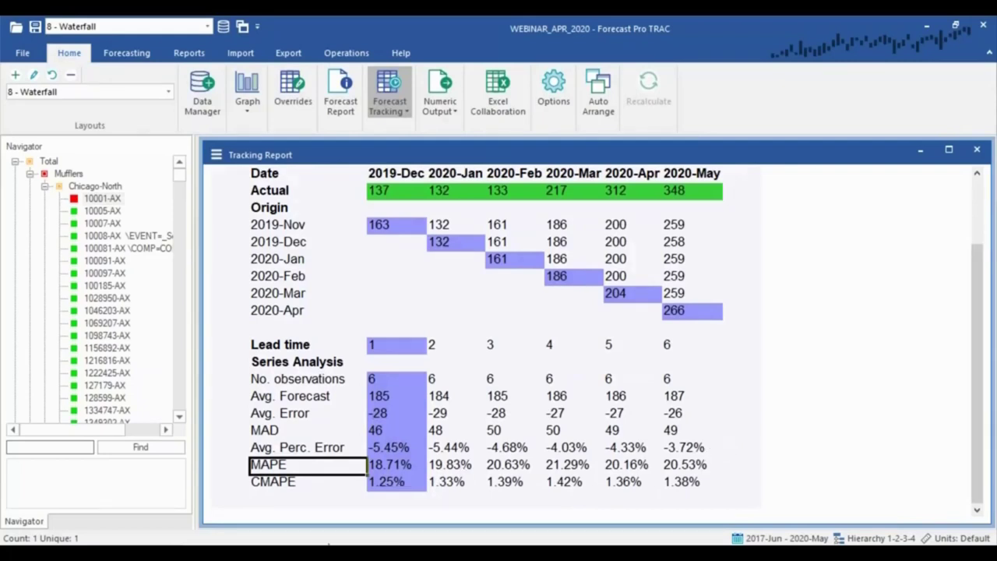
drag(295, 433, 394, 431)
click(399, 465)
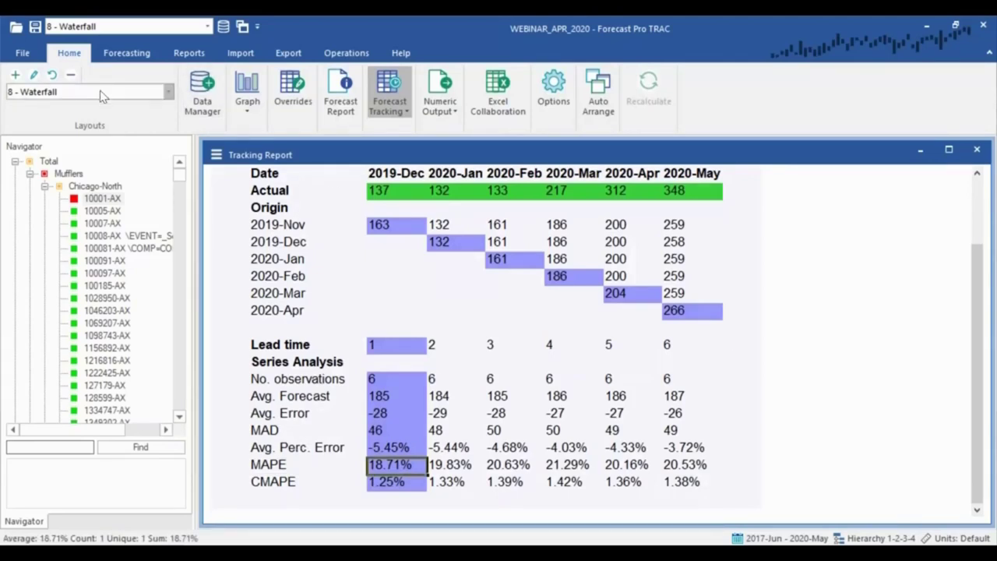
- Load the 9 - Exceptions (Accuracy) layout and show the % Deviation and MAPE columns of its two exception reports
click(168, 91)
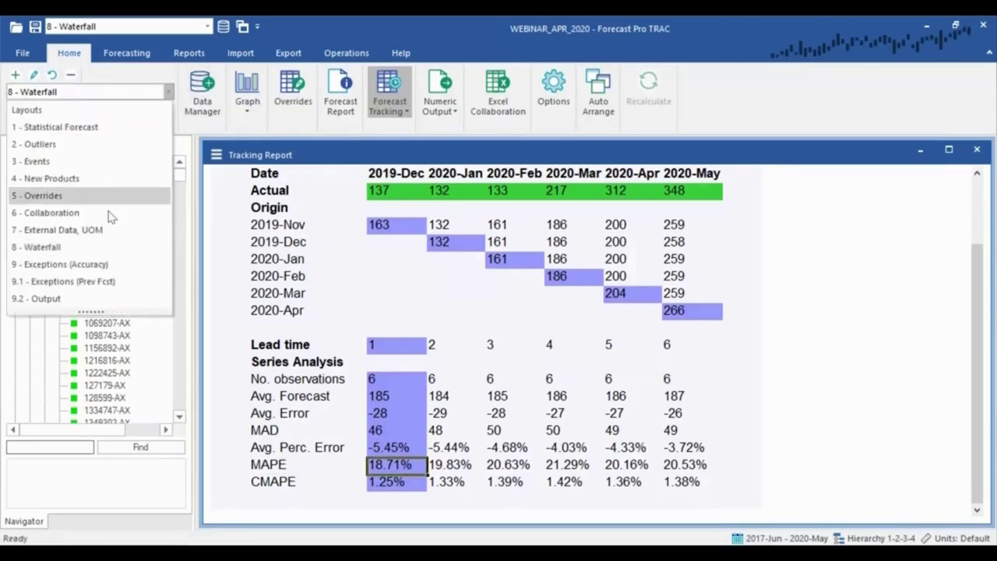
click(109, 265)
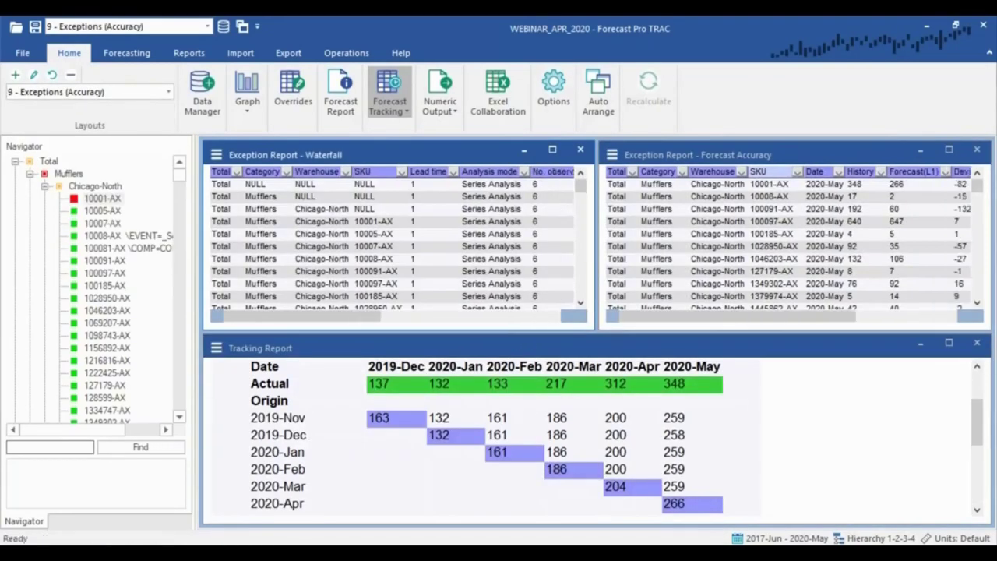
drag(739, 317, 835, 317)
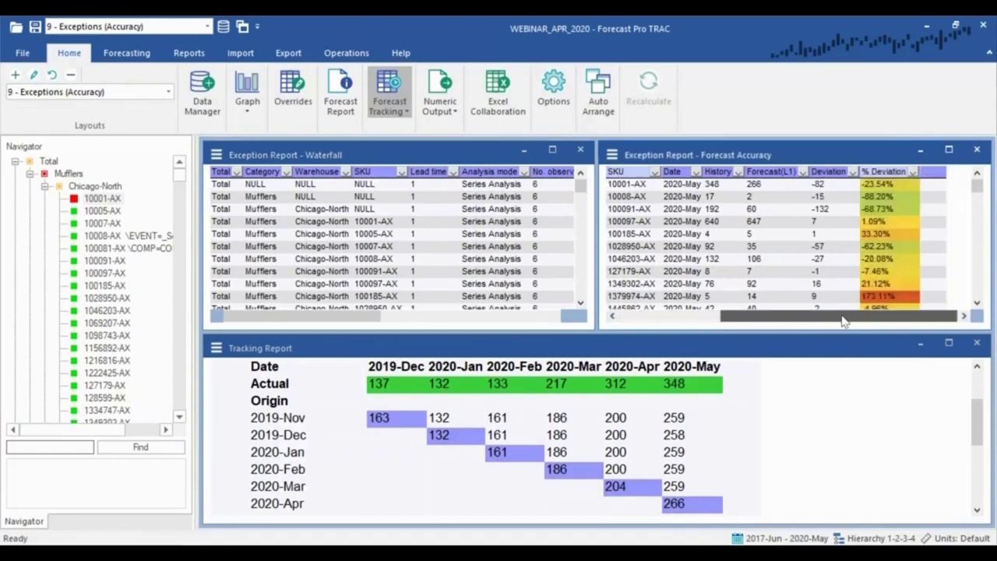
drag(350, 316, 524, 327)
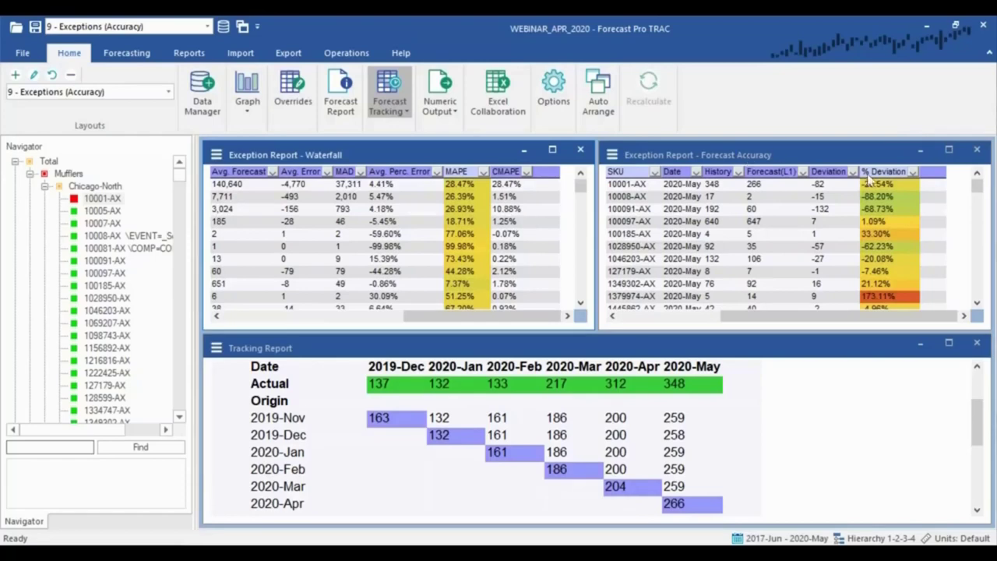
- Examine the % Deviation values in the Forecast Accuracy exception report, including those of SKUs 1349302-AX and 1379974-AX
drag(873, 176, 892, 295)
click(884, 283)
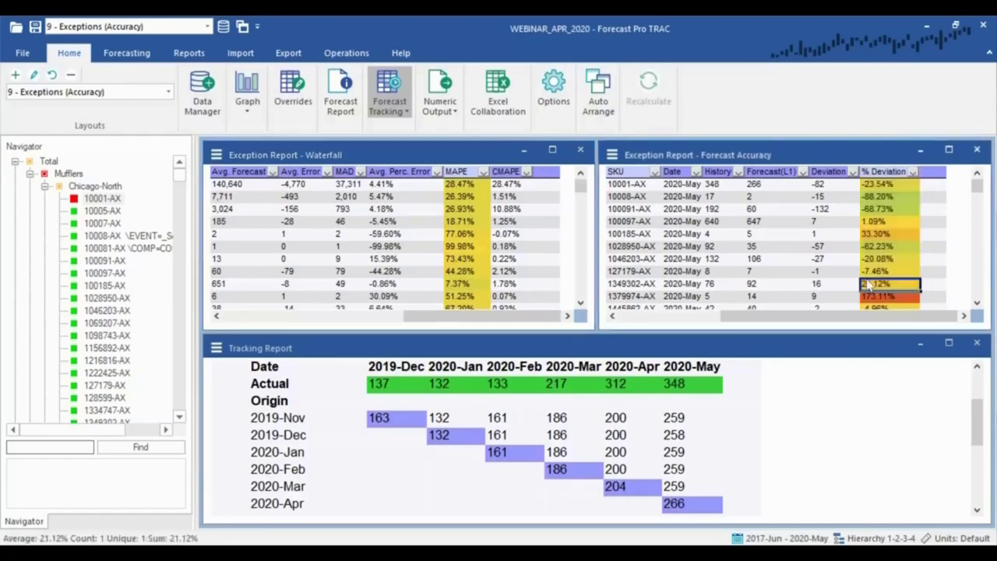
scroll(884, 234, down, 3)
click(885, 197)
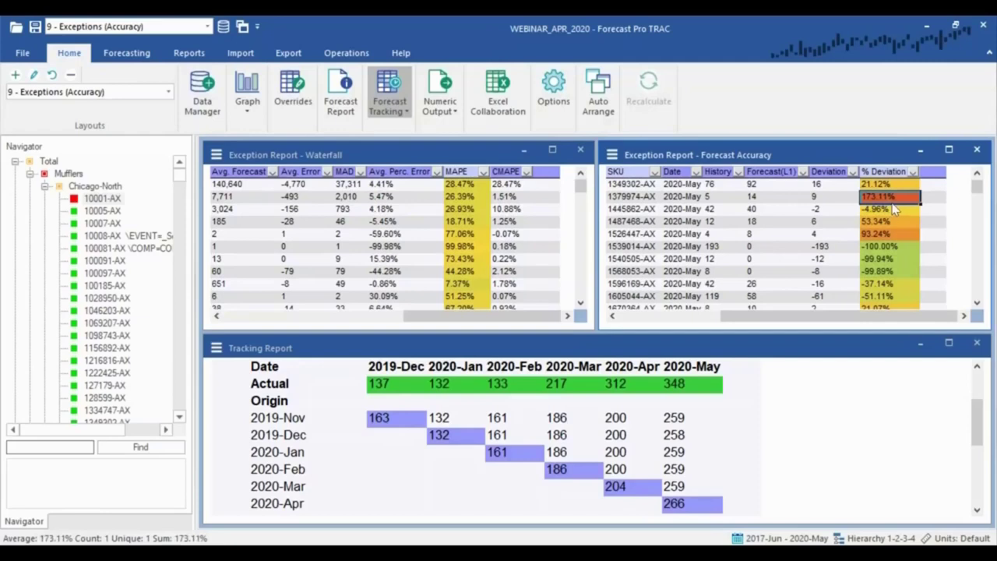
scroll(876, 201, up, 2)
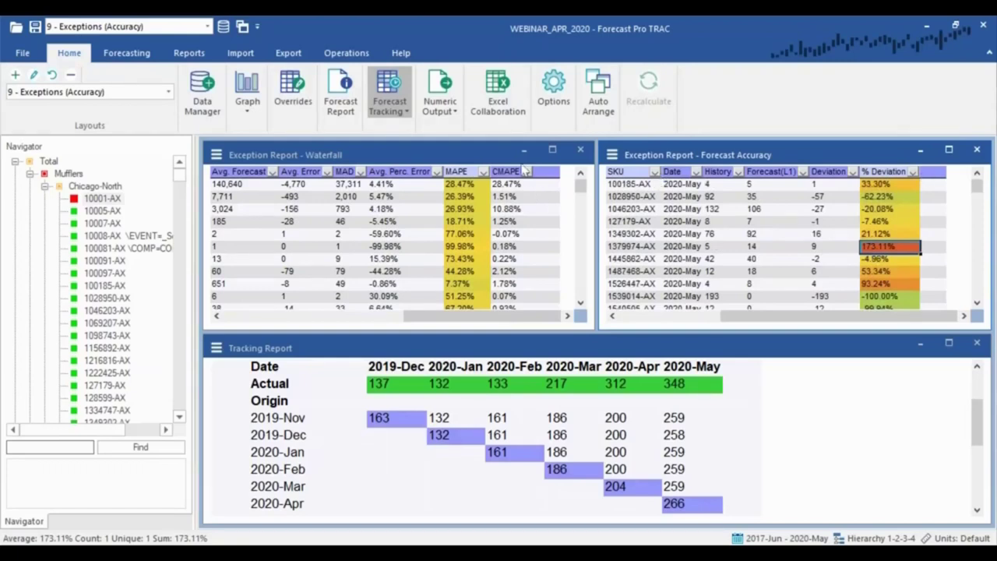
- Sort the Waterfall exception report by MAPE in descending order and show the tracking report of its first item
click(483, 172)
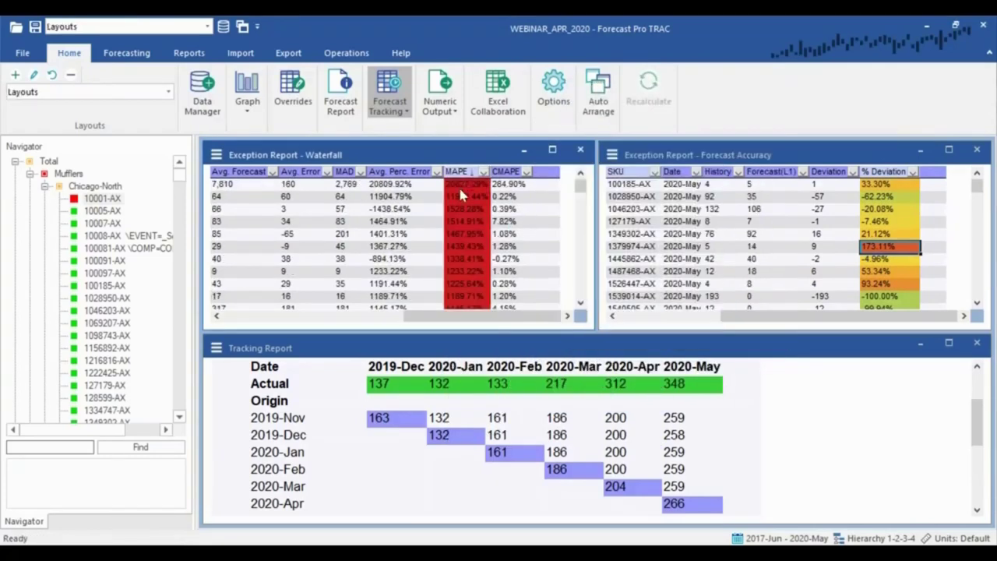
click(461, 185)
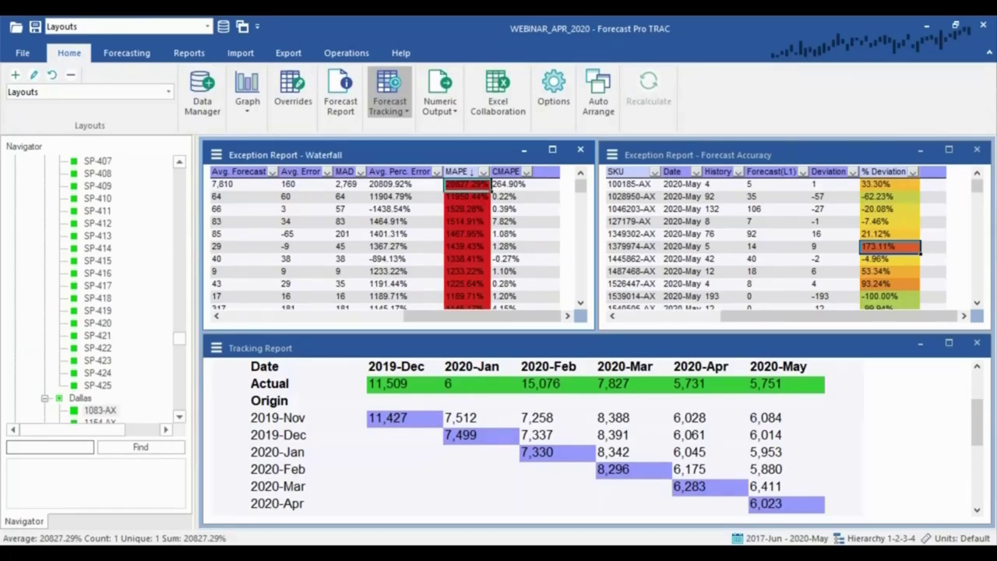
- Load the 9.1 - Exceptions (Prev Fcst) layout and highlight the Forecast and Previous Forecast 1 rows of SKU 1083-AX in turn
click(125, 91)
click(70, 281)
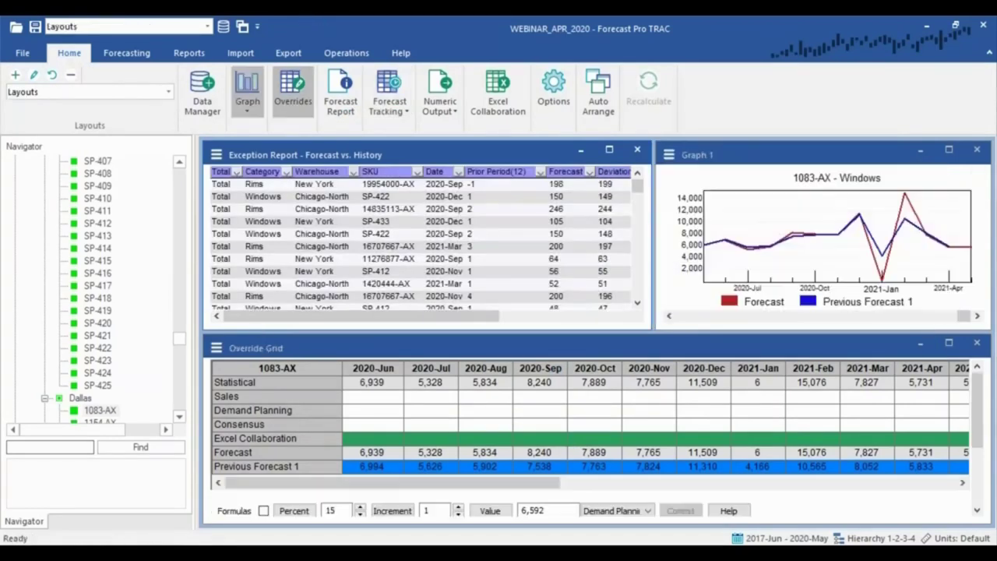
click(208, 57)
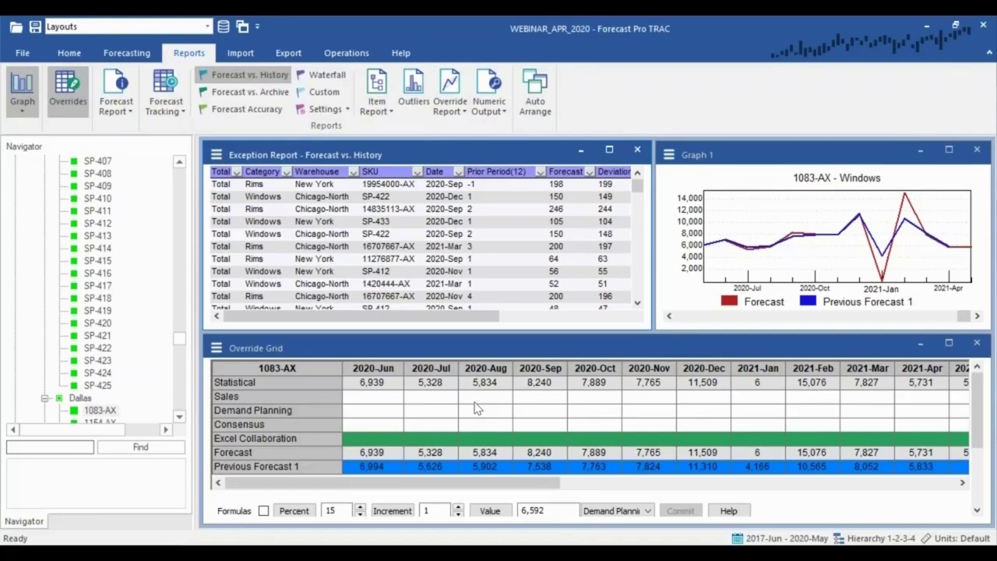
click(284, 460)
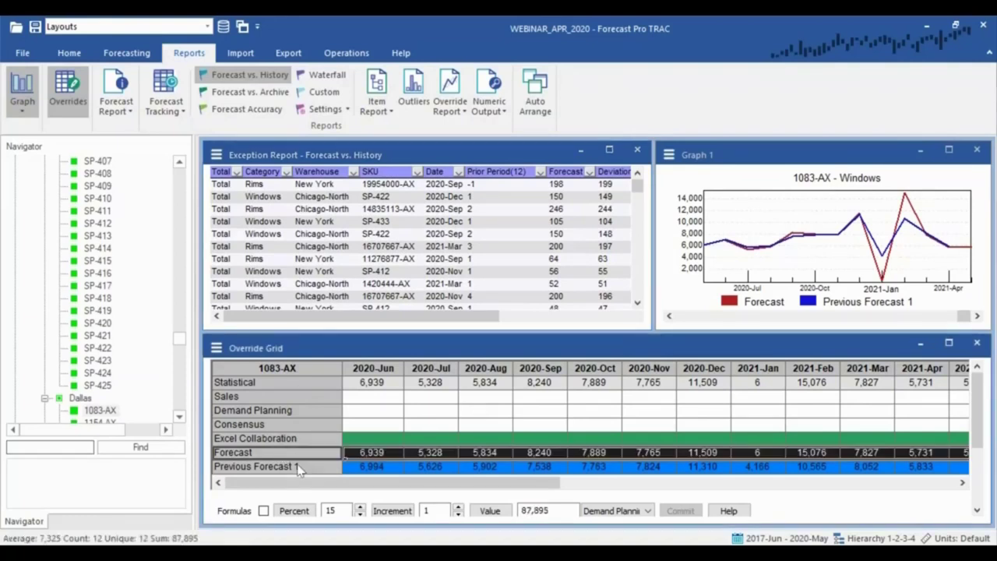
click(302, 472)
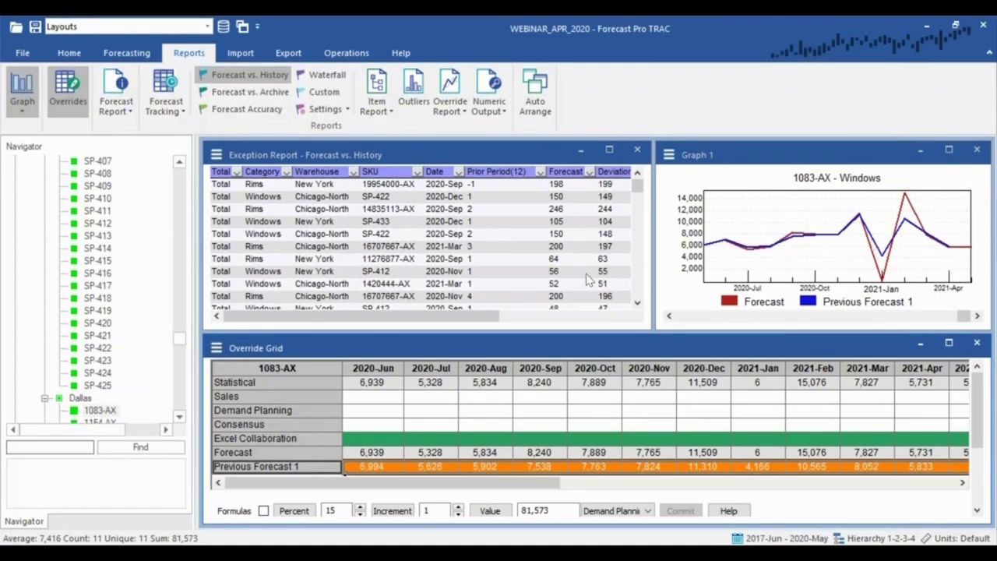
- Examine the % Deviation column in the Forecast vs. History report, and compare the prior period and forecast of SKU 19954000-AX for 2020-Sep
drag(487, 316, 602, 321)
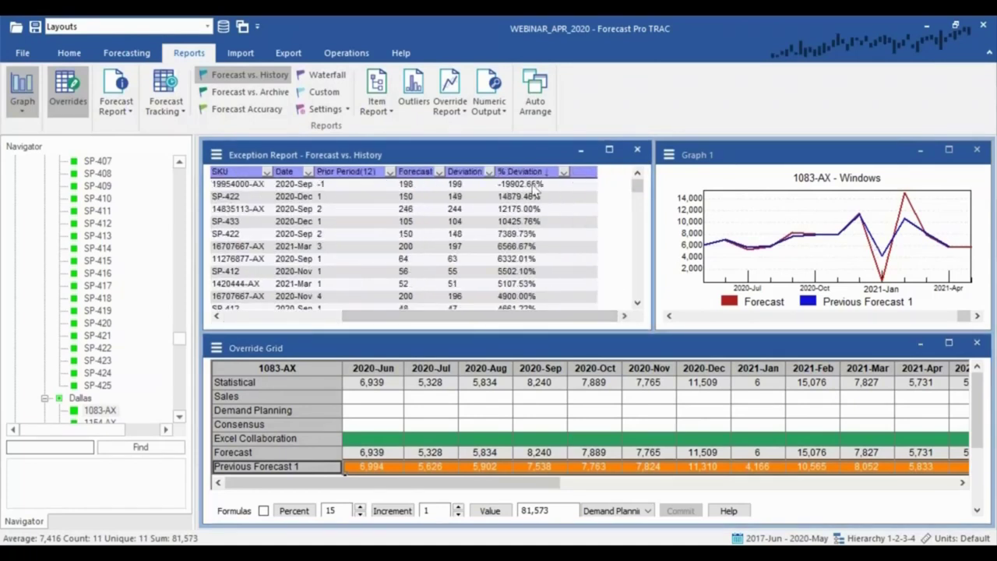
drag(531, 176, 526, 316)
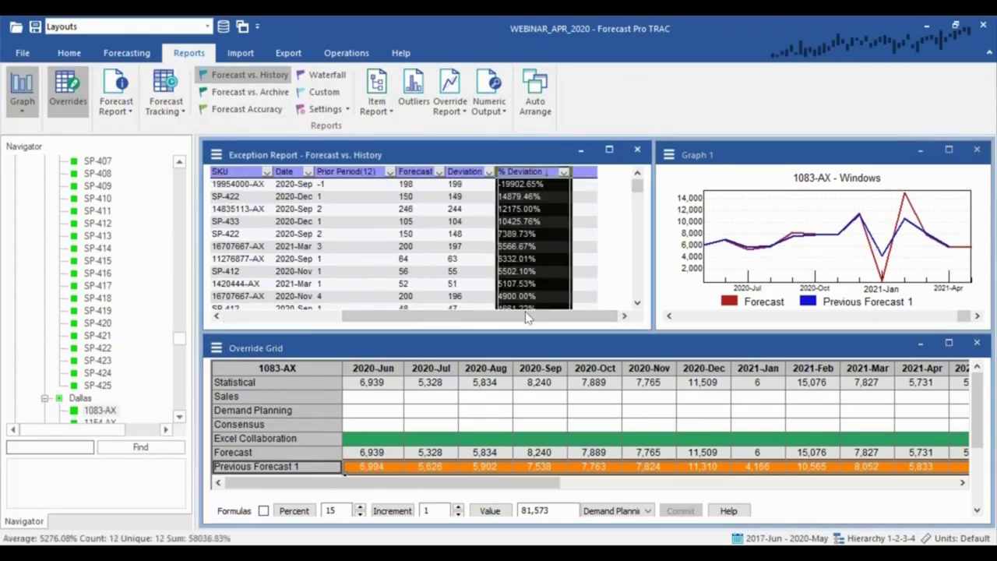
click(535, 185)
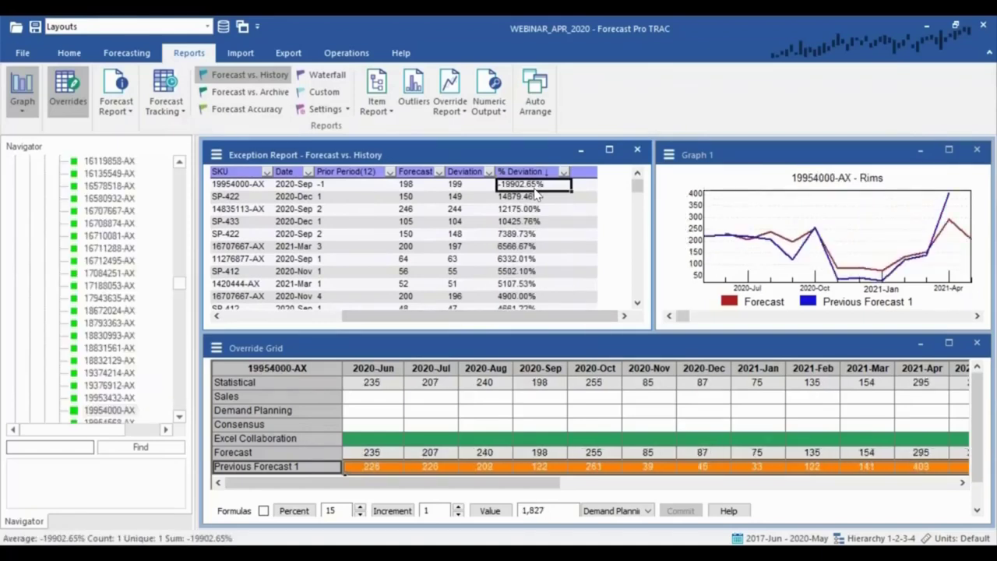
click(345, 186)
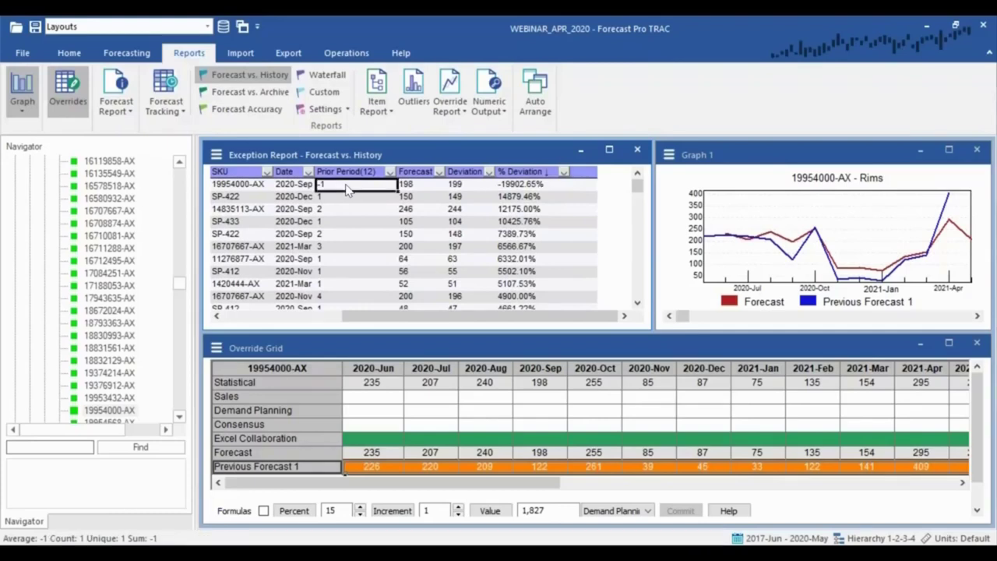
click(409, 186)
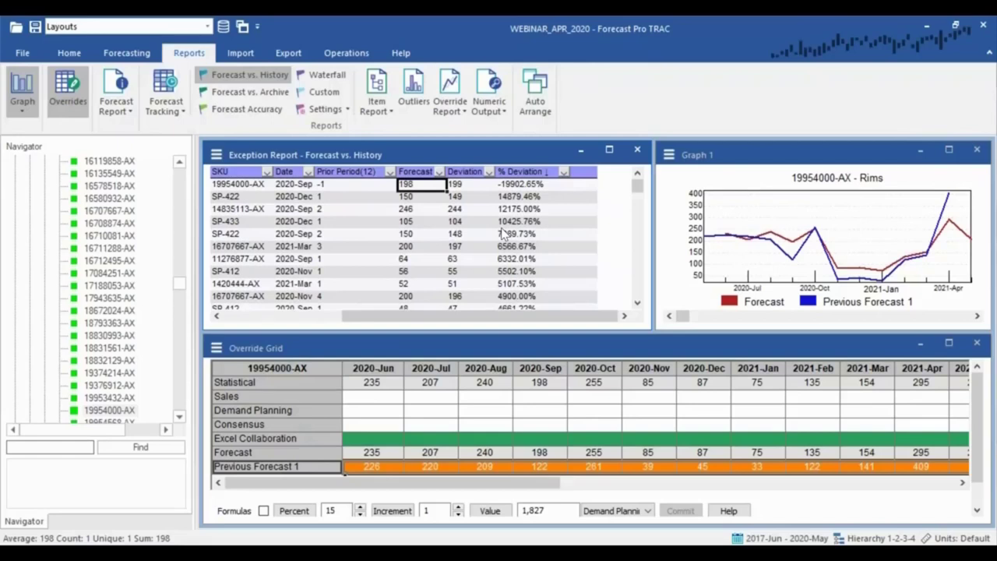
- Load the 9.2 - Output layout to show the numeric output table, and review the list of saved layouts
click(207, 26)
click(78, 232)
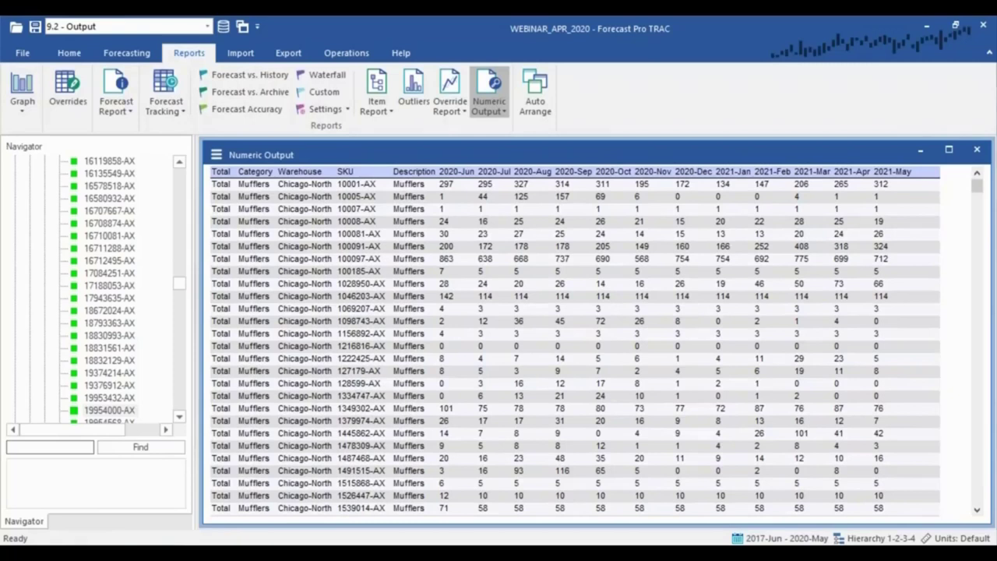
click(178, 26)
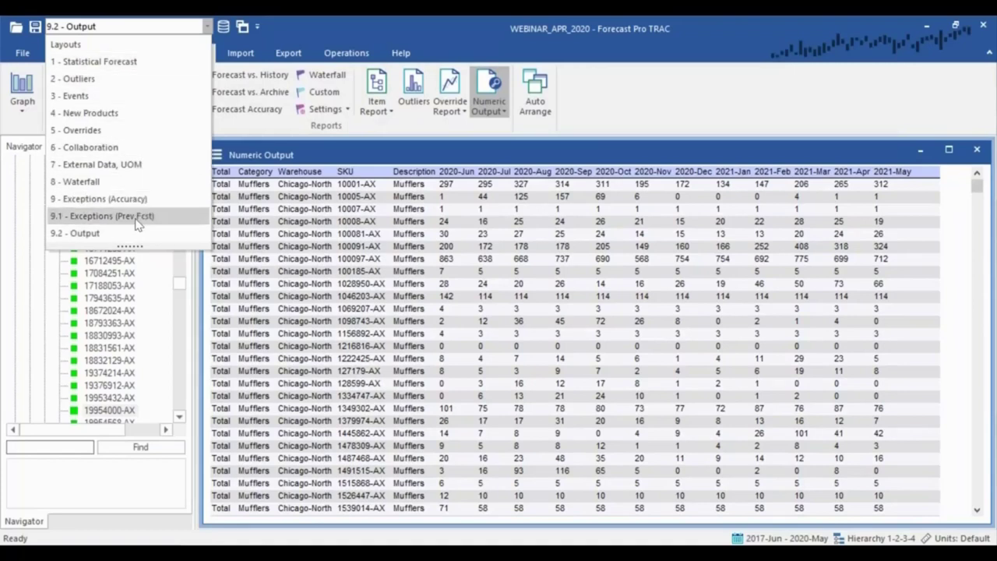
- View the Save This Page to Excel option for the numeric output, and highlight the rows from SKU 10001-AX to 1478309-AX
click(364, 238)
click(363, 235)
right_click(364, 236)
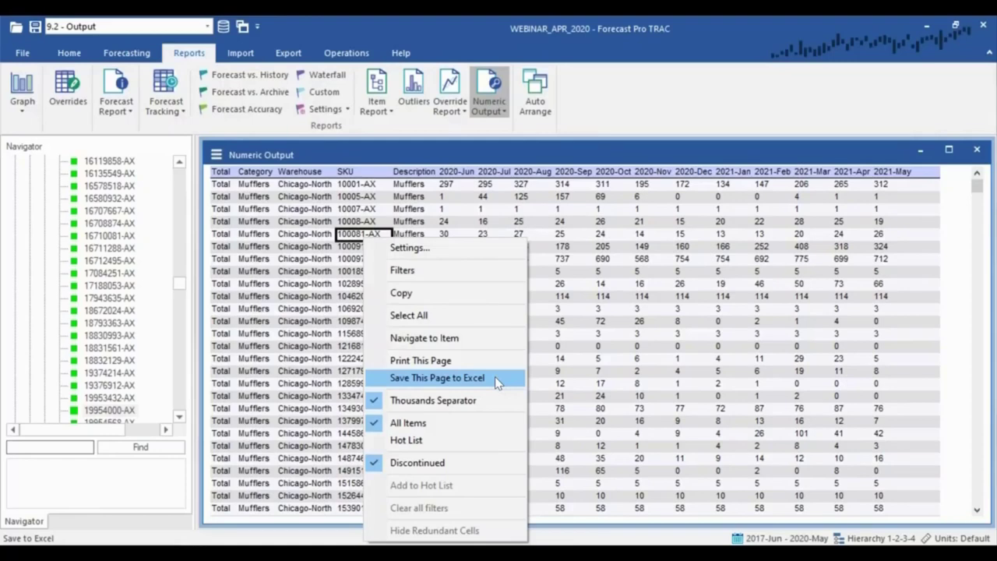
drag(230, 185, 898, 422)
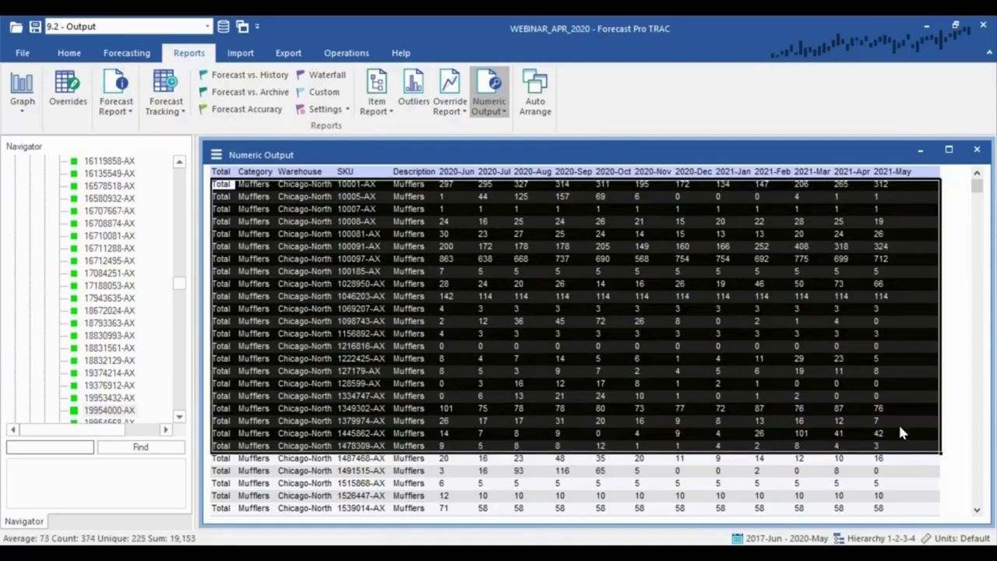
key(ctrl+Home)
- Open the Numeric Output settings and view the available data modes for the output file
right_click(253, 276)
click(288, 249)
drag(440, 136, 295, 58)
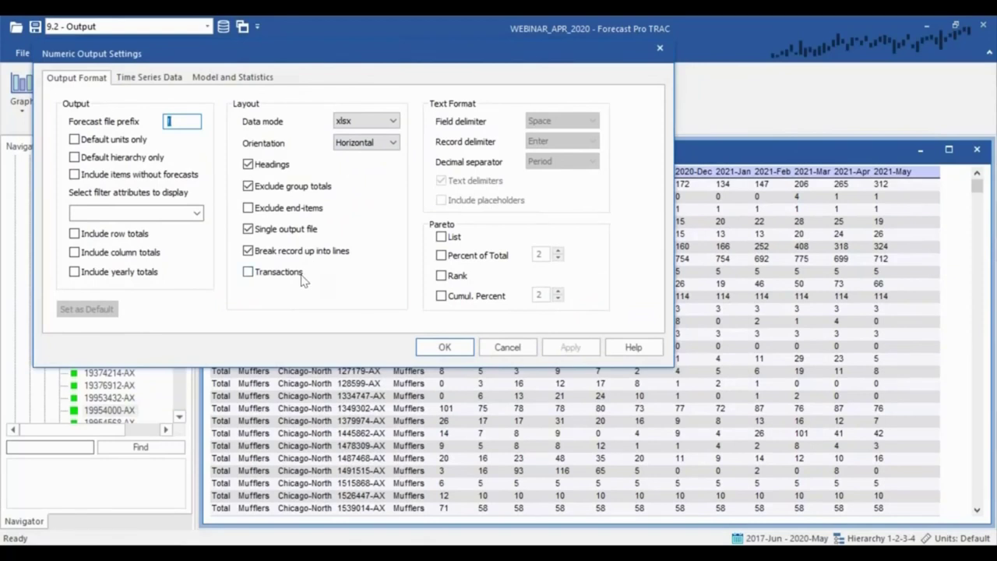
click(362, 121)
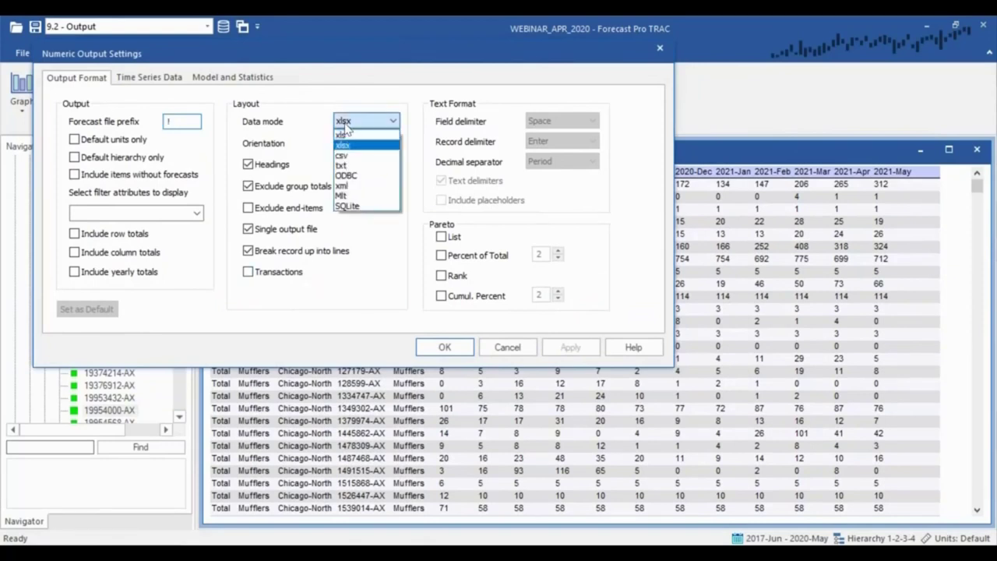